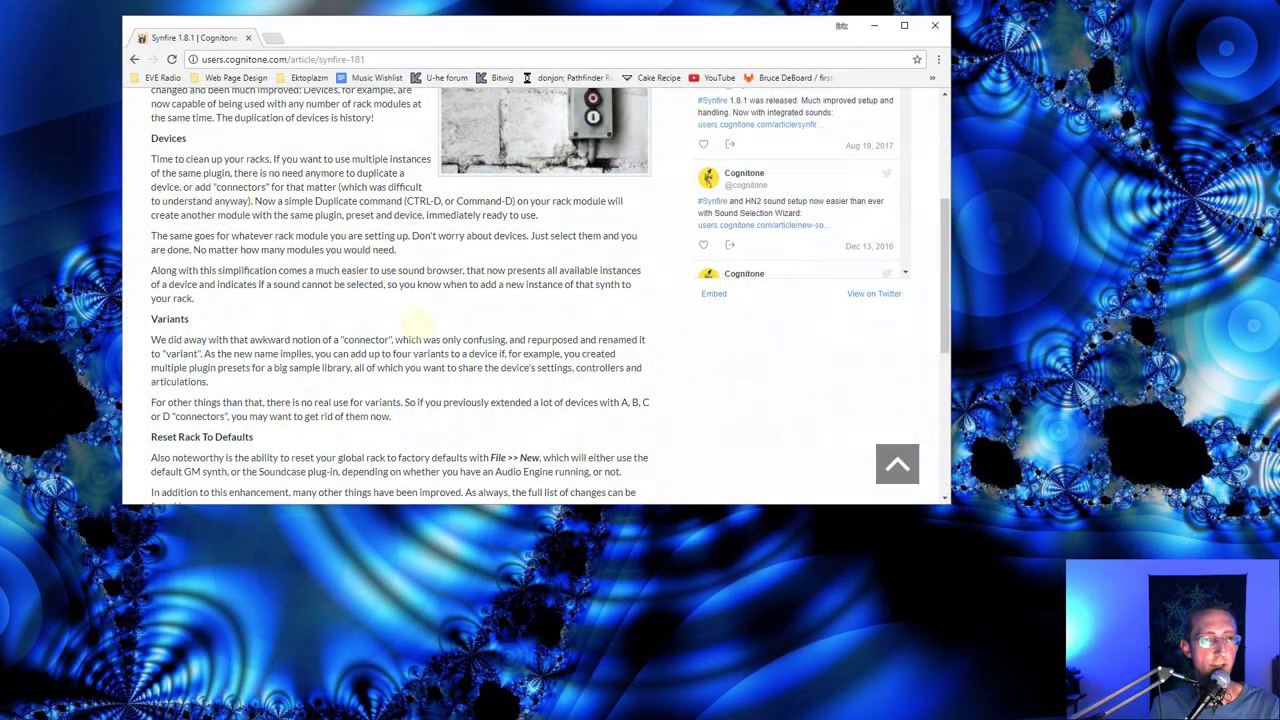
Step: Scroll through the notes and highlight the sentence about cleaning up racks
scroll(415, 322, up, 1)
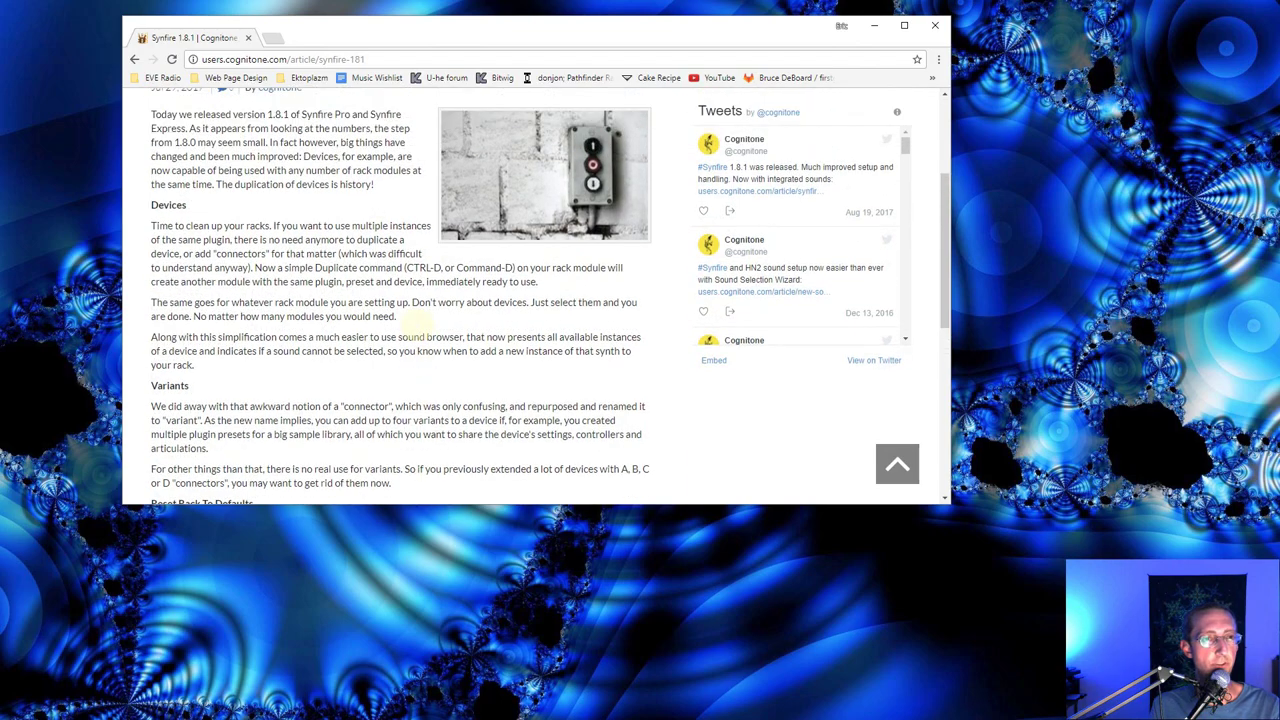
scroll(395, 318, up, 2)
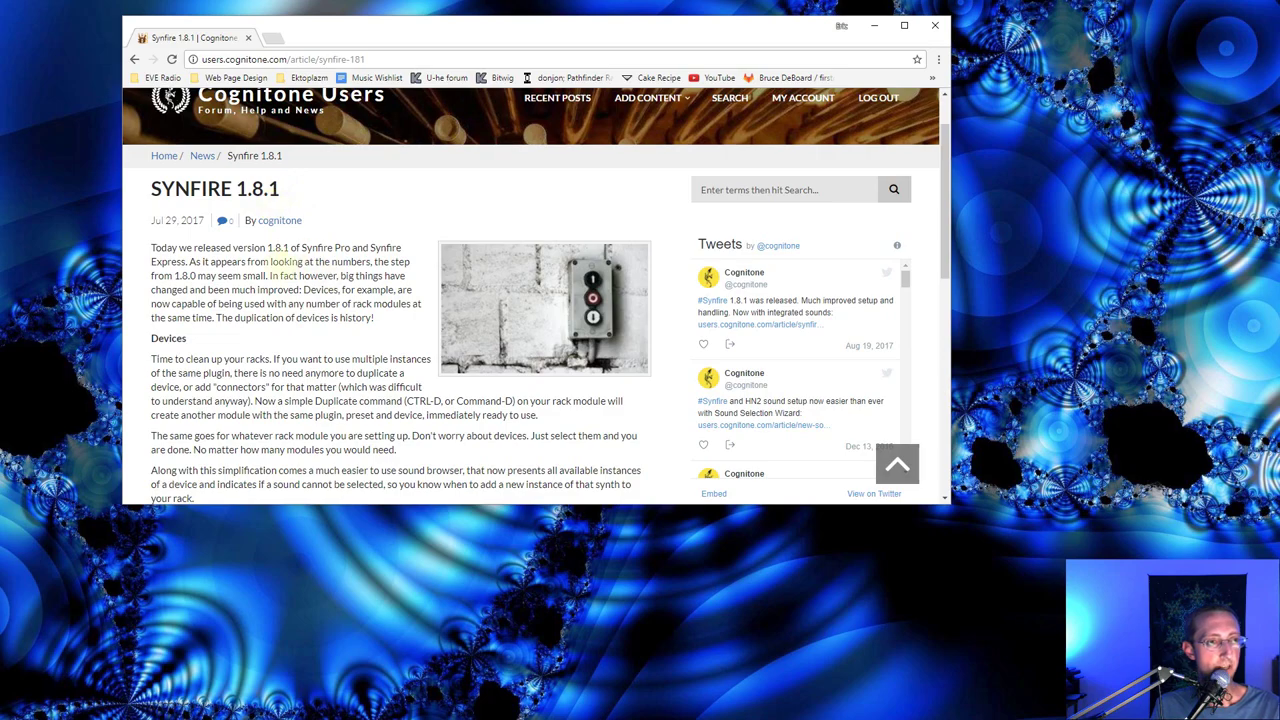
scroll(285, 261, down, 1)
scroll(300, 276, down, 1)
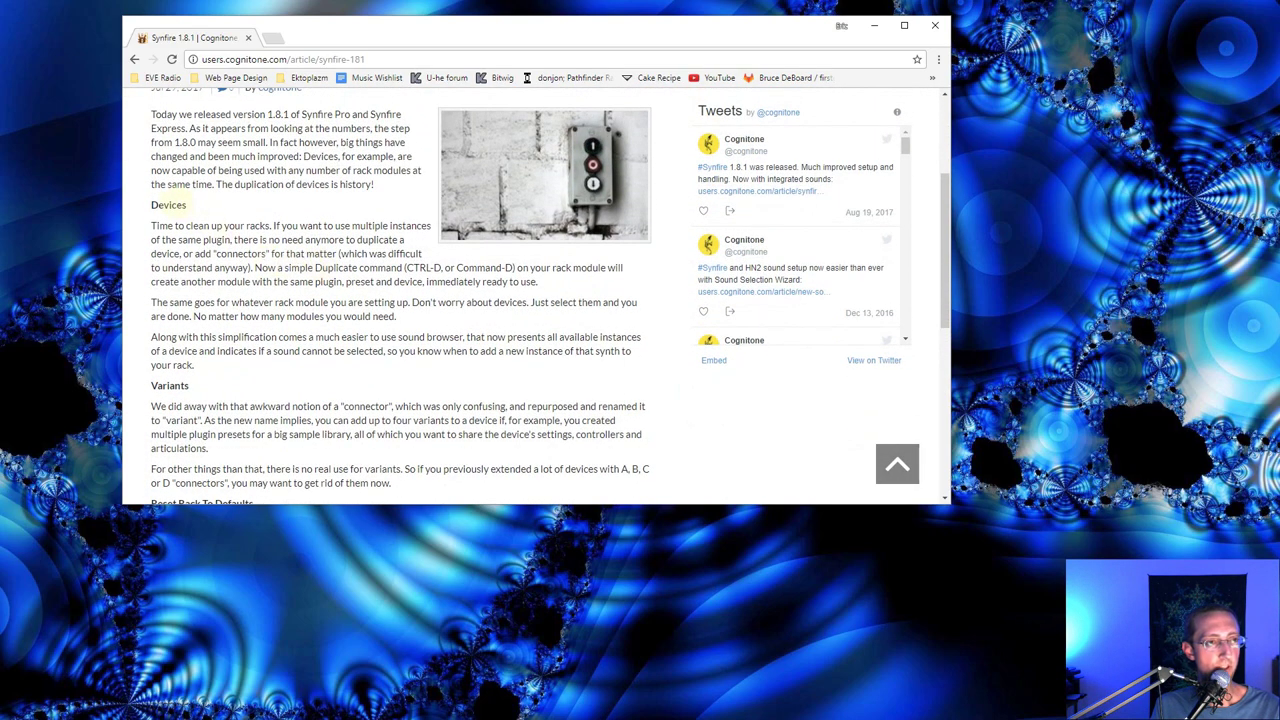
drag(163, 226, 246, 226)
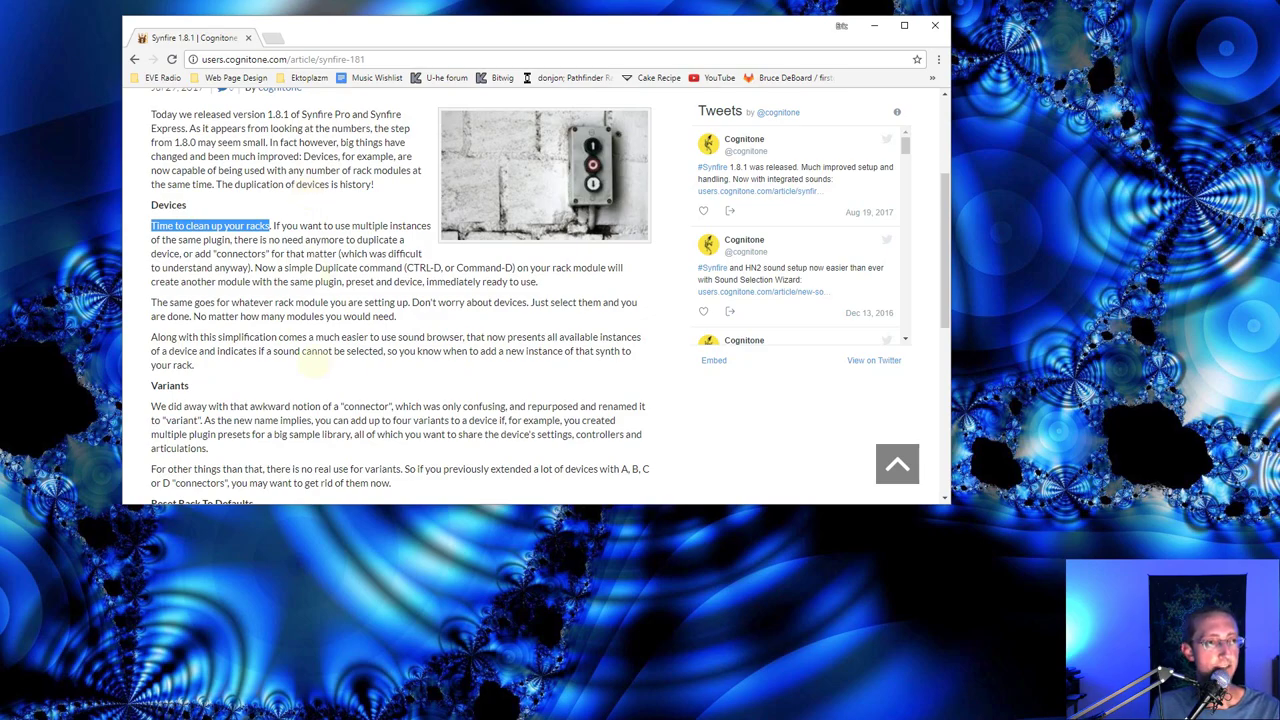
scroll(395, 345, down, 3)
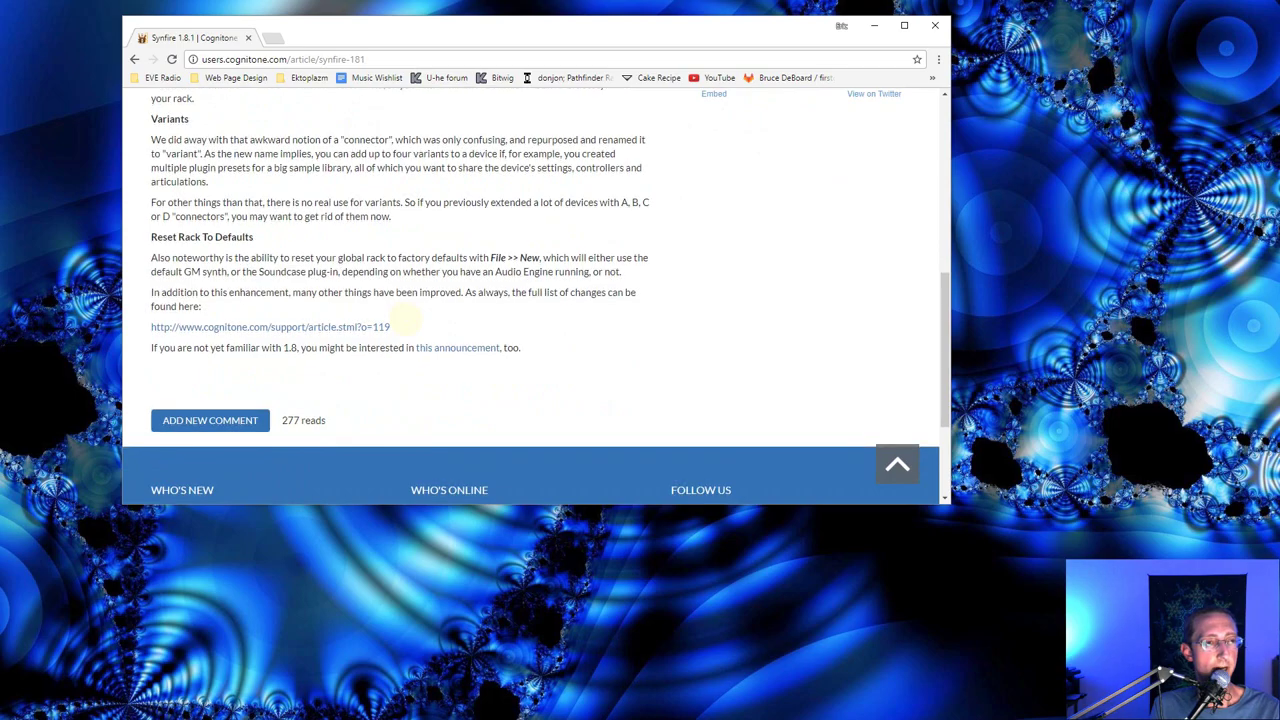
scroll(403, 318, up, 1)
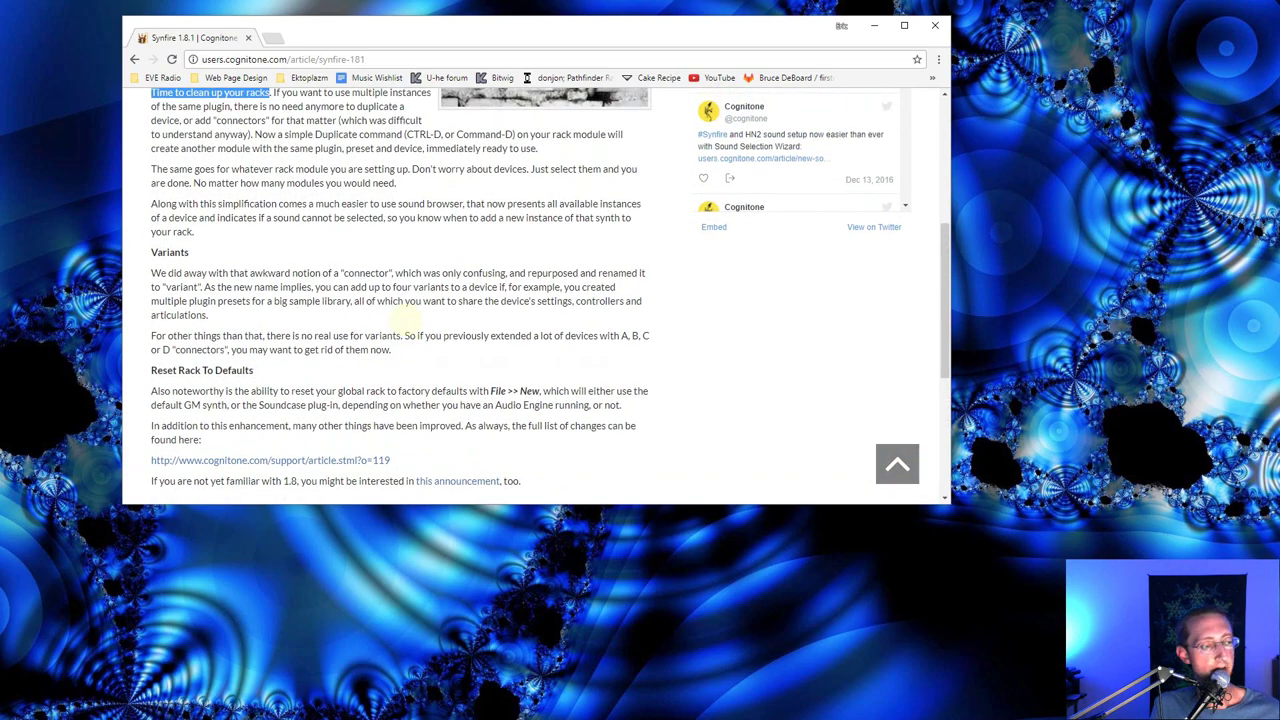
Step: Launch Synfire Pro and tick the option to stop showing the MIDI-port warning
key(super)
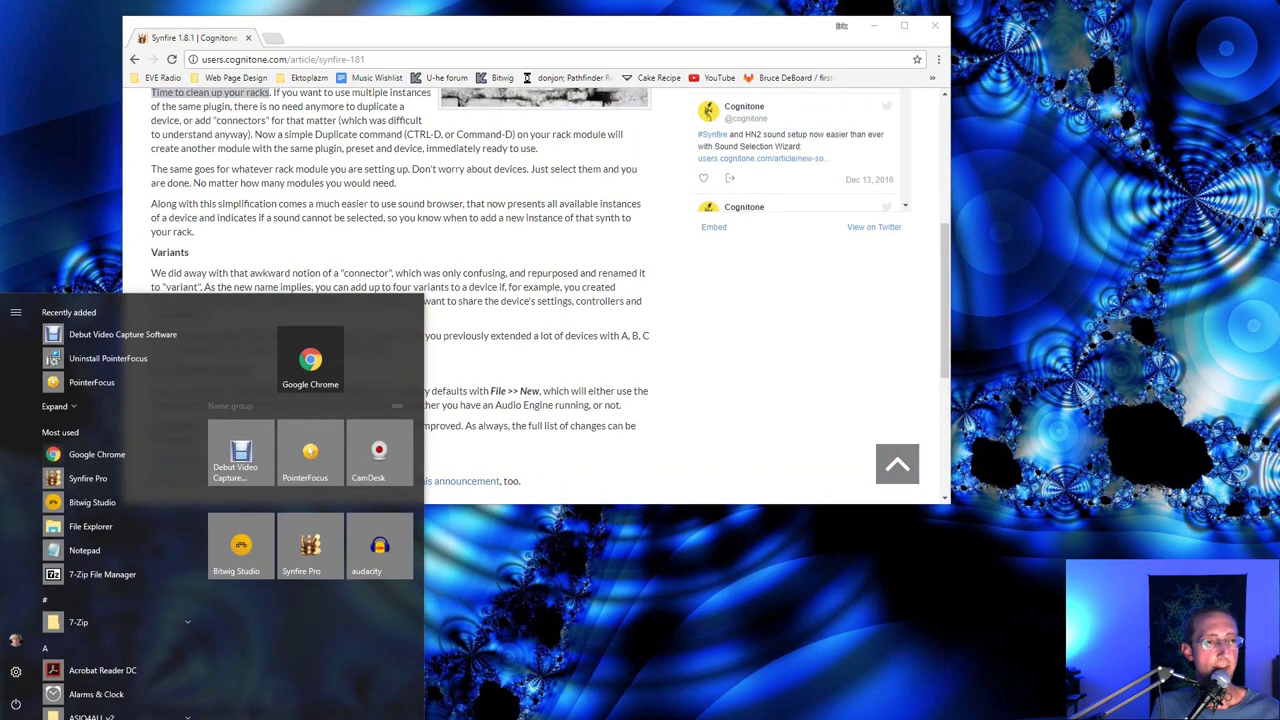
click(310, 545)
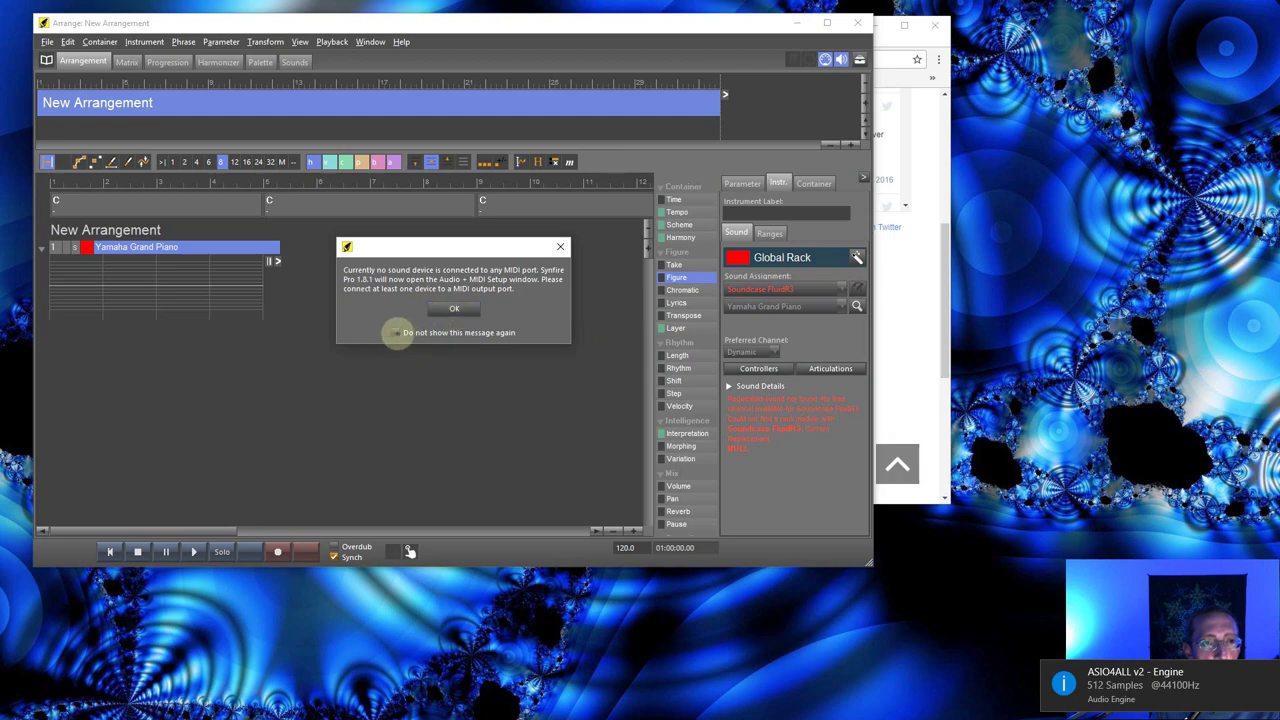
click(396, 332)
Step: Dismiss the MIDI-port warning and show the Global Rack, toggling the Engine1 filter
click(454, 309)
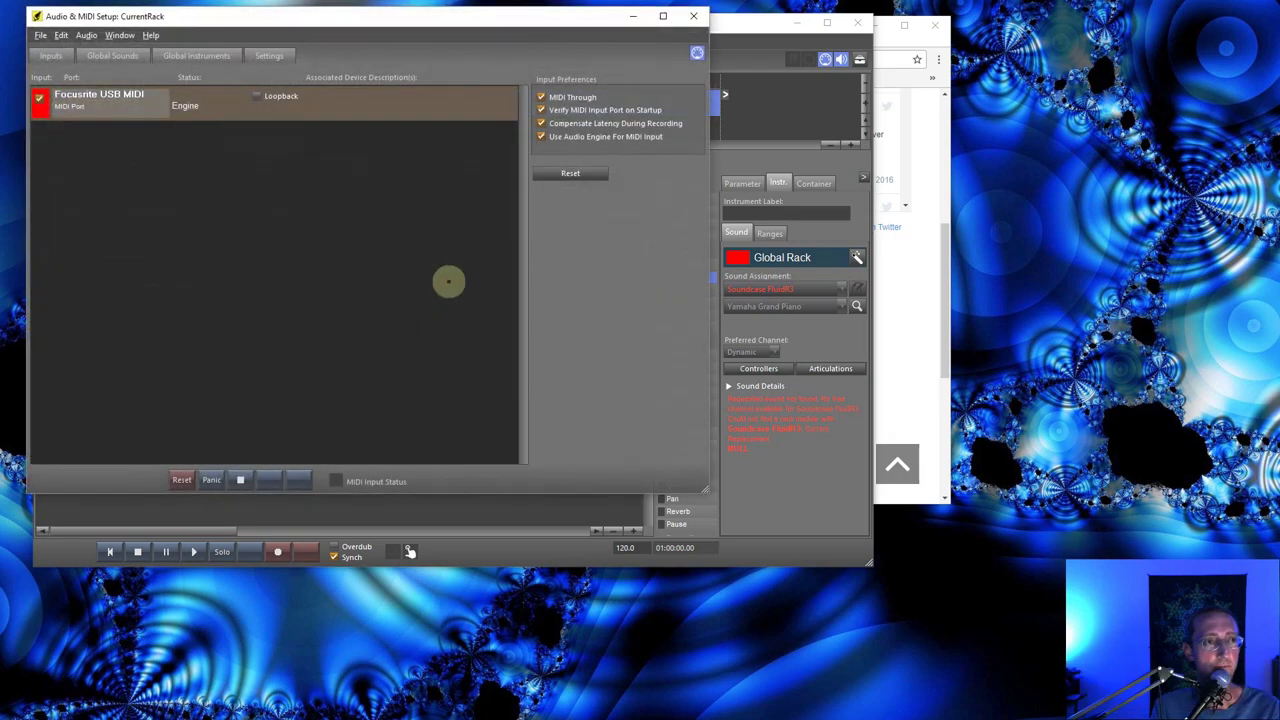
drag(265, 16, 334, 85)
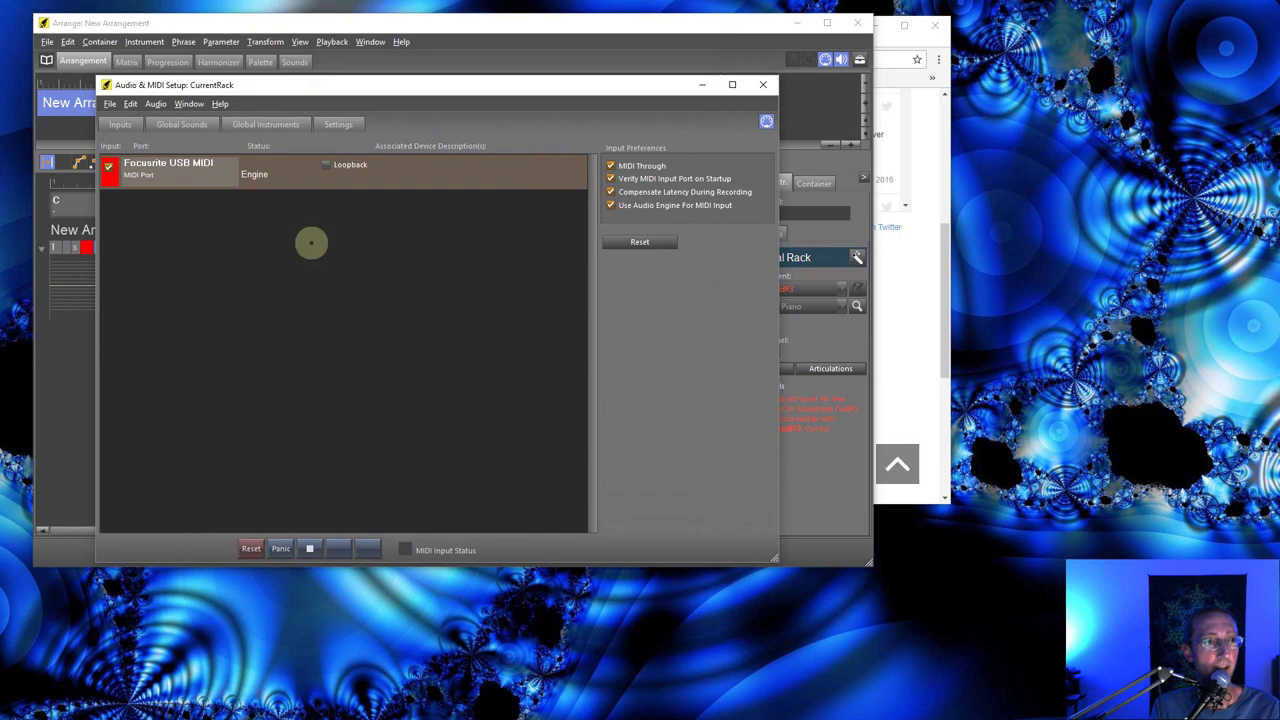
click(181, 123)
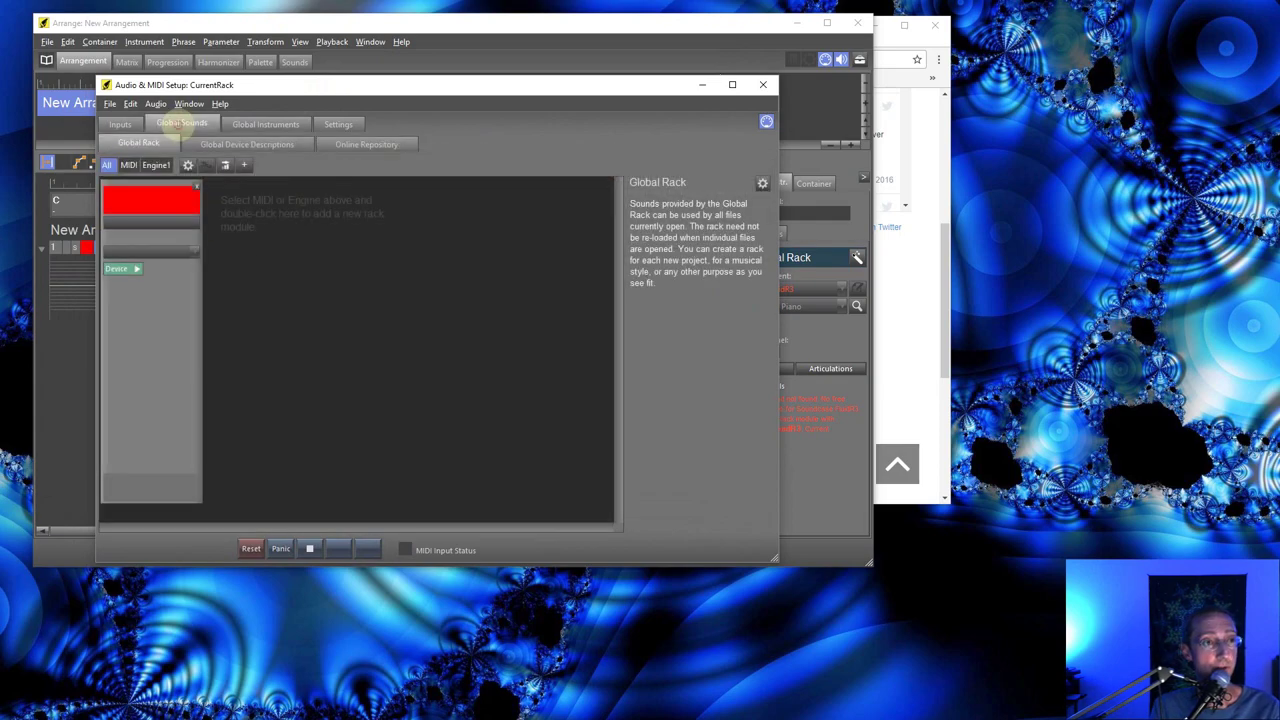
click(155, 165)
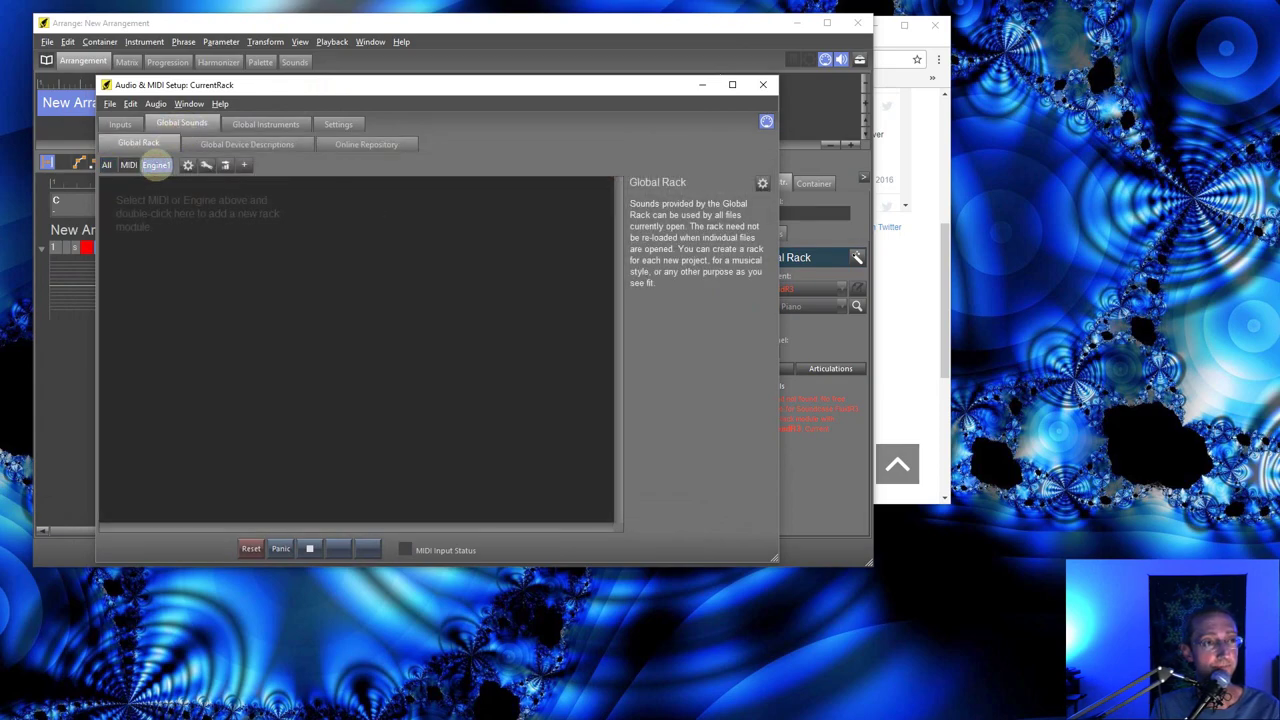
click(107, 166)
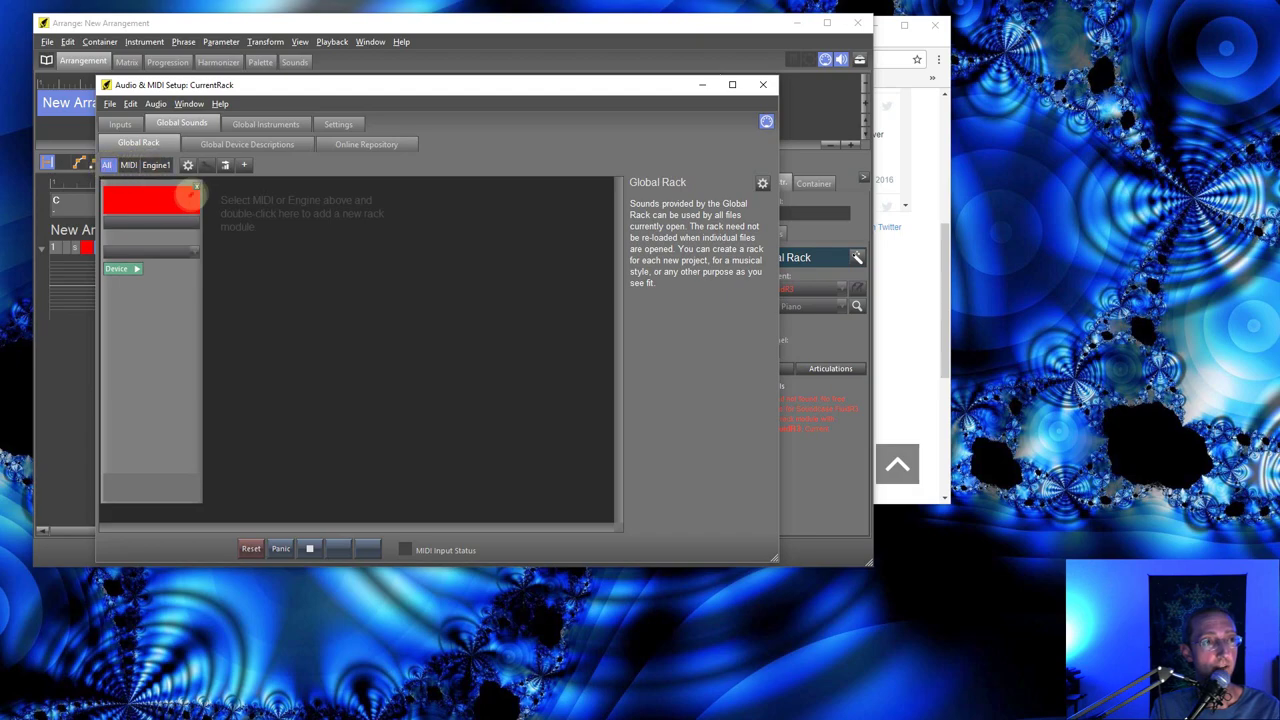
Step: Delete the red rack module, then filter the rack to Engine1 and open its options
click(196, 187)
click(404, 340)
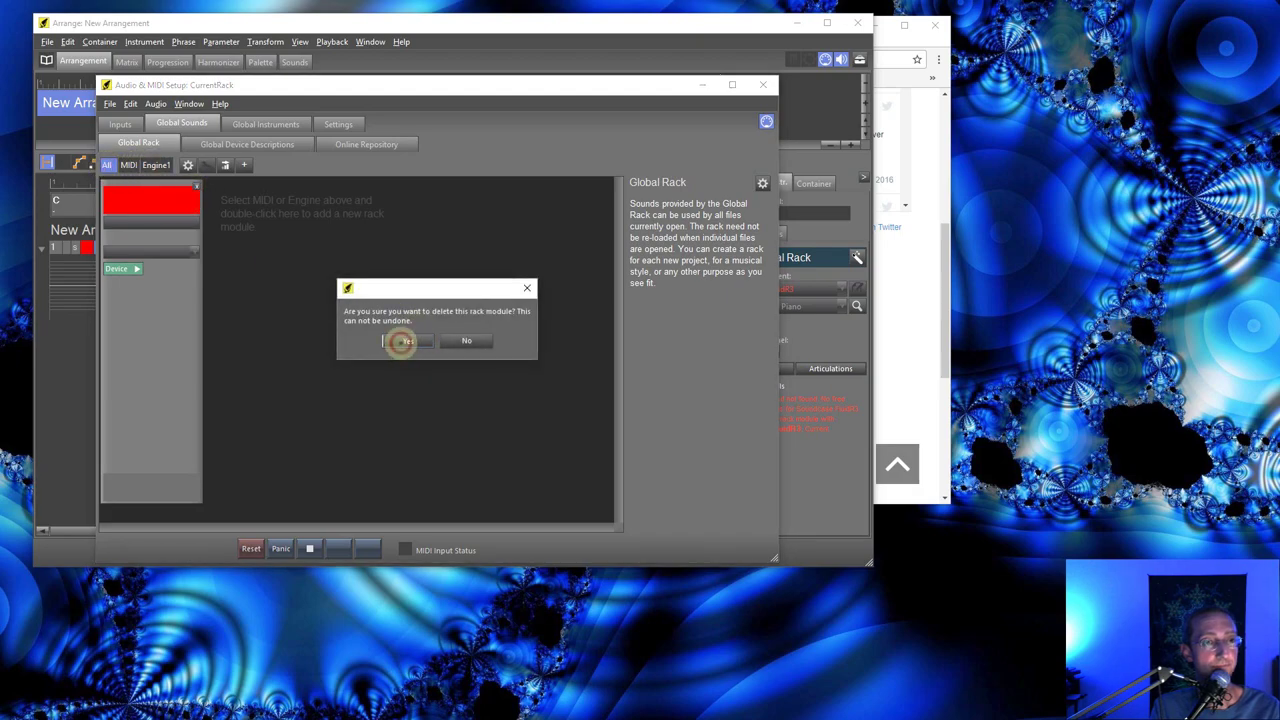
click(155, 165)
click(186, 165)
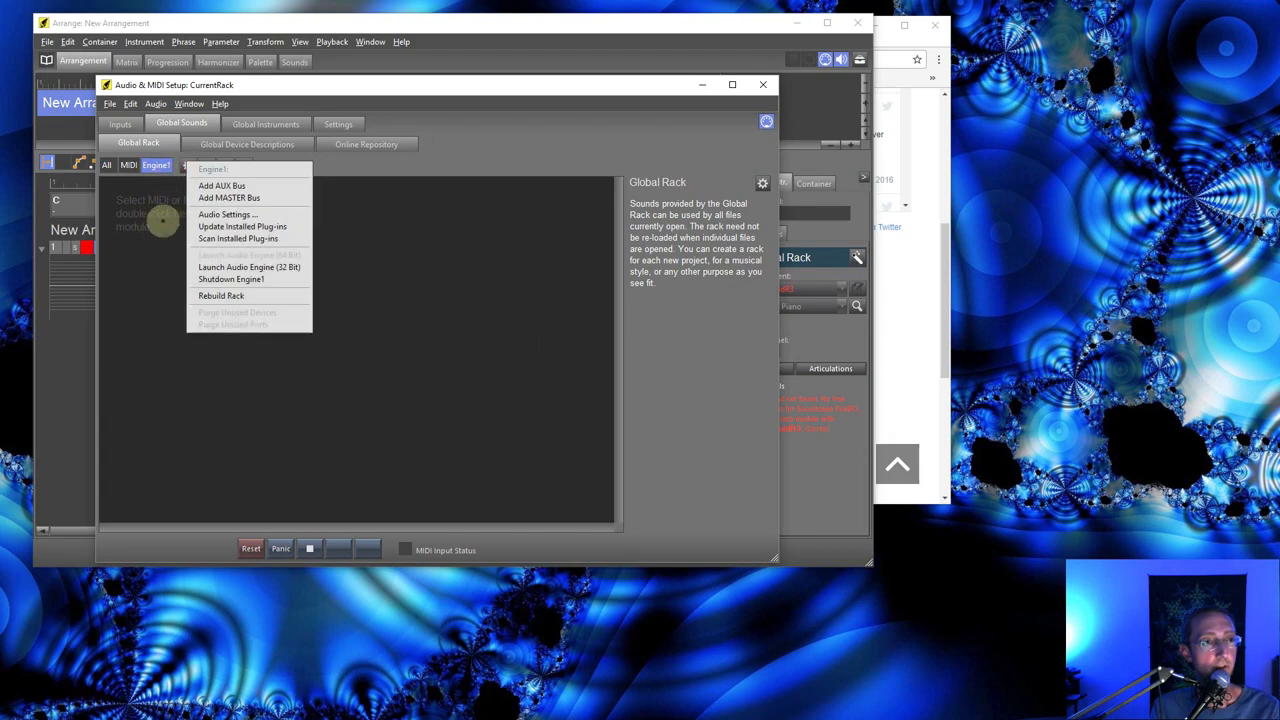
click(222, 214)
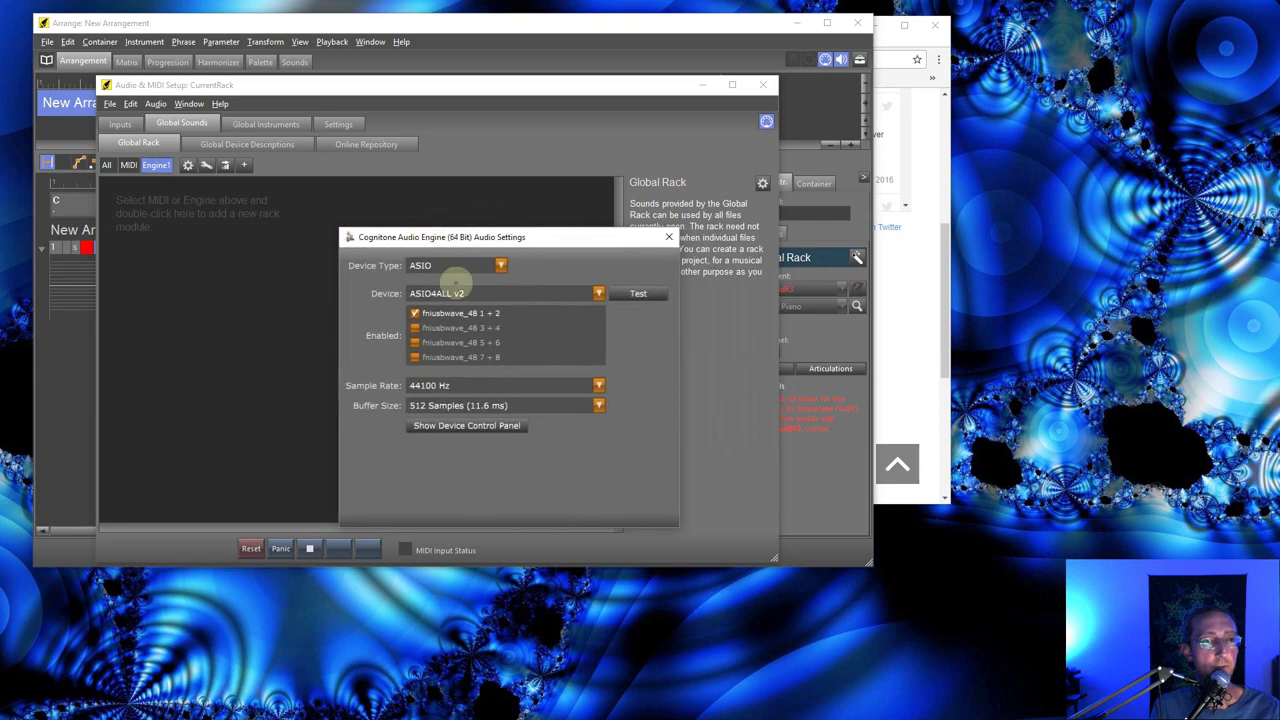
click(500, 265)
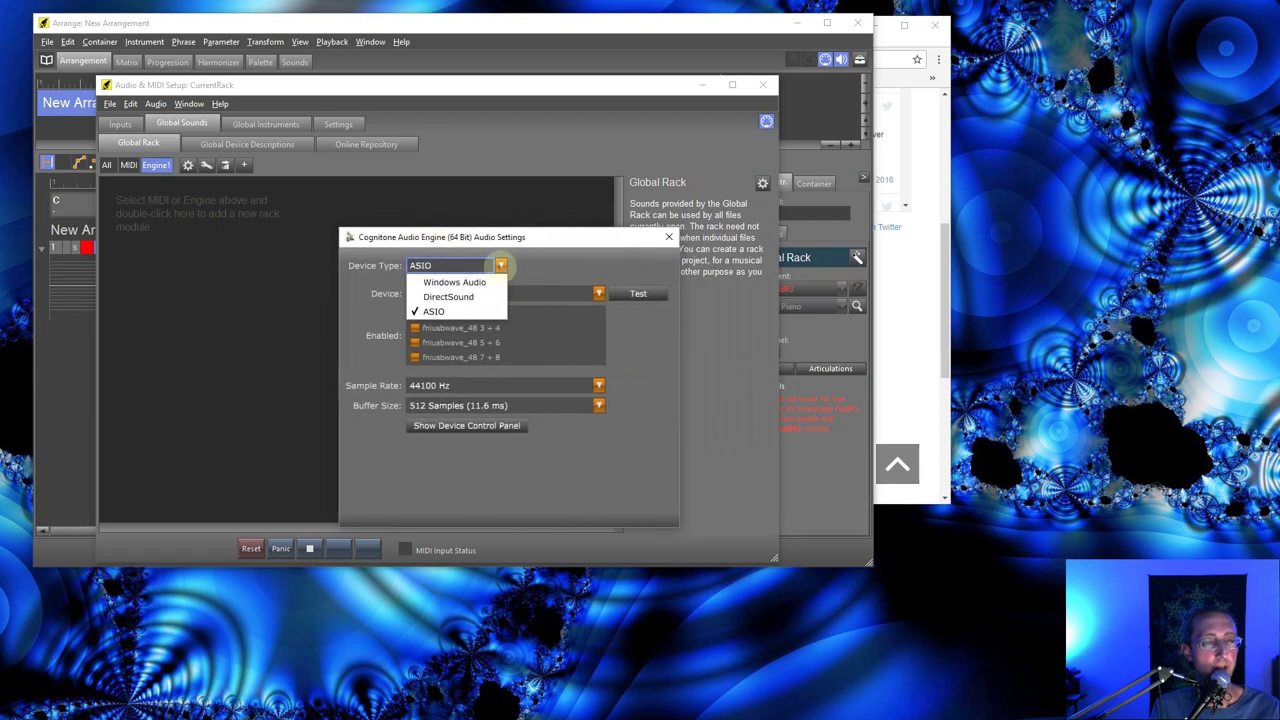
click(500, 265)
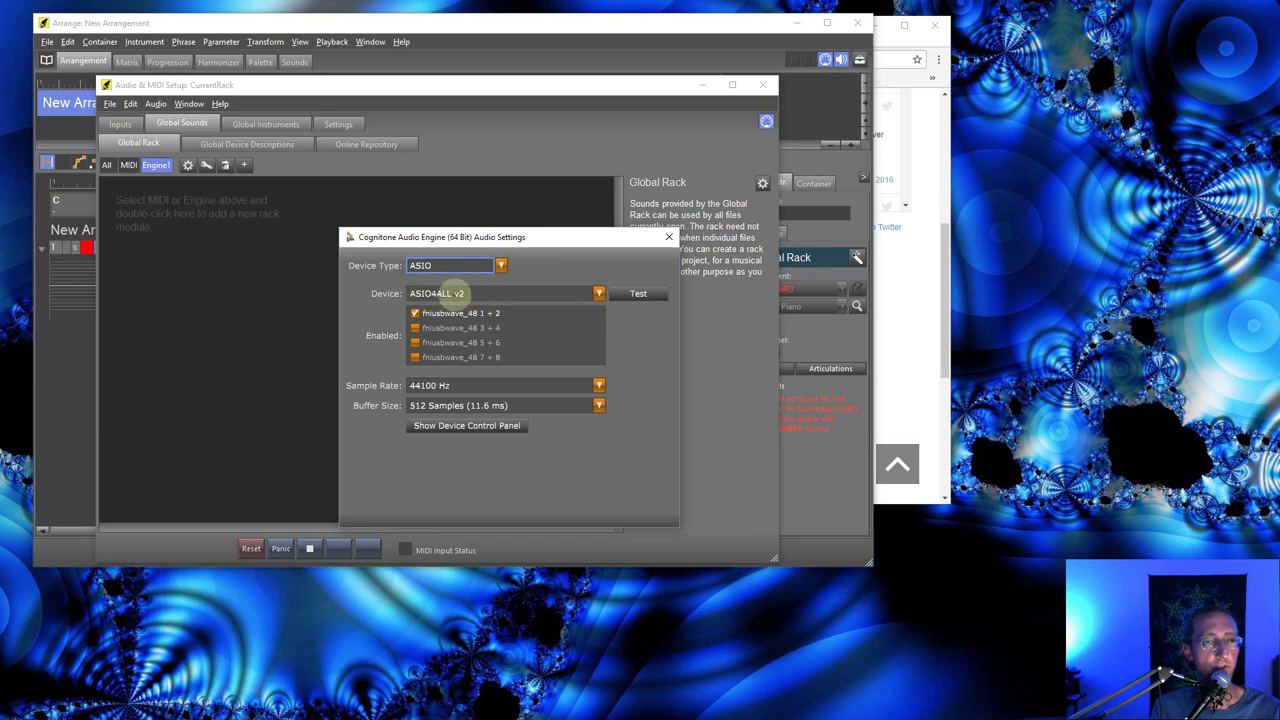
click(463, 427)
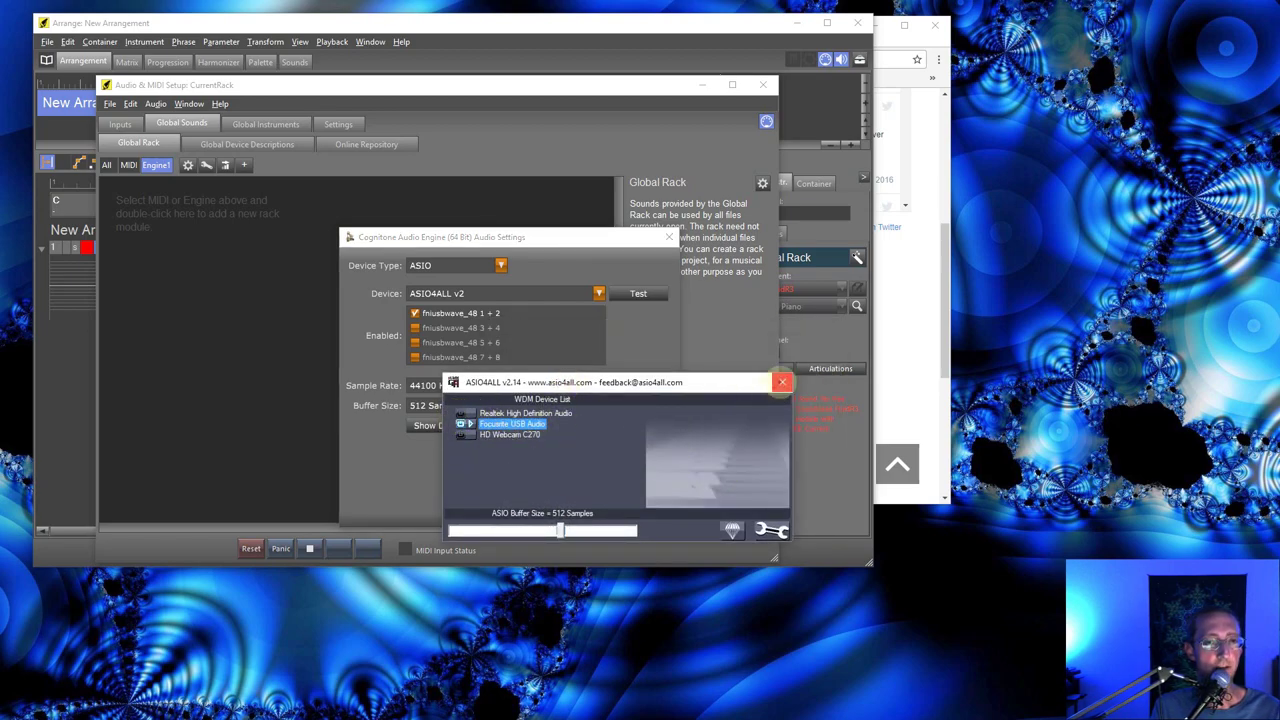
click(782, 382)
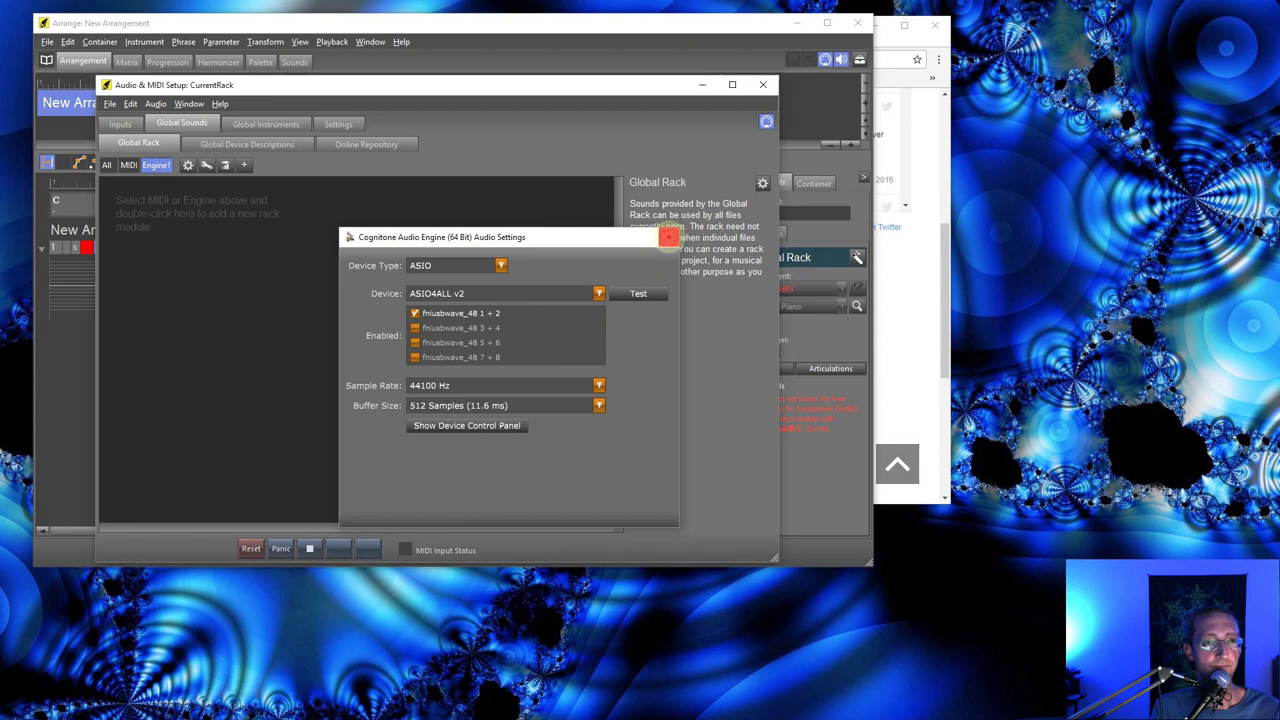
click(668, 237)
click(155, 104)
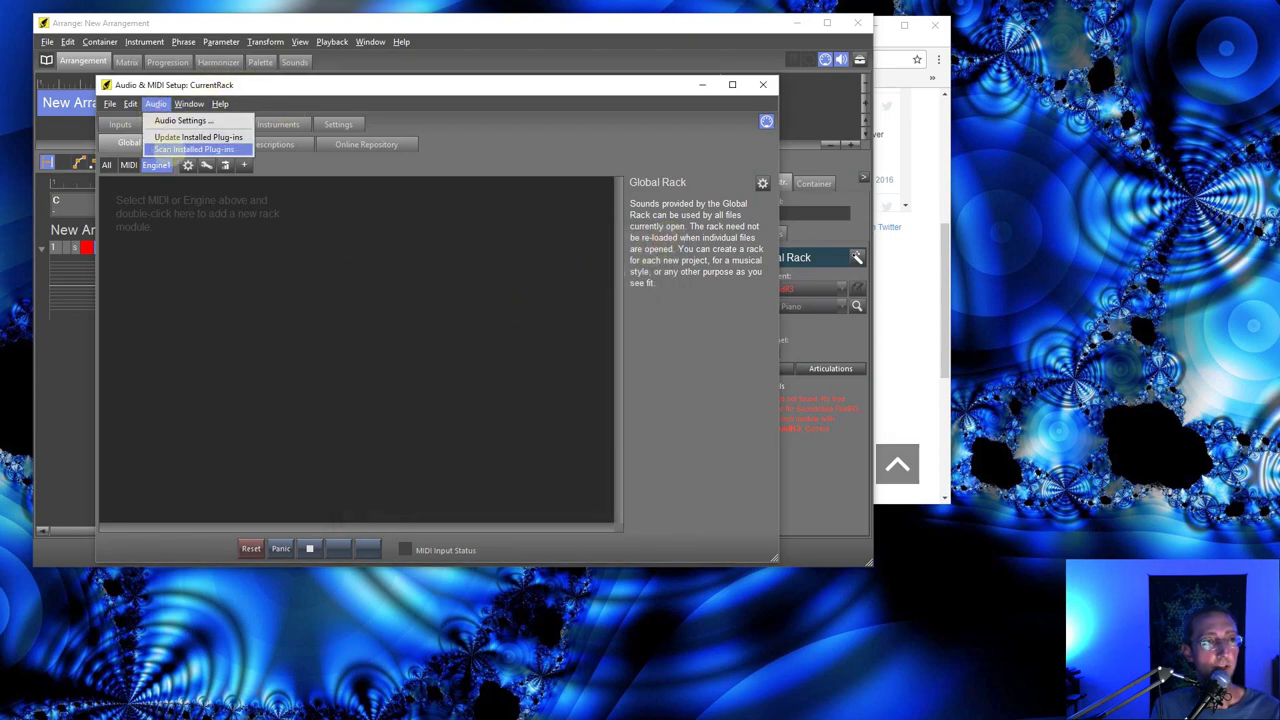
Step: Start a plug-in scan and select the C:\VST folder among the VST plug-in paths
click(168, 149)
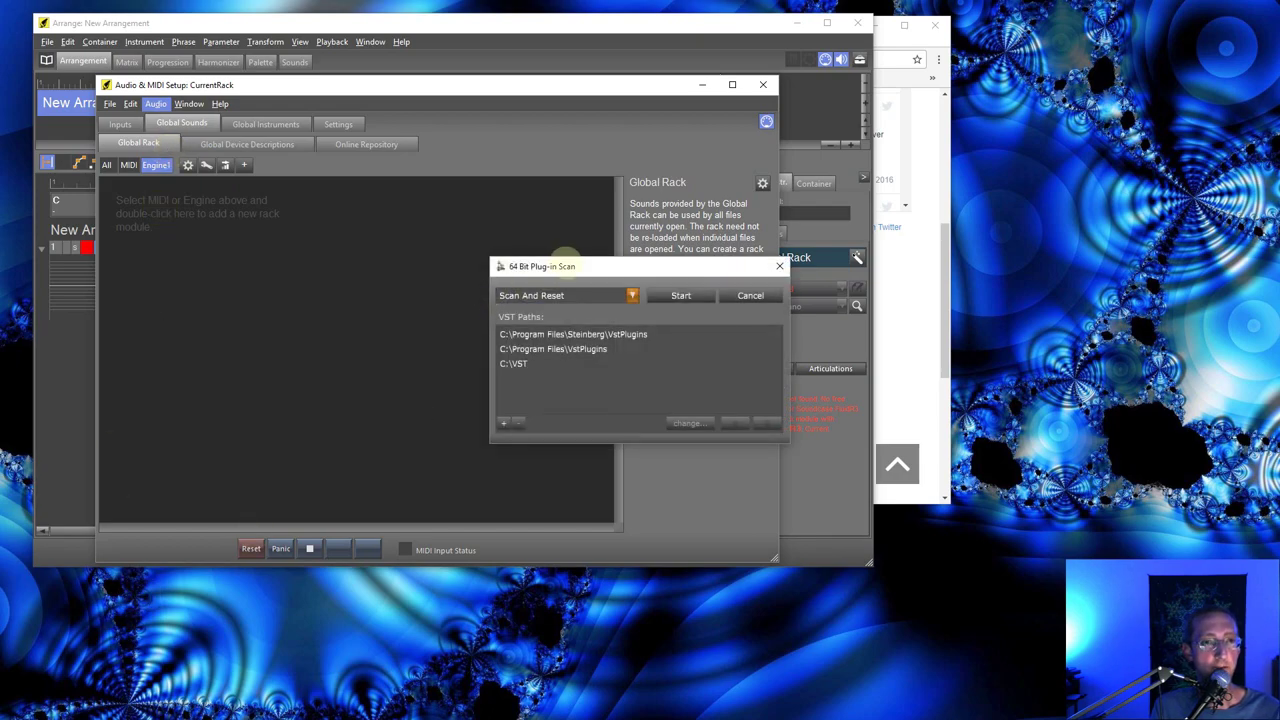
drag(562, 262, 480, 310)
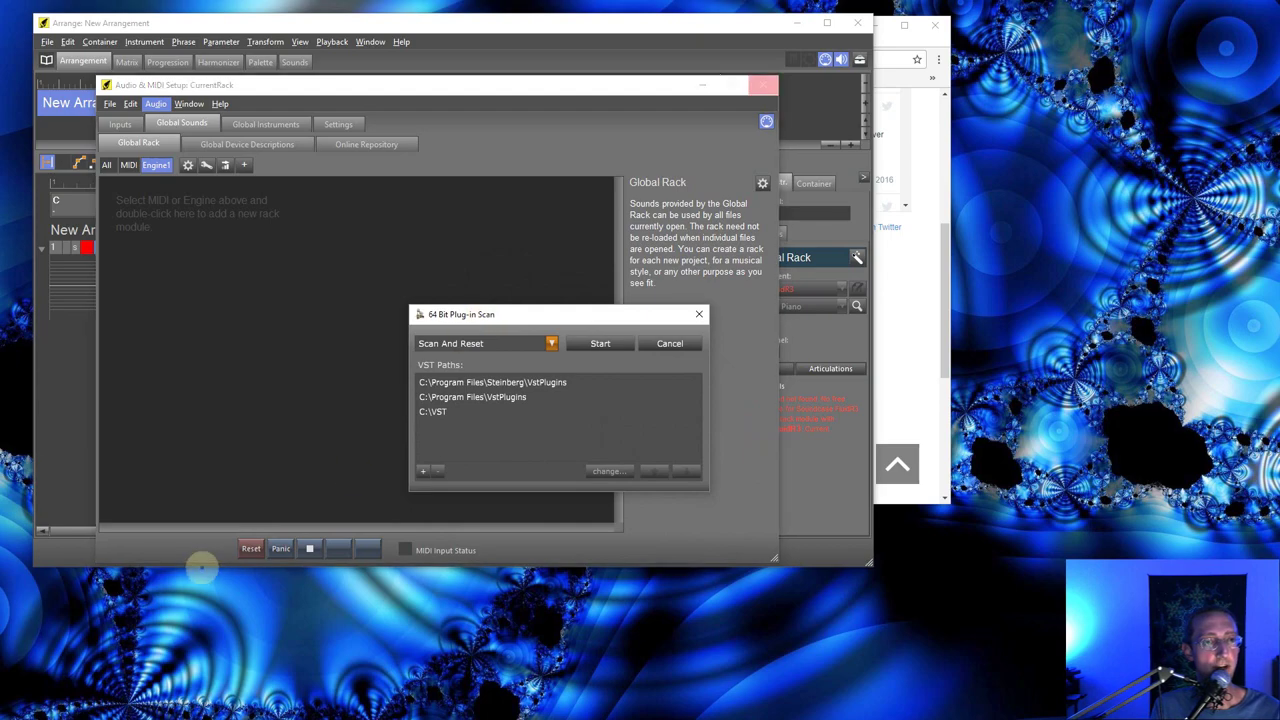
click(434, 412)
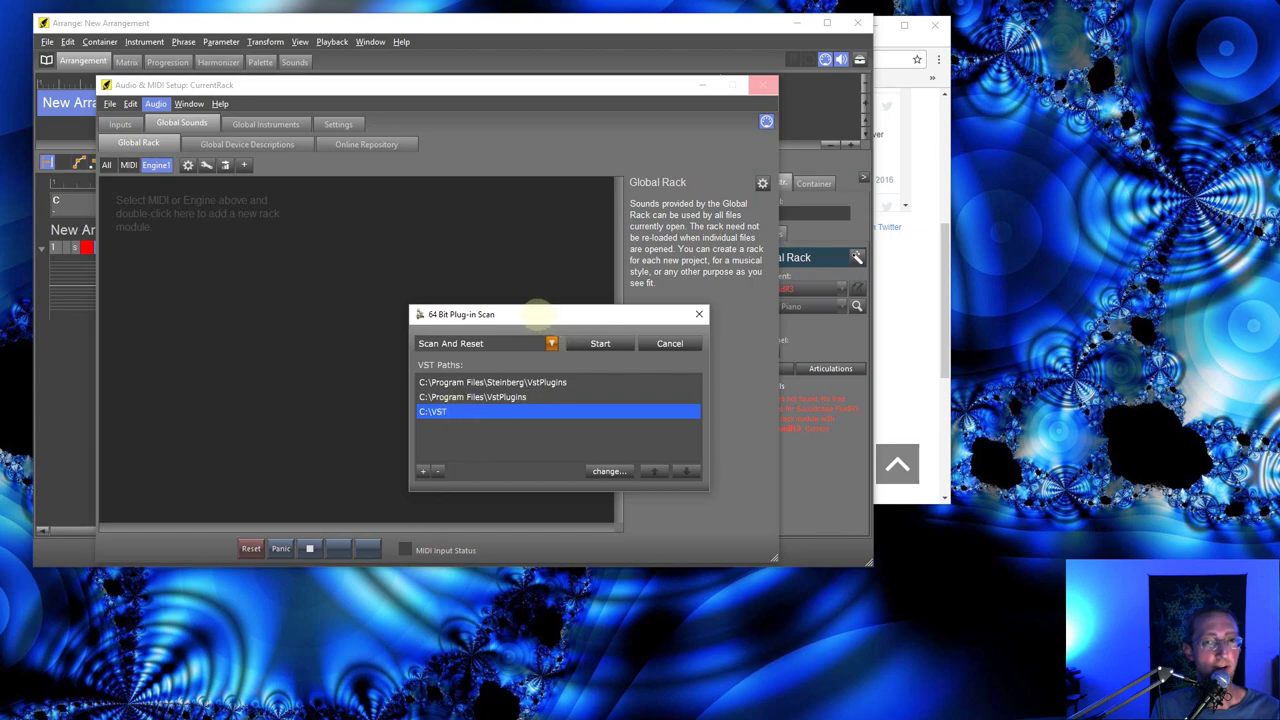
drag(537, 316, 510, 323)
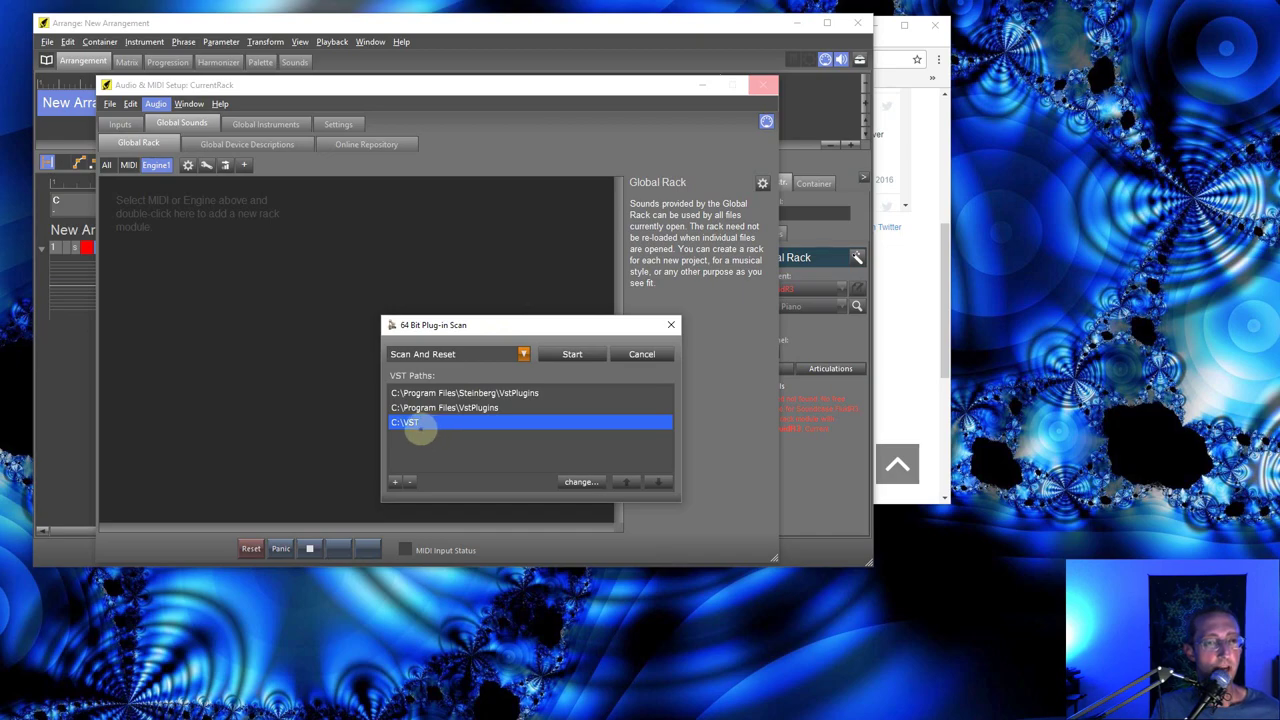
click(425, 392)
click(412, 407)
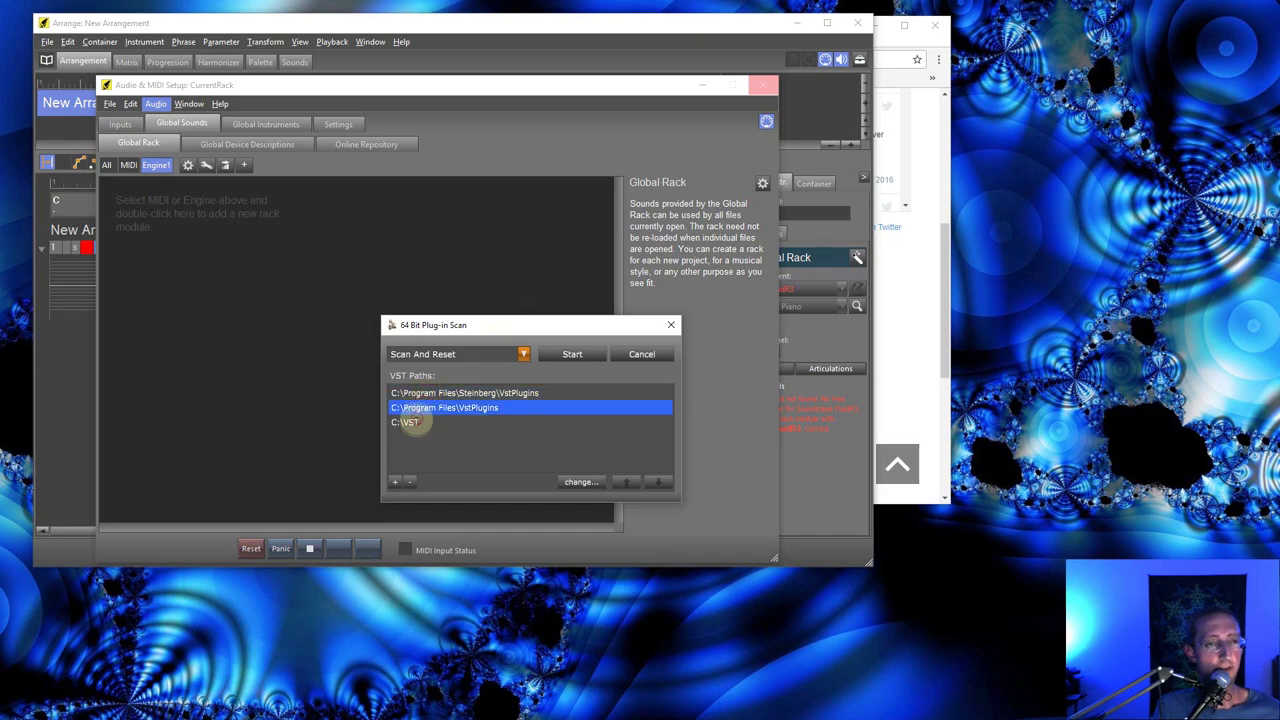
click(410, 422)
double_click(407, 423)
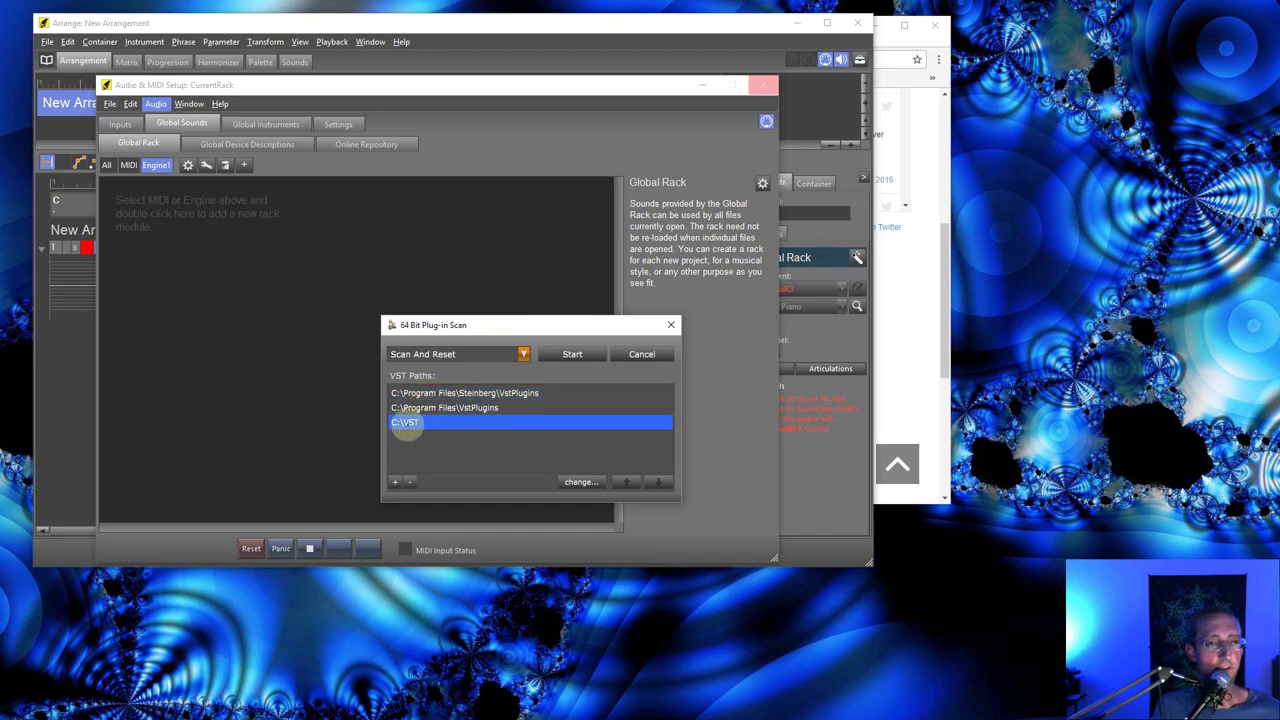
Step: Keep the Scan And Reset mode and run the 64-bit VST plug-in scan
click(445, 355)
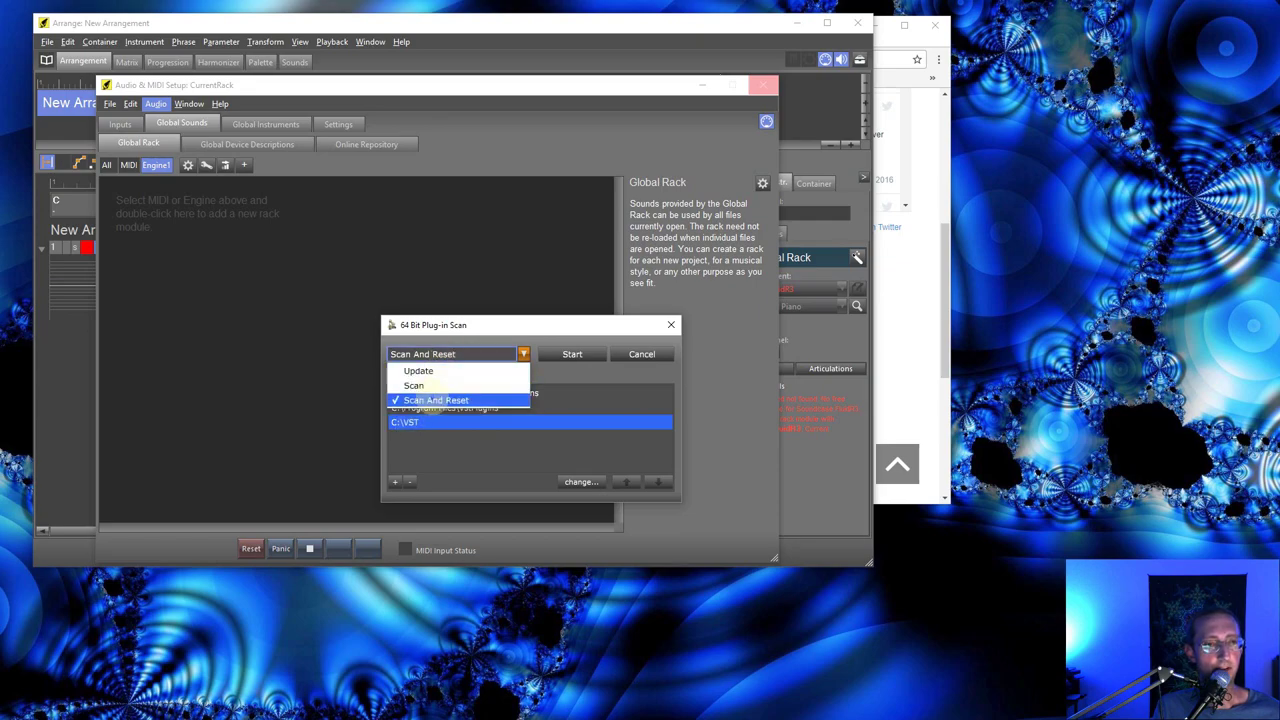
click(430, 400)
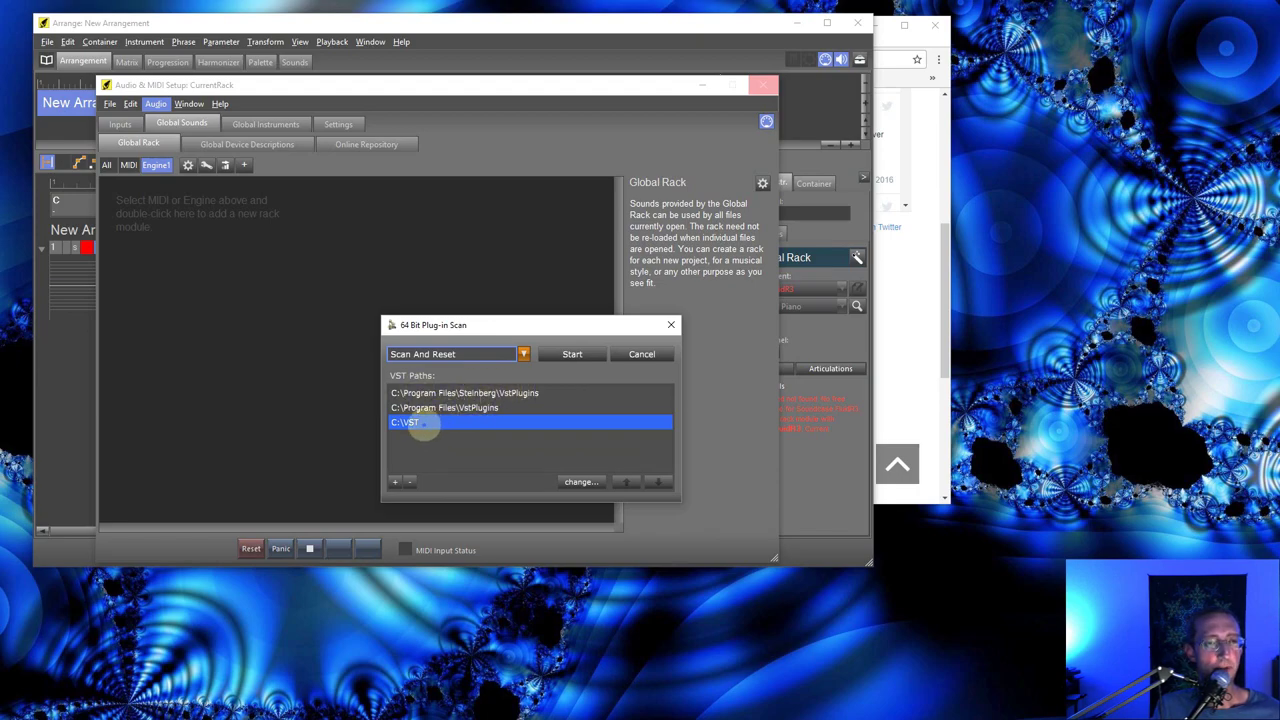
click(568, 355)
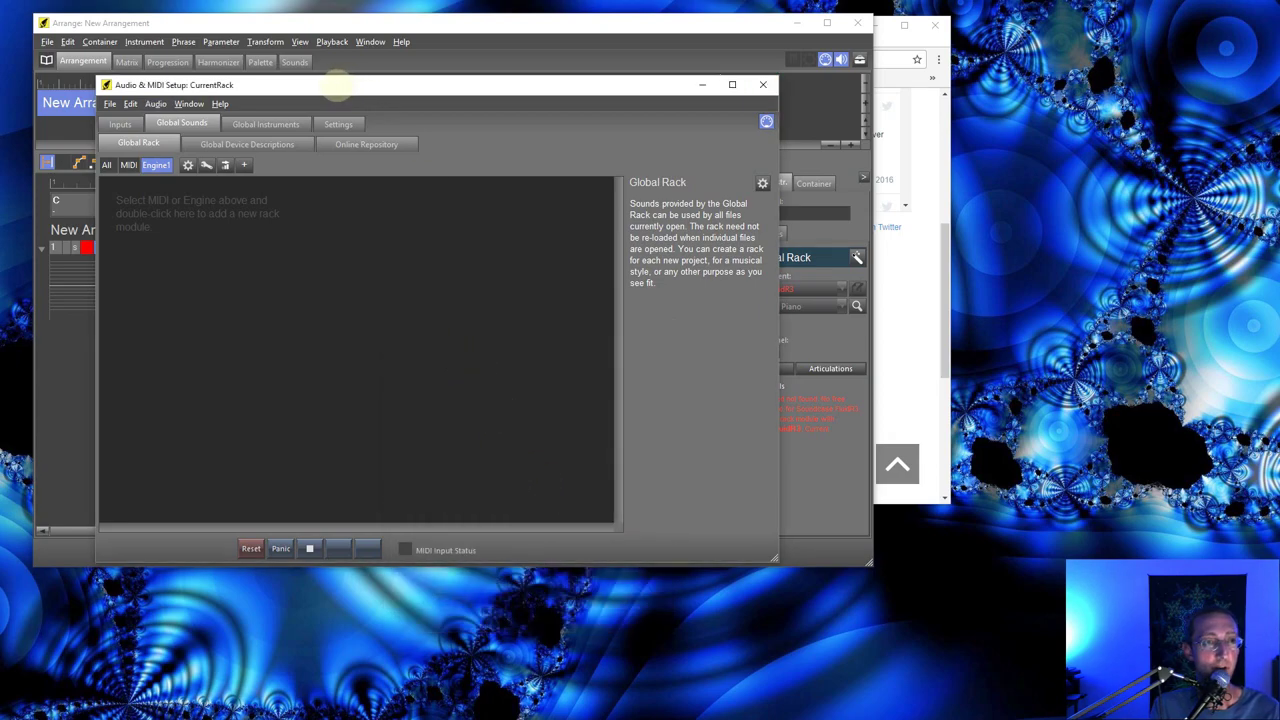
drag(337, 85, 422, 132)
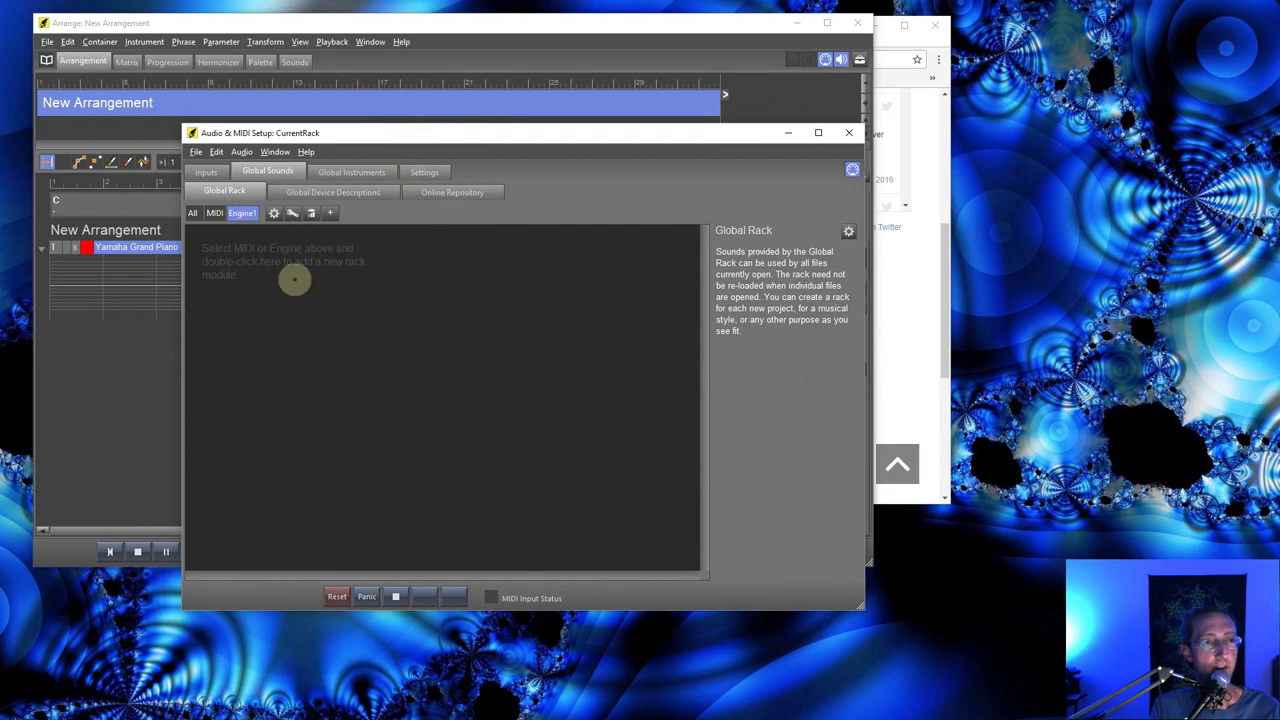
Step: Add a Kontakt 5 module to the Global Rack and load SynfireMultibank with Concert Grand
double_click(266, 316)
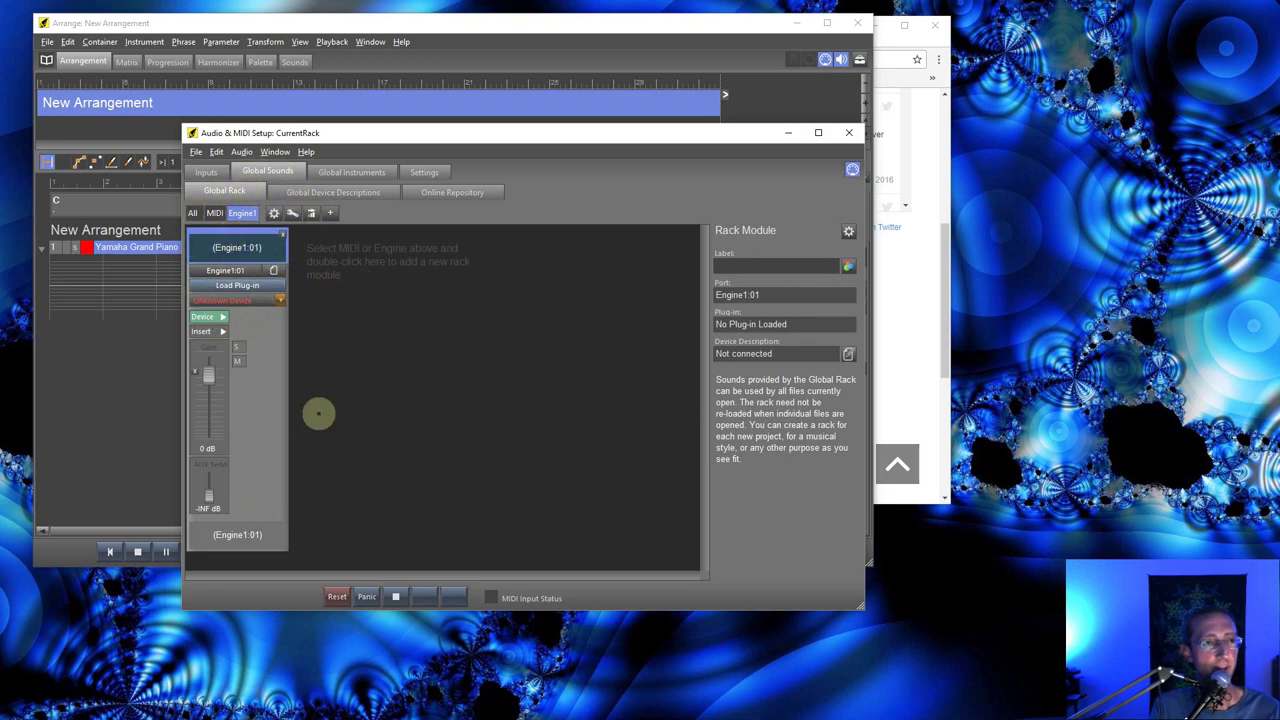
click(257, 285)
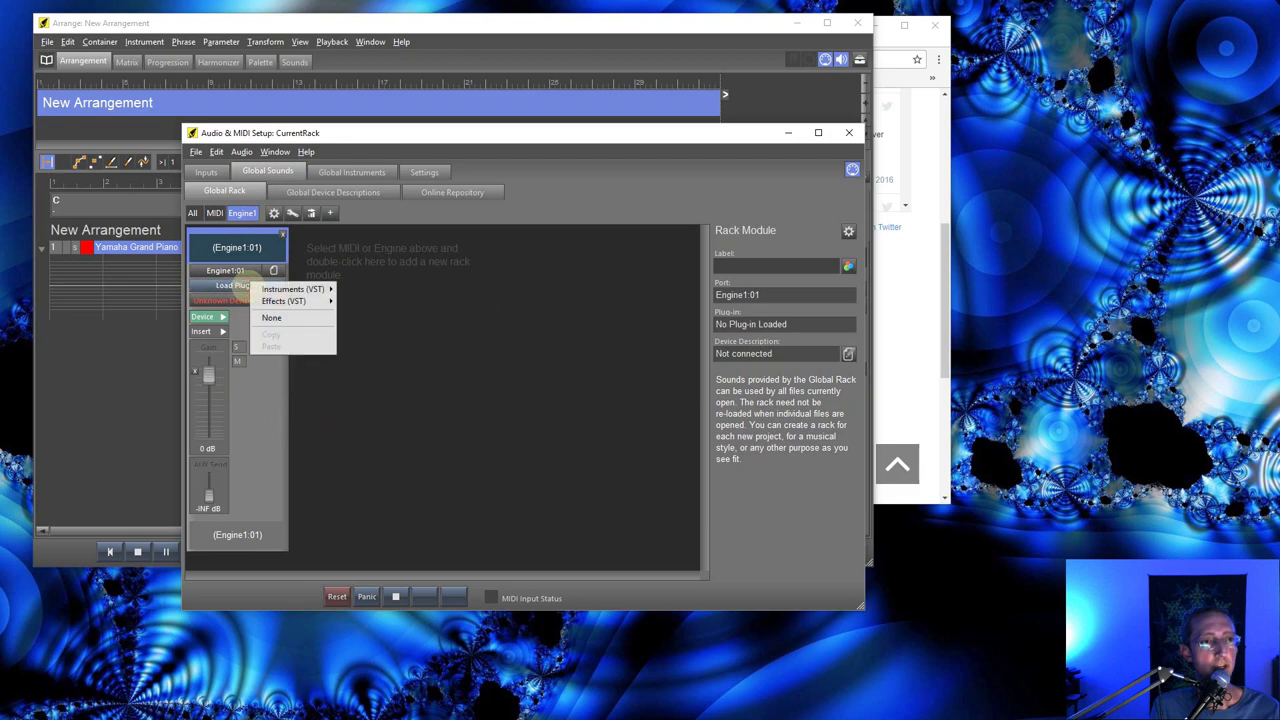
mouse_move(268, 291)
click(368, 364)
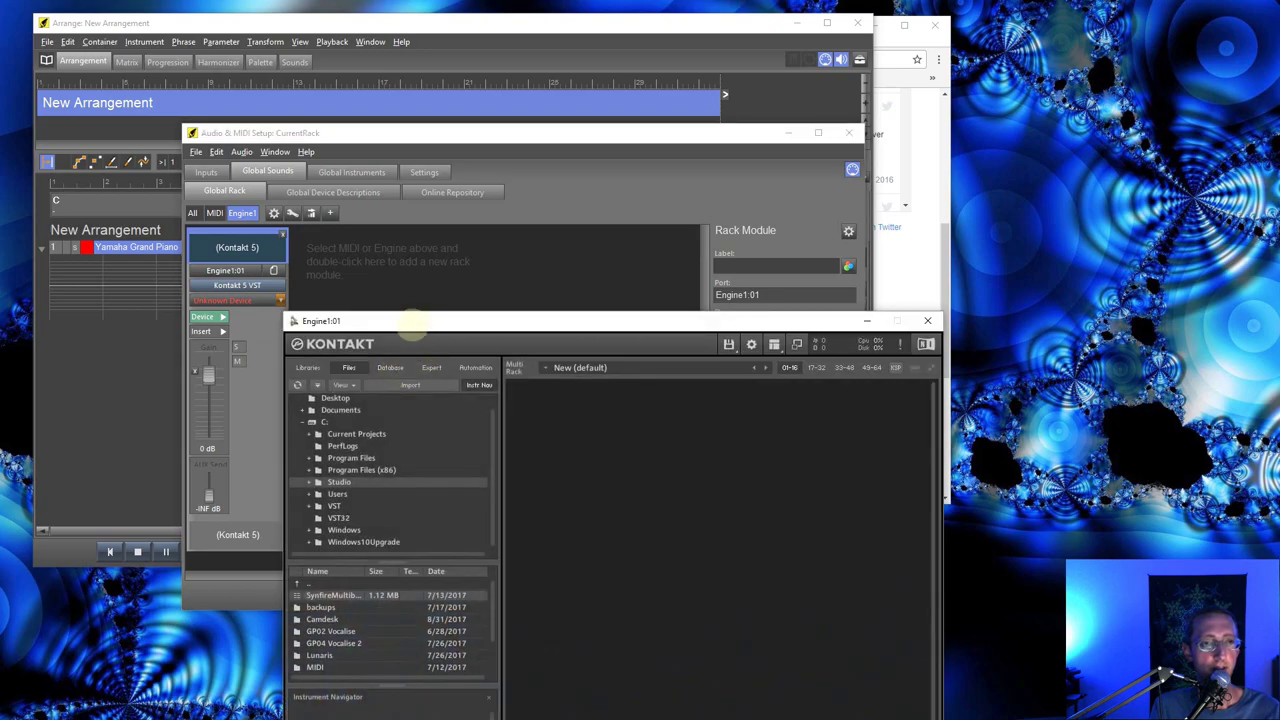
drag(410, 322, 450, 142)
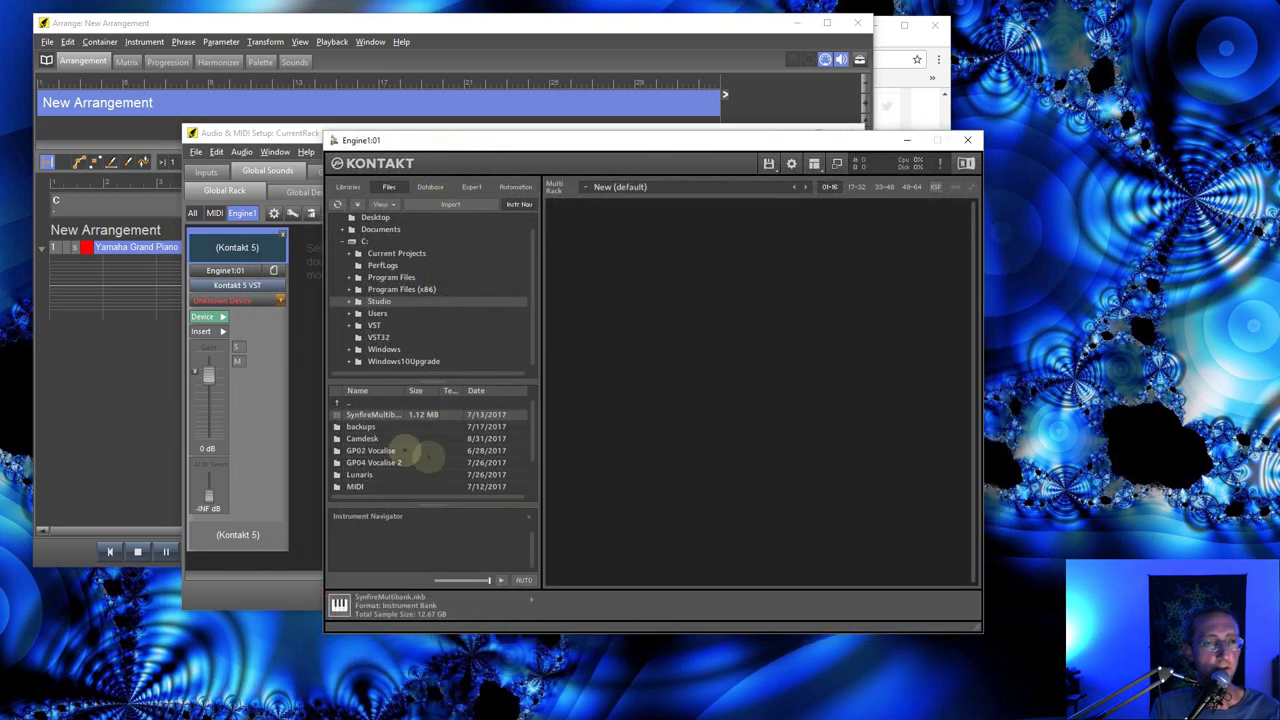
double_click(373, 414)
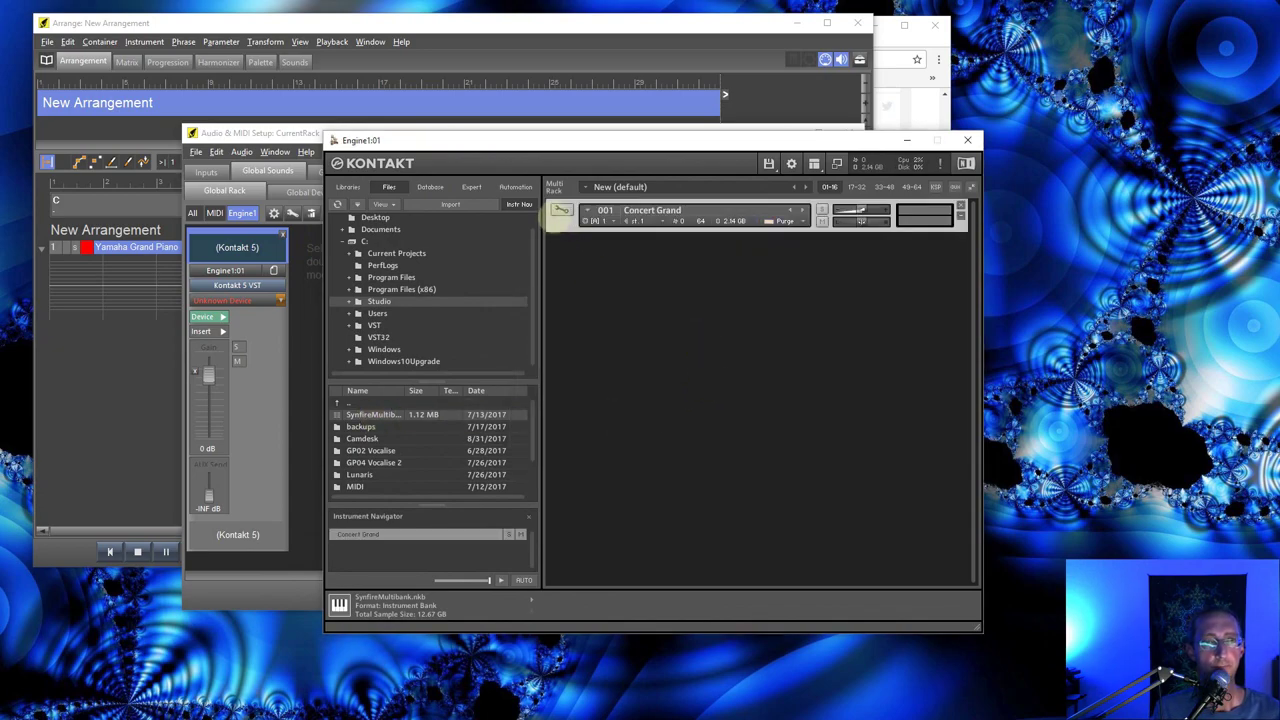
click(561, 210)
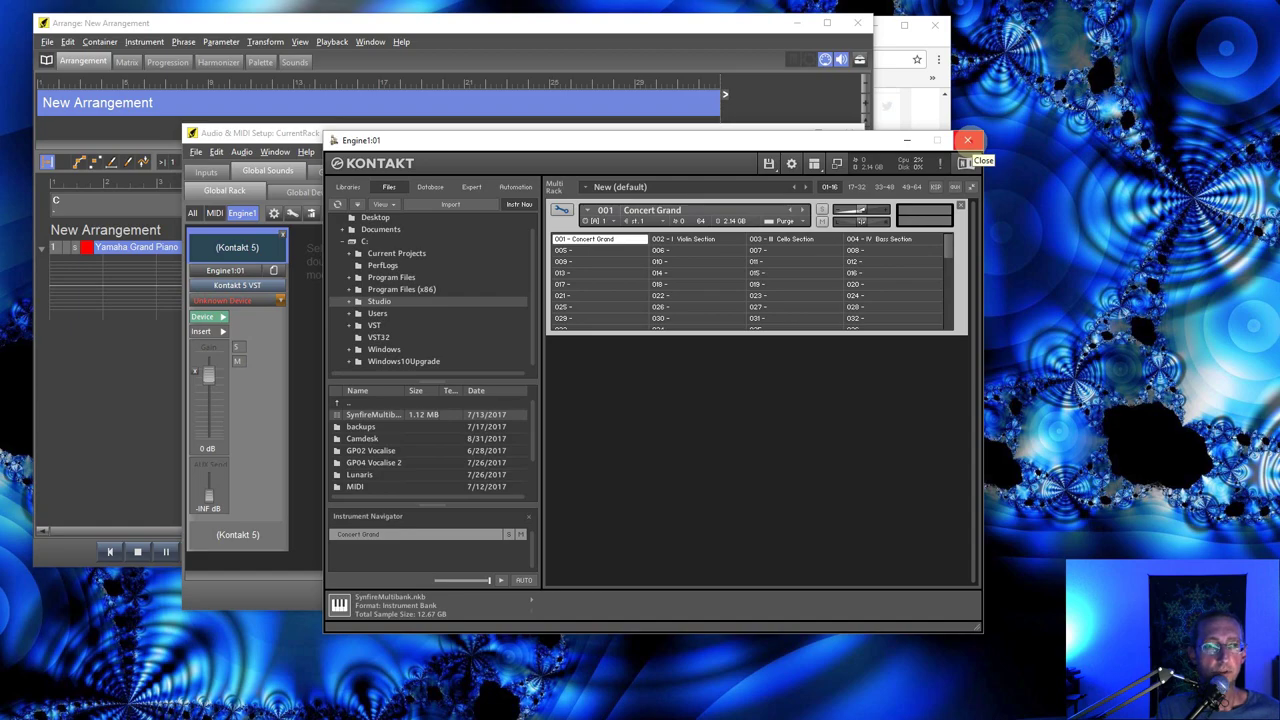
click(967, 140)
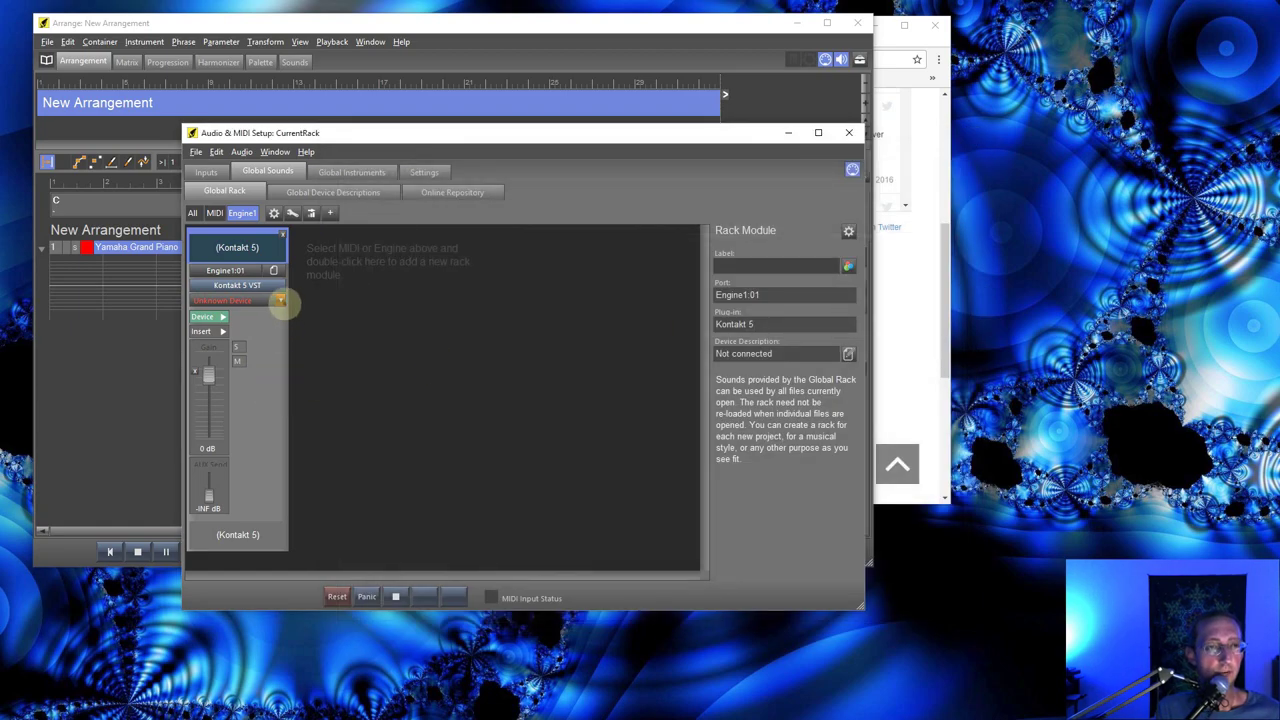
Step: Open the module's device description list and close it without choosing one
click(281, 300)
mouse_move(249, 356)
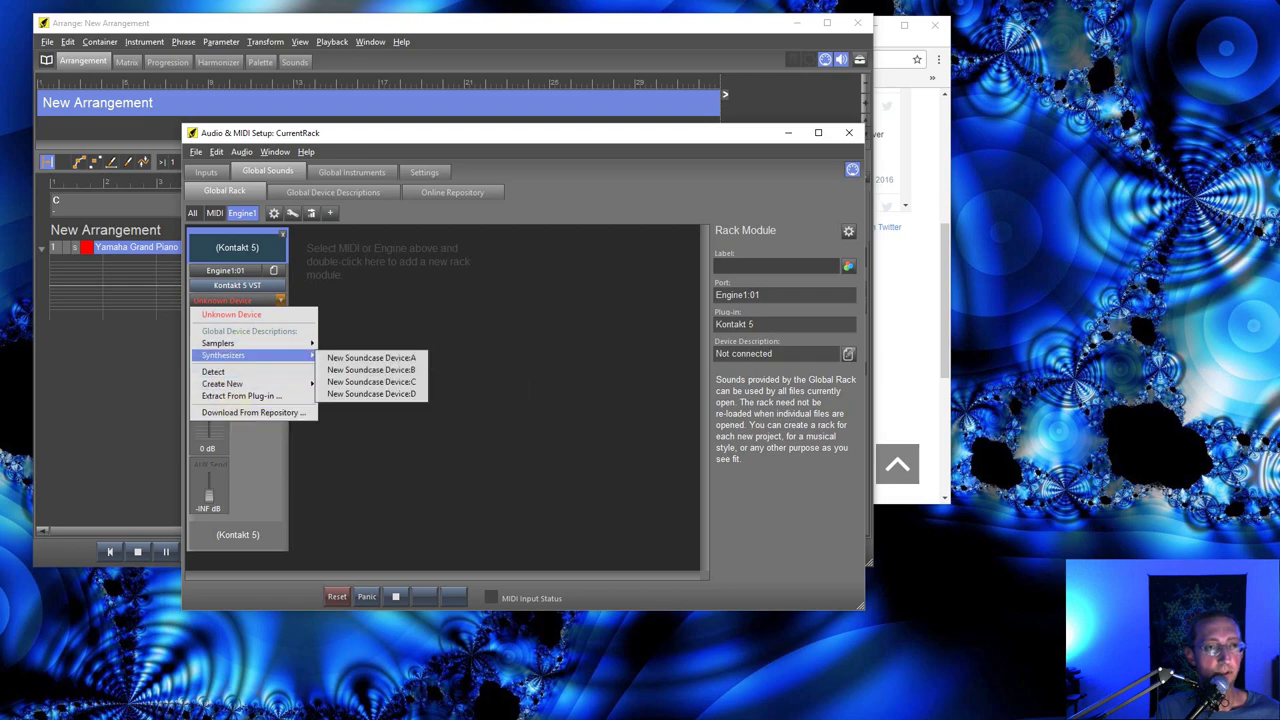
click(230, 315)
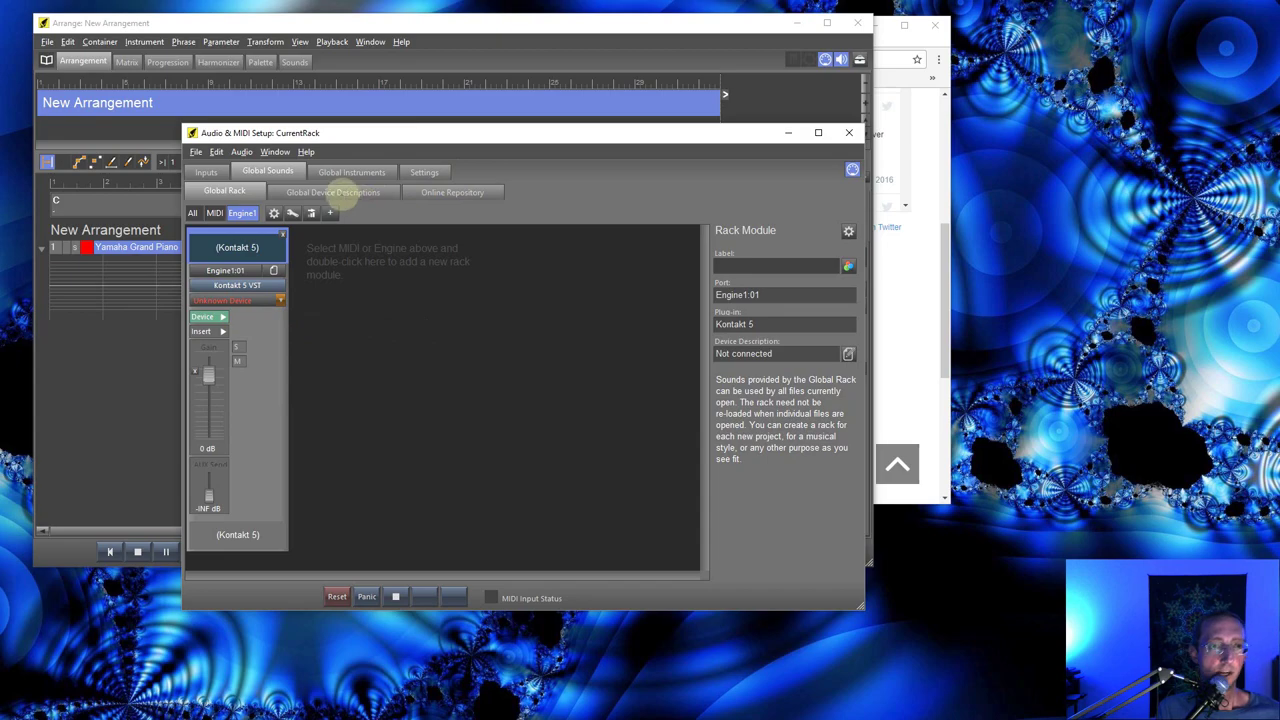
Step: Create a new Fixed Channels (Sampler) global device description named Kontakt
click(334, 190)
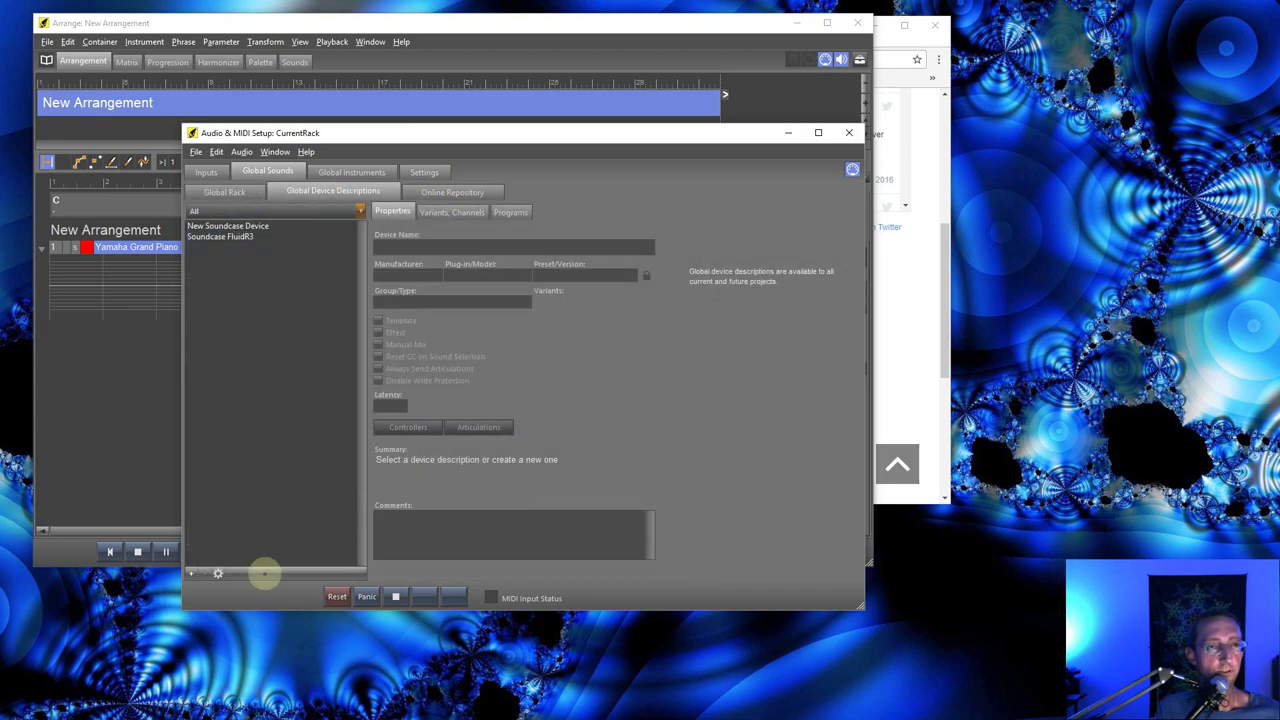
click(191, 574)
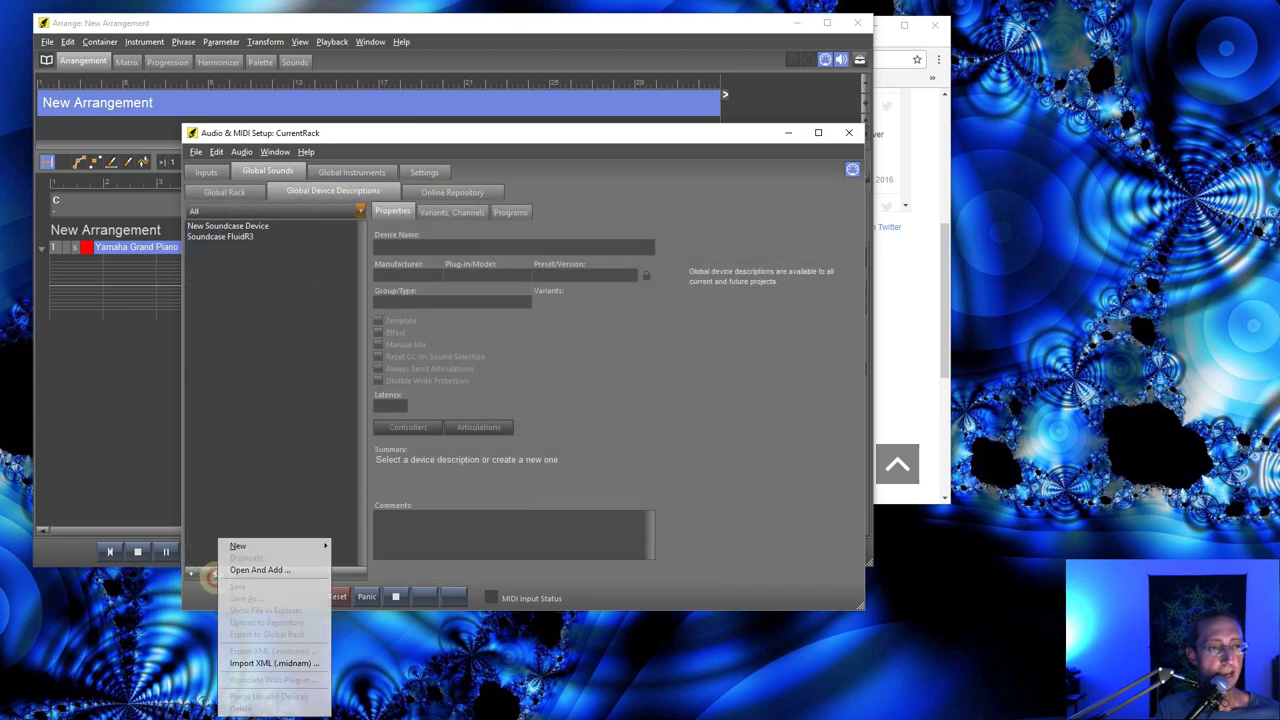
mouse_move(237, 546)
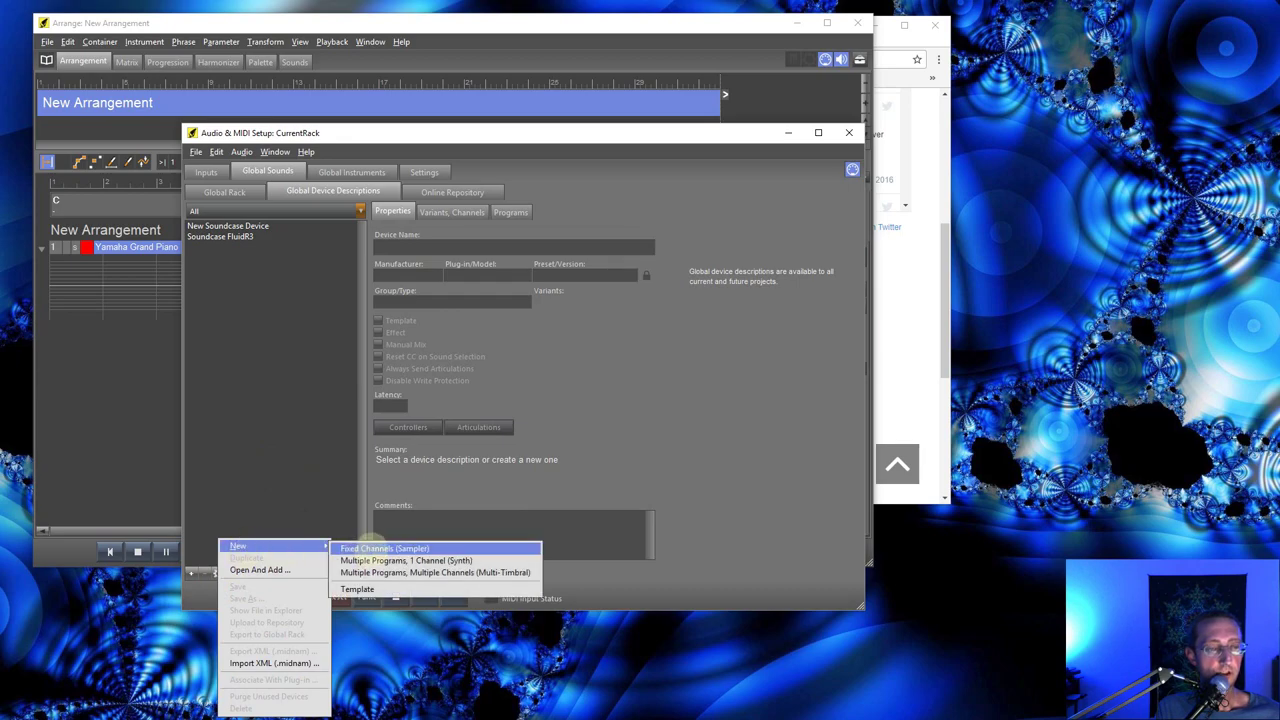
click(370, 548)
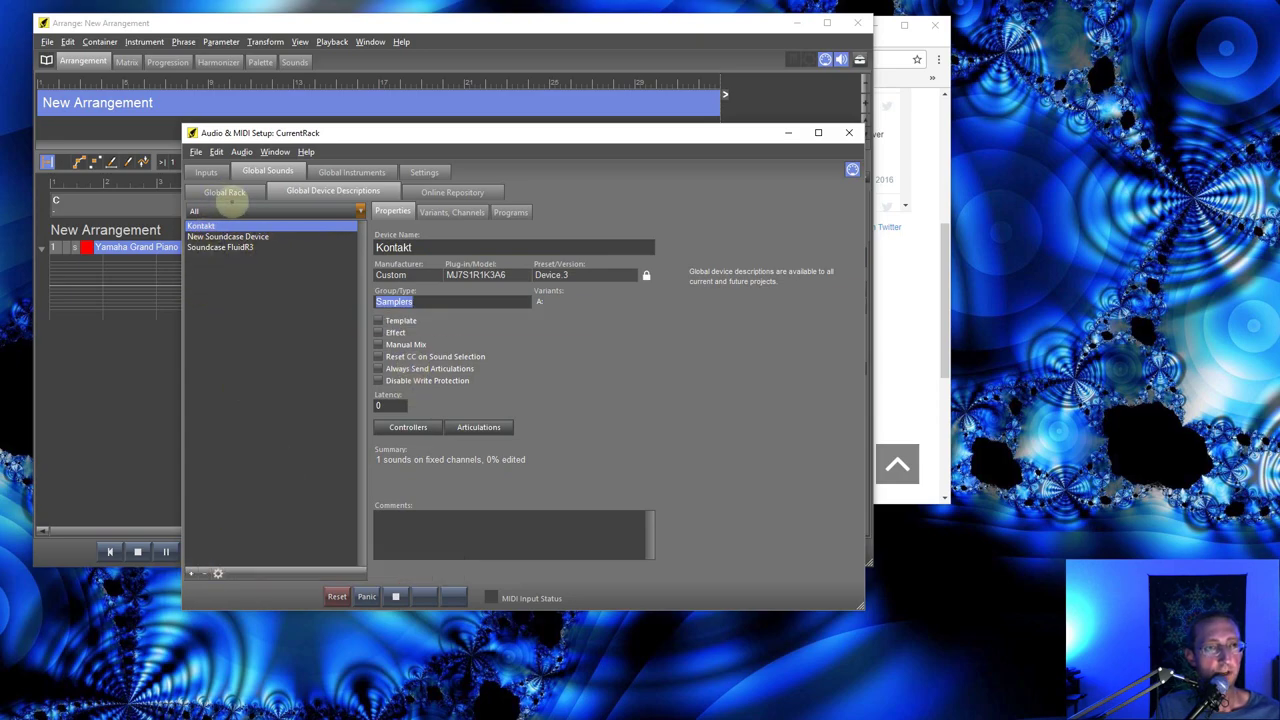
Step: Assign the Samplers > Kontakt description to the Kontakt 5 rack module and return to descriptions
click(224, 192)
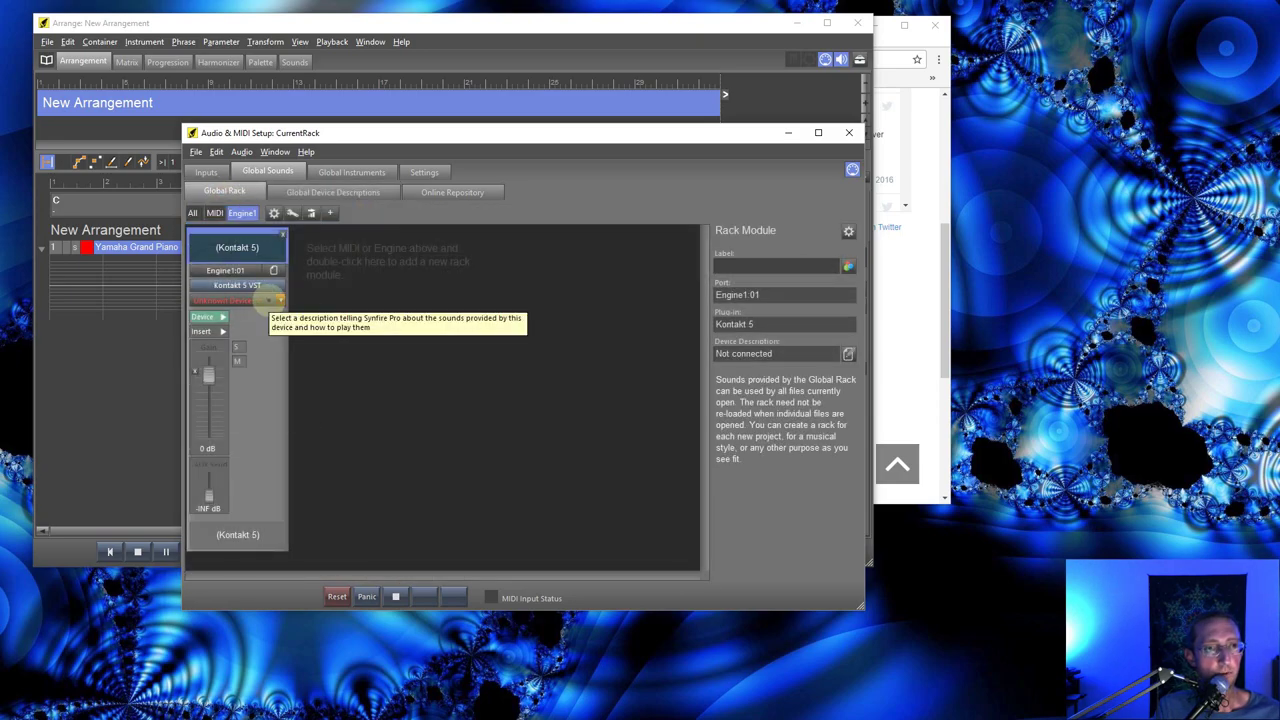
click(280, 300)
mouse_move(250, 343)
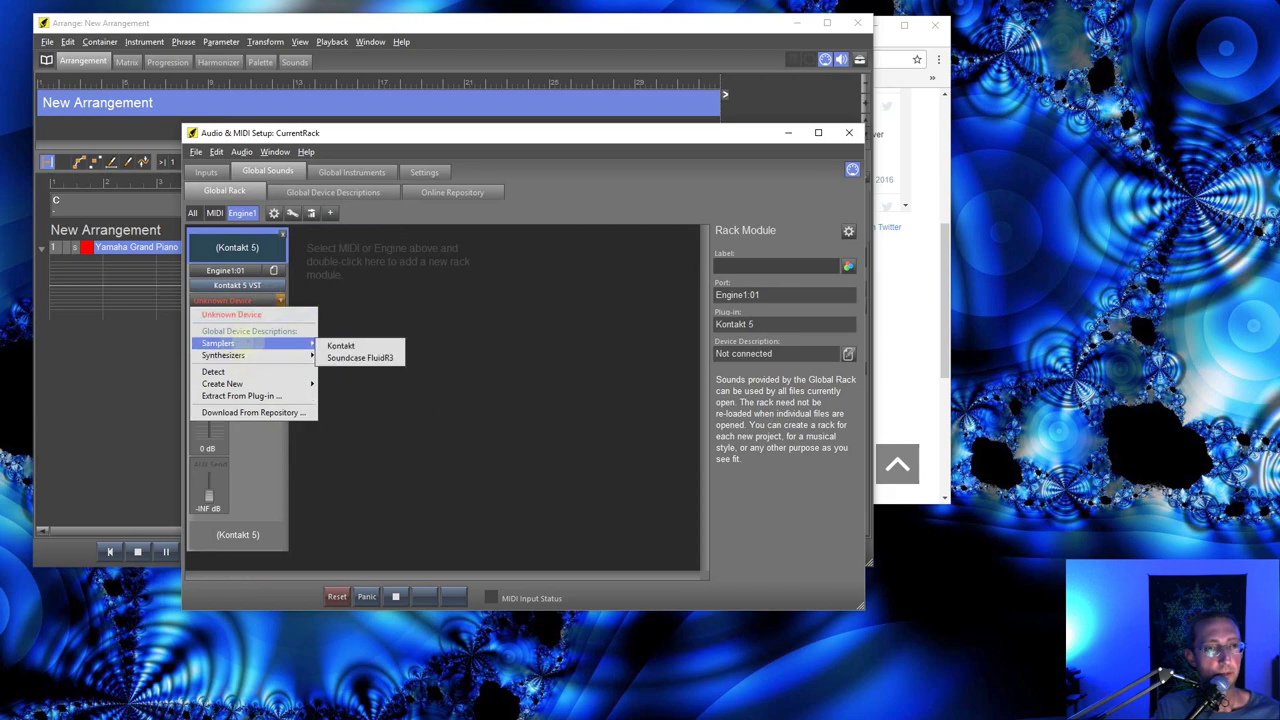
click(339, 345)
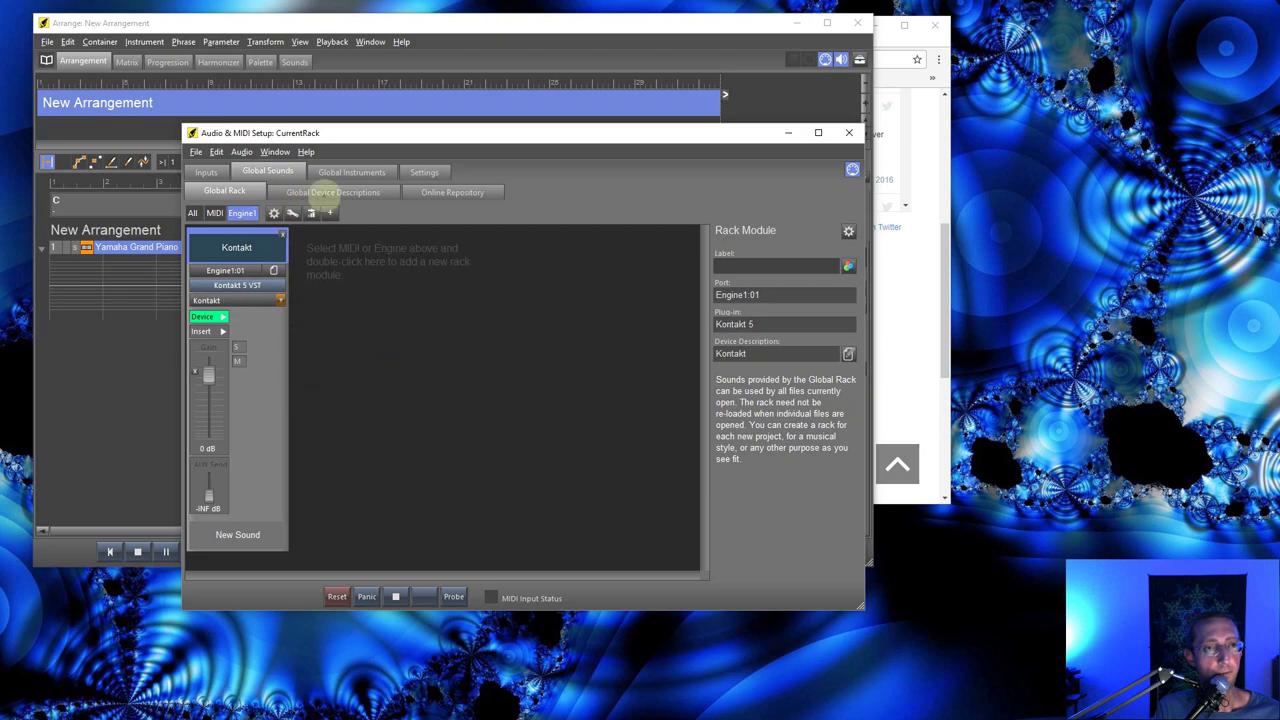
click(325, 191)
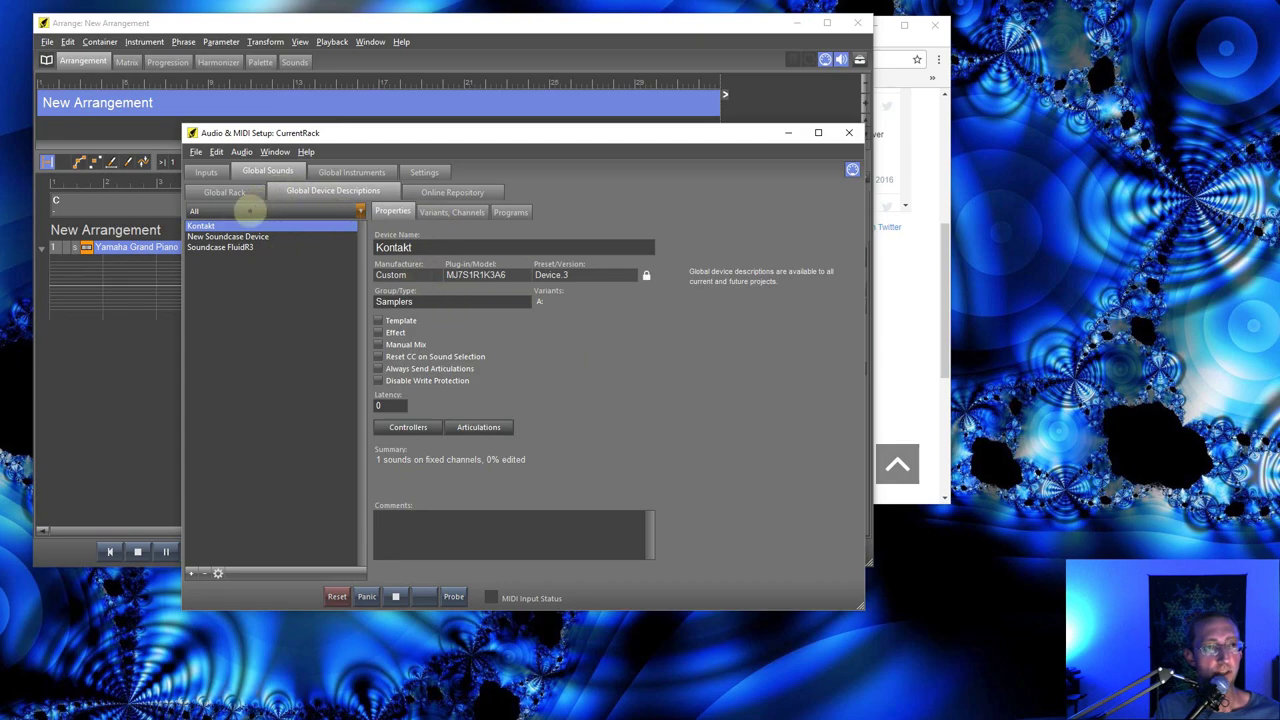
Step: Select the Kontakt description, view its variants and channels, and check the Kontakt plug-in window
click(211, 237)
click(200, 225)
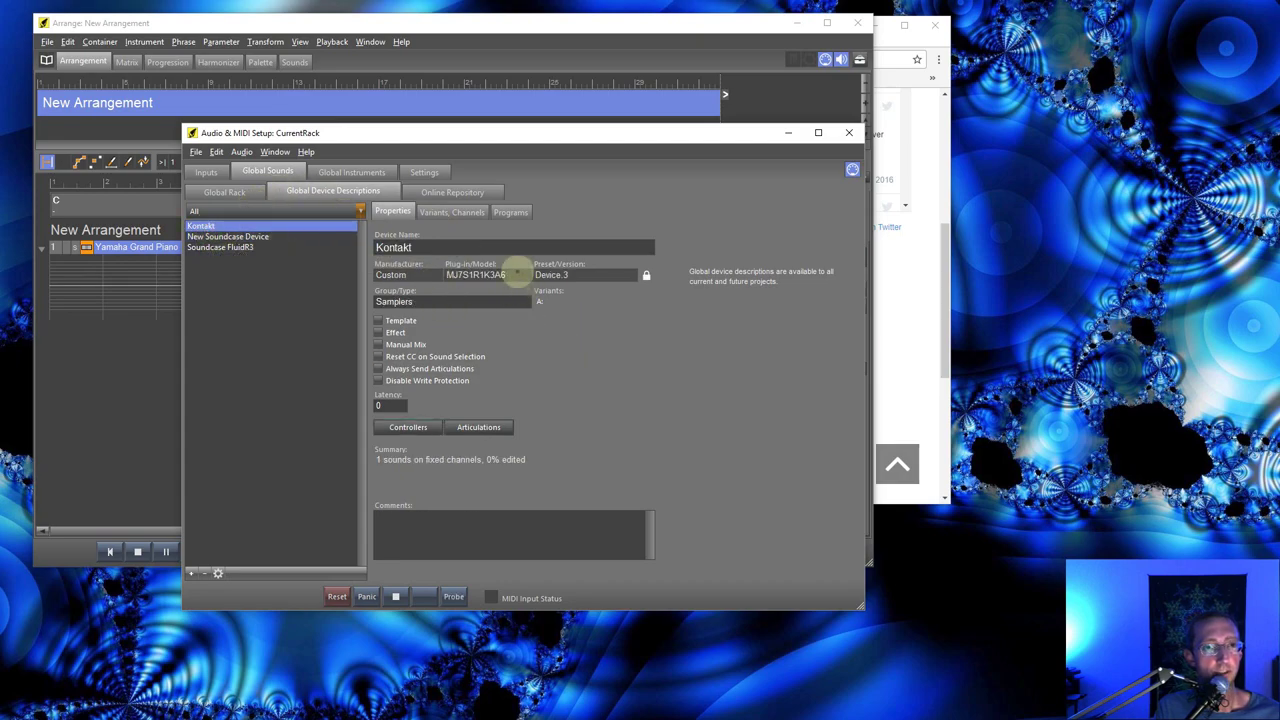
click(452, 211)
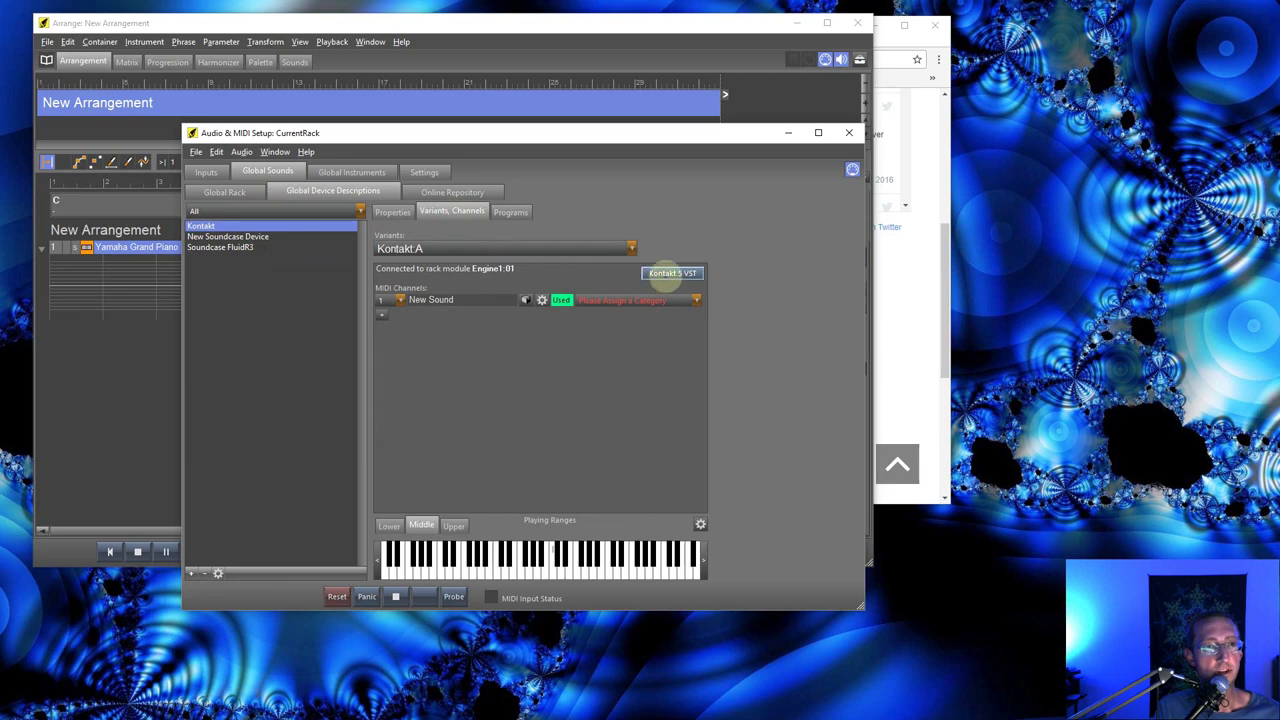
click(670, 273)
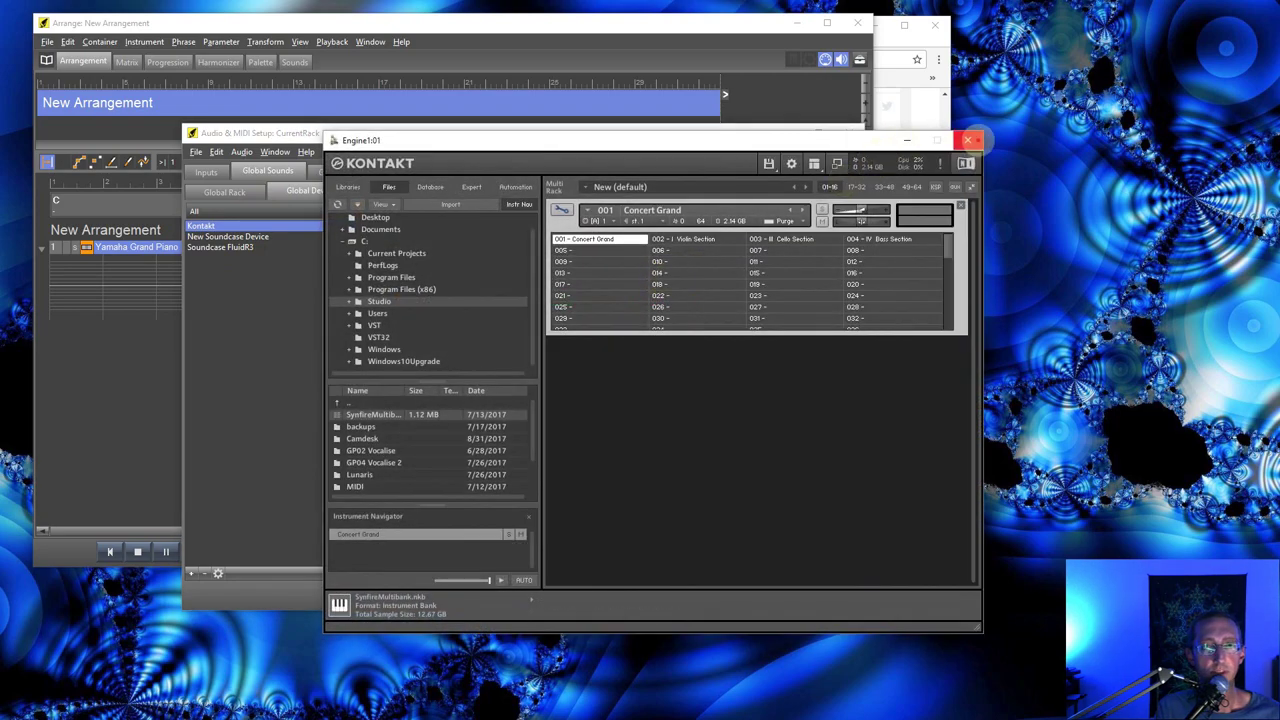
click(968, 140)
Step: Add sound bank Bank 1 under Programs, dismiss the dynamic-channel warning, and return to Channels
click(510, 211)
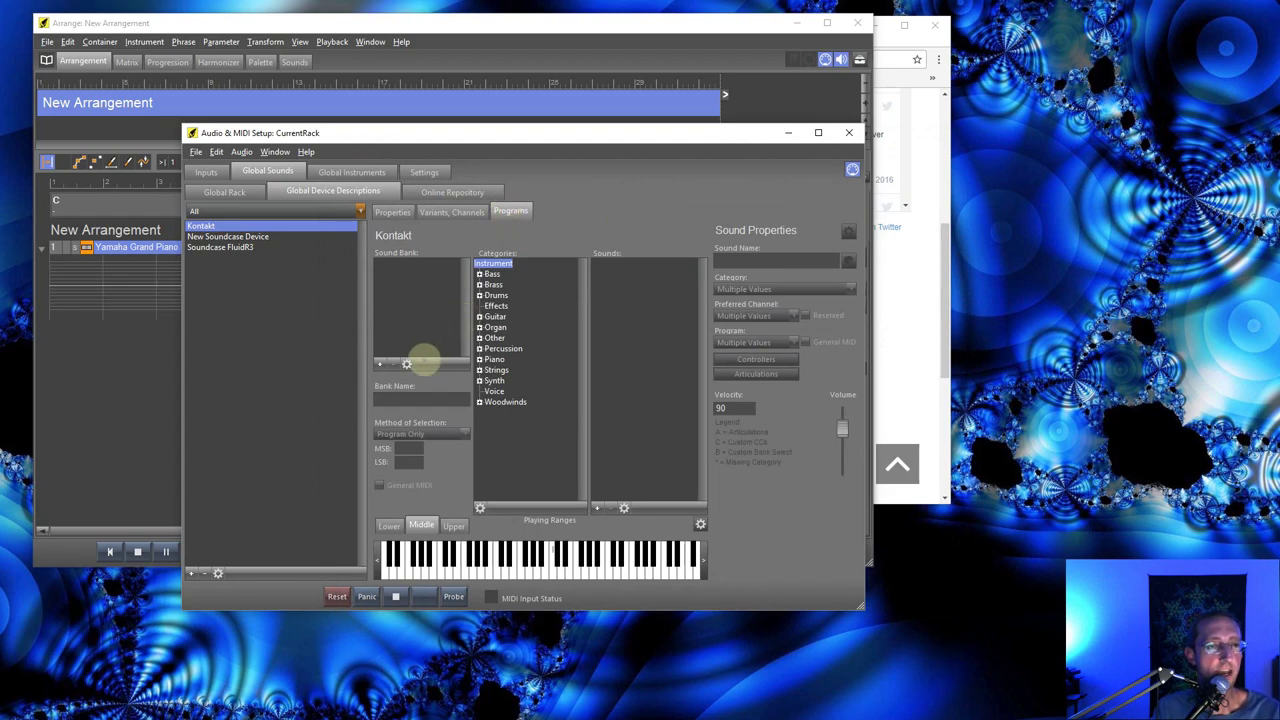
click(379, 364)
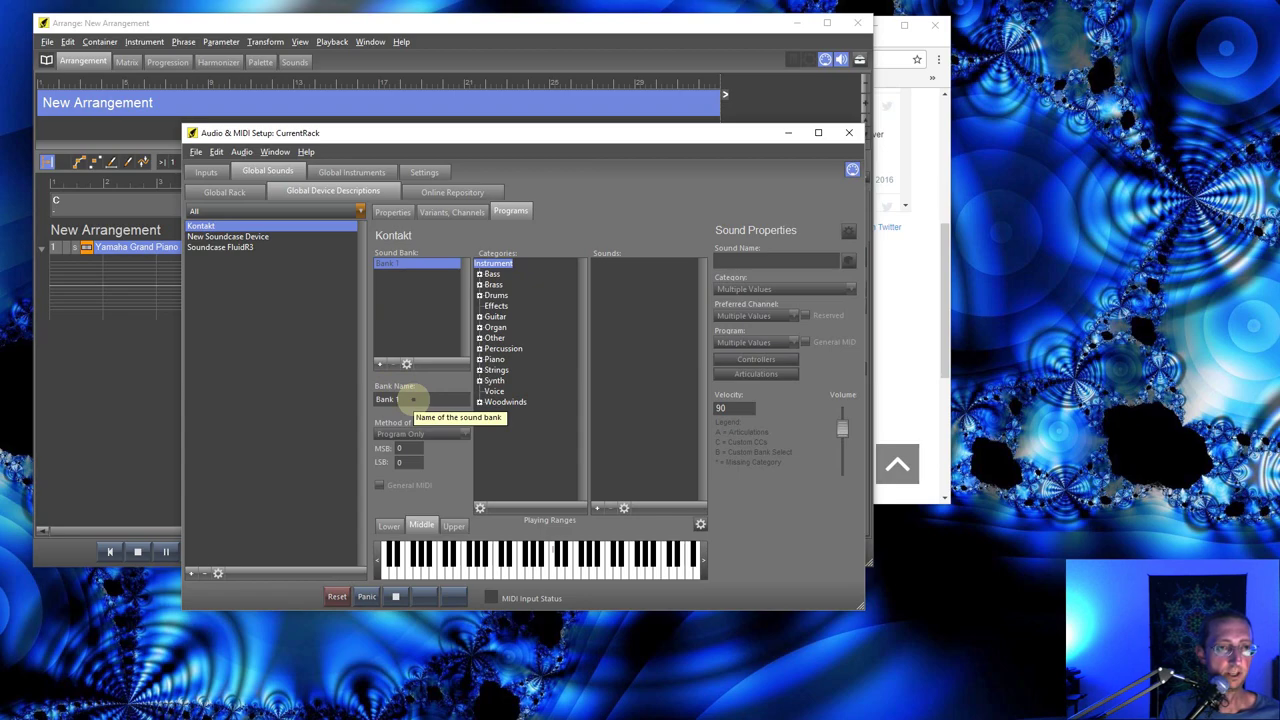
click(413, 399)
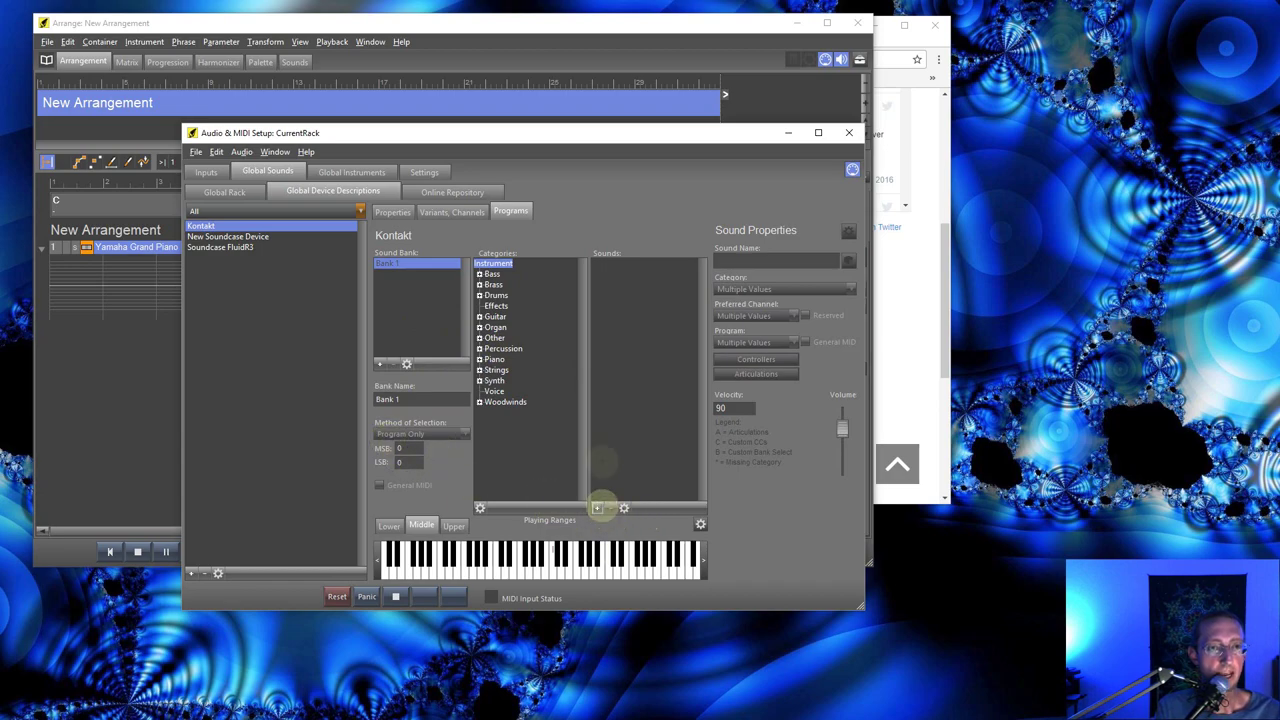
click(597, 493)
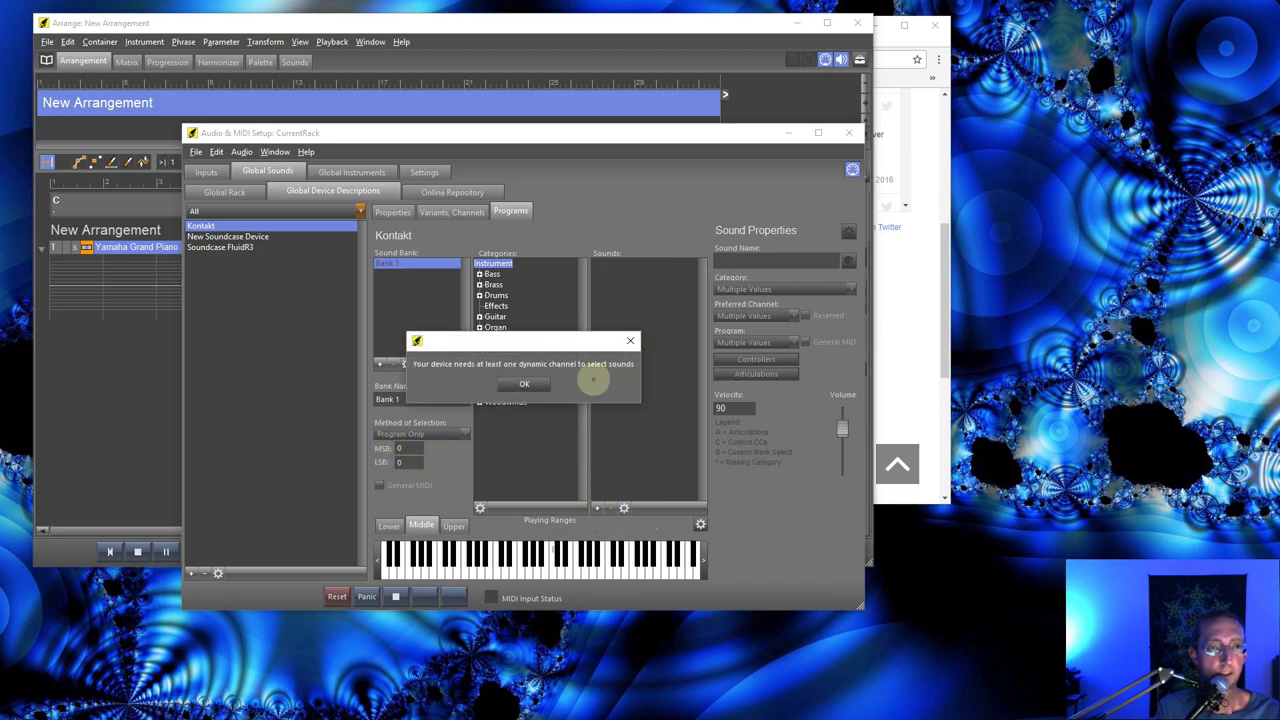
click(524, 385)
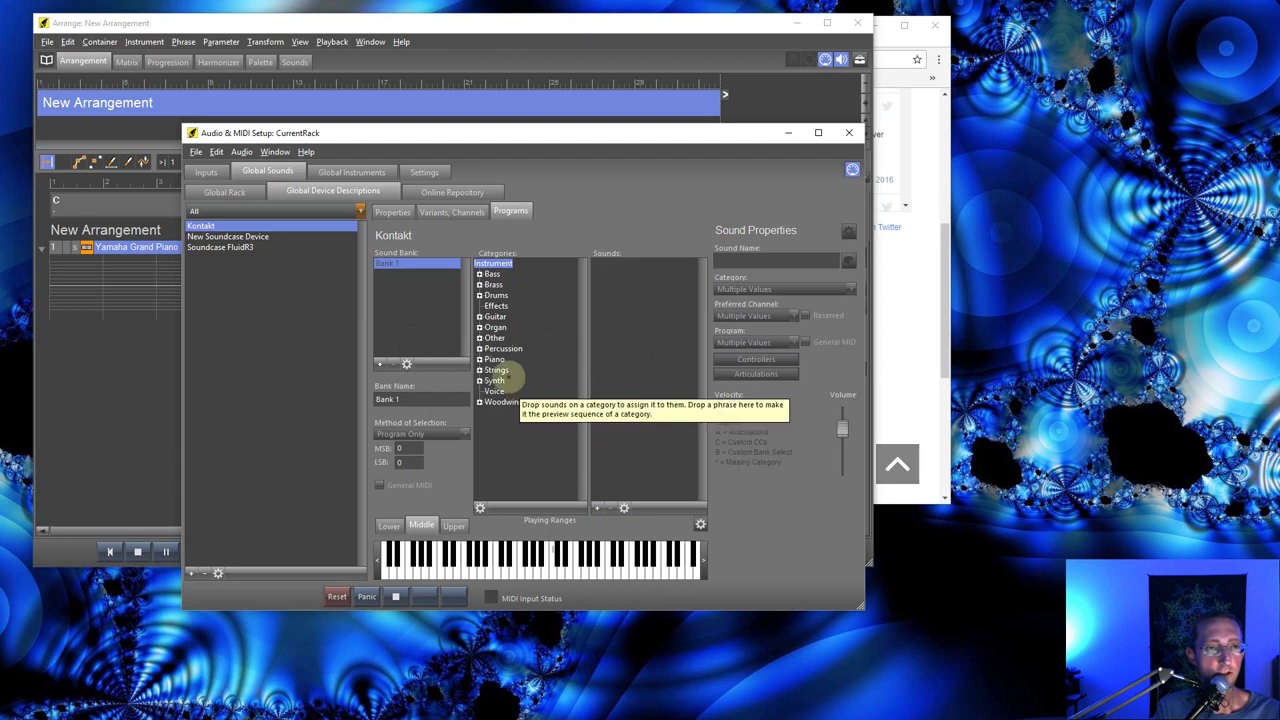
click(444, 214)
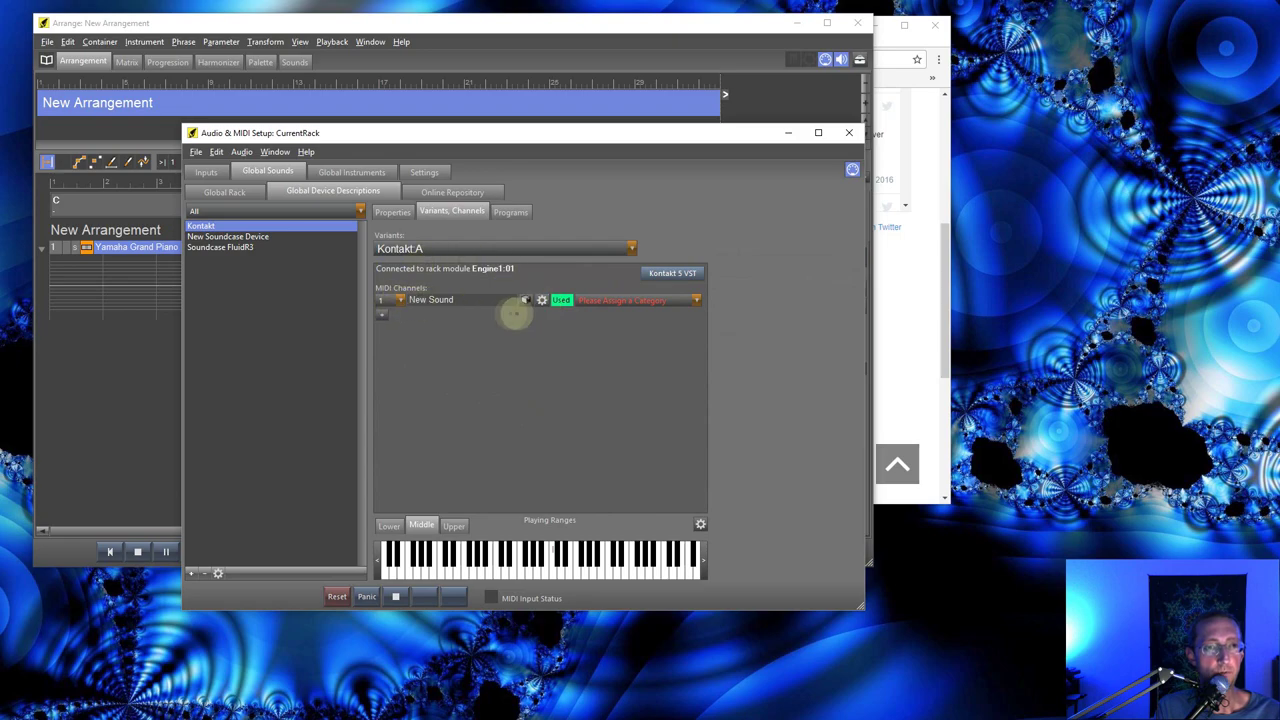
Step: Make channel 1 'New Sound' a dynamic program channel and show the Kontakt programs
click(541, 300)
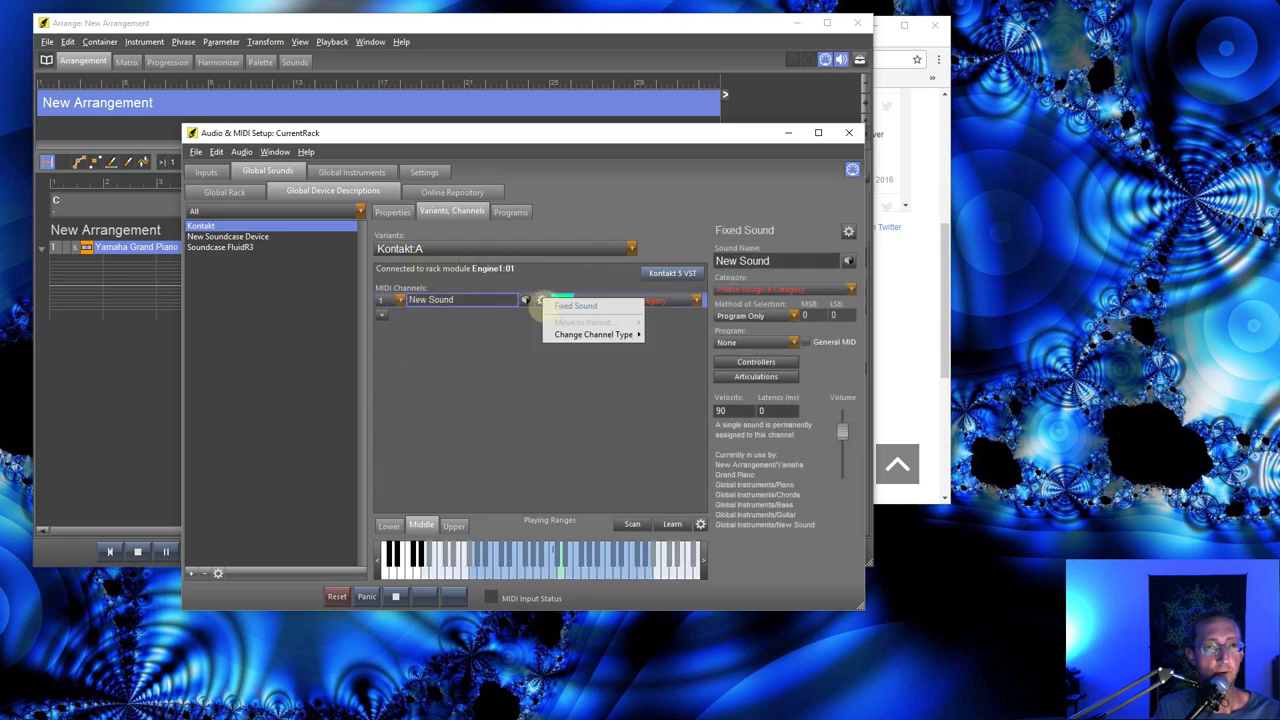
mouse_move(575, 336)
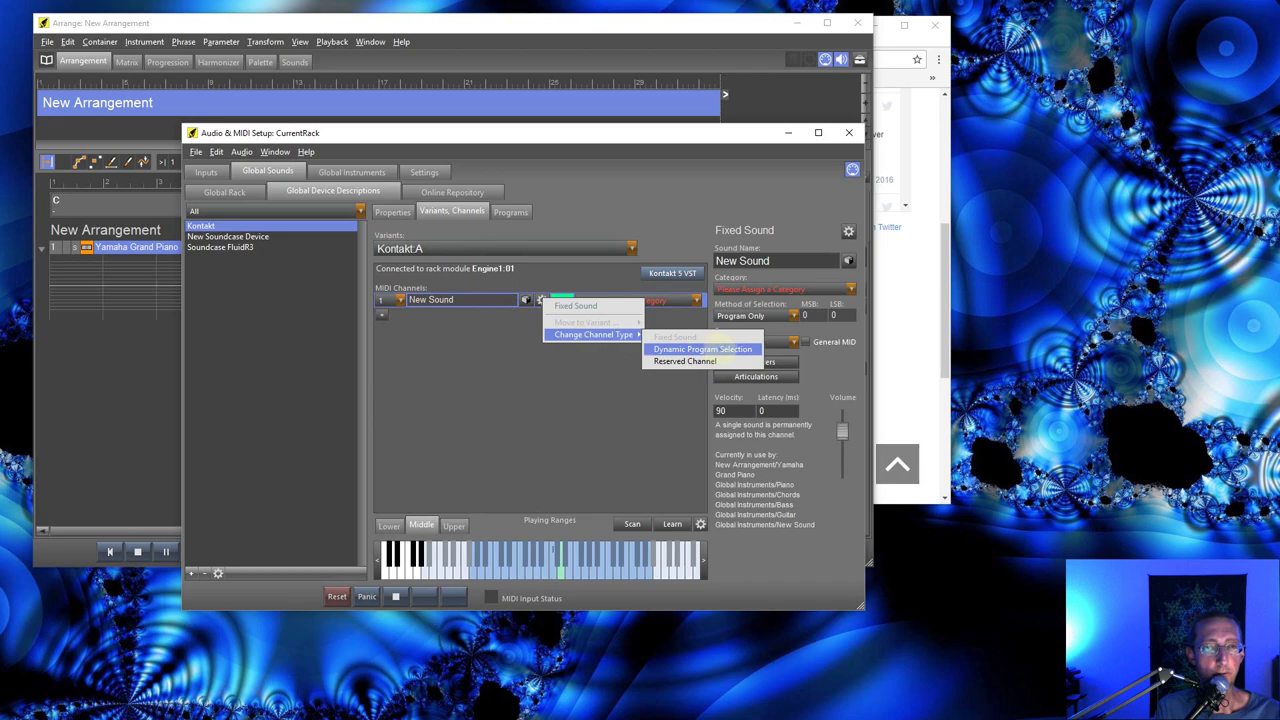
click(710, 349)
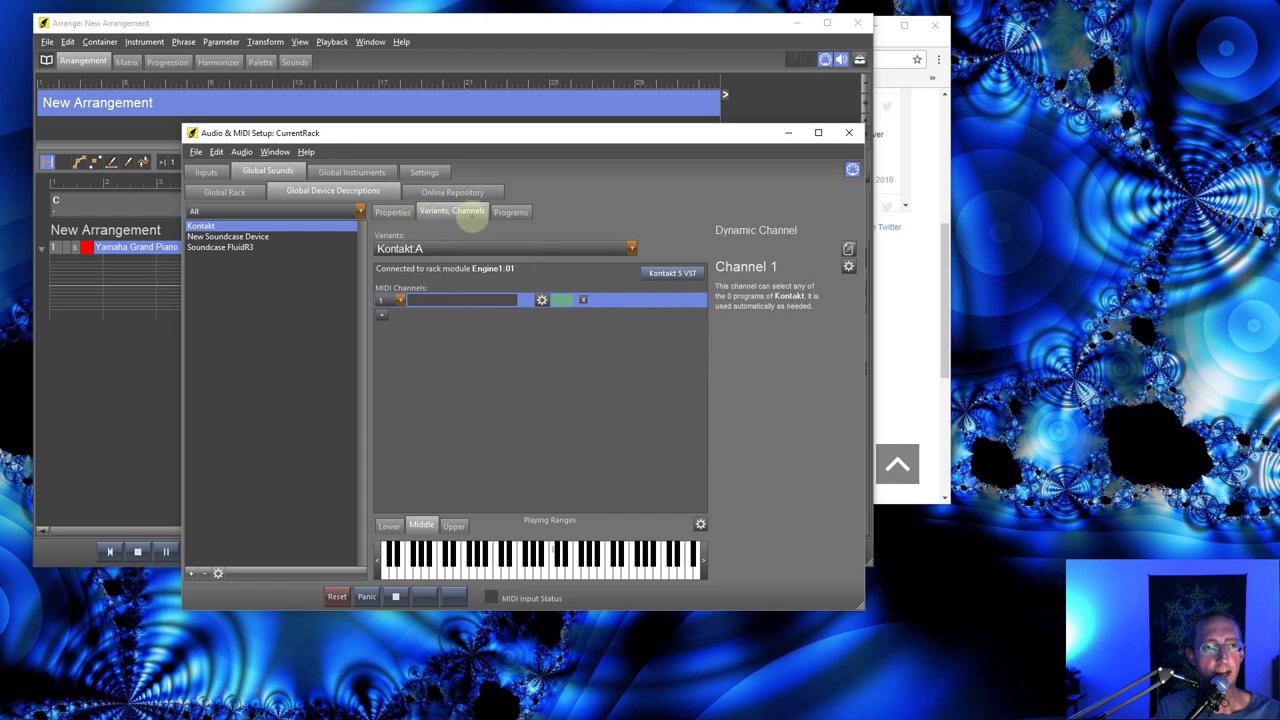
click(518, 212)
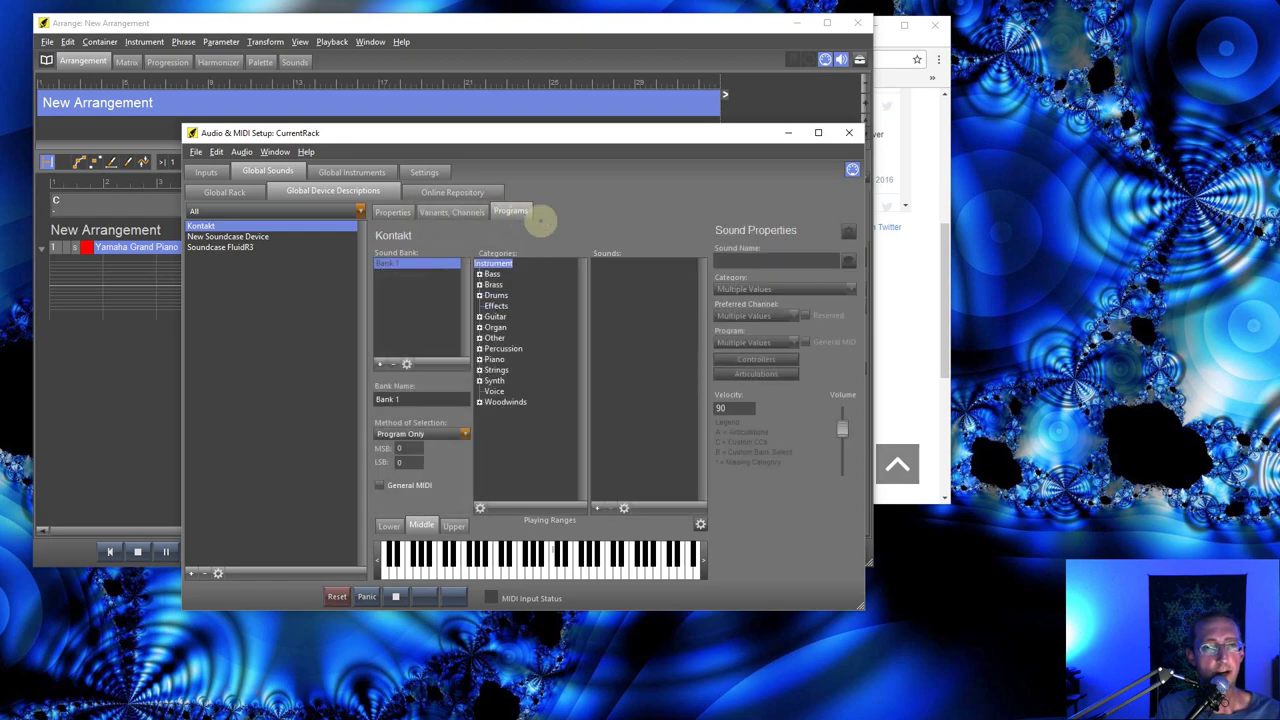
Step: Add a new sound named Concert Grand to Bank 1 of the Kontakt description
click(597, 508)
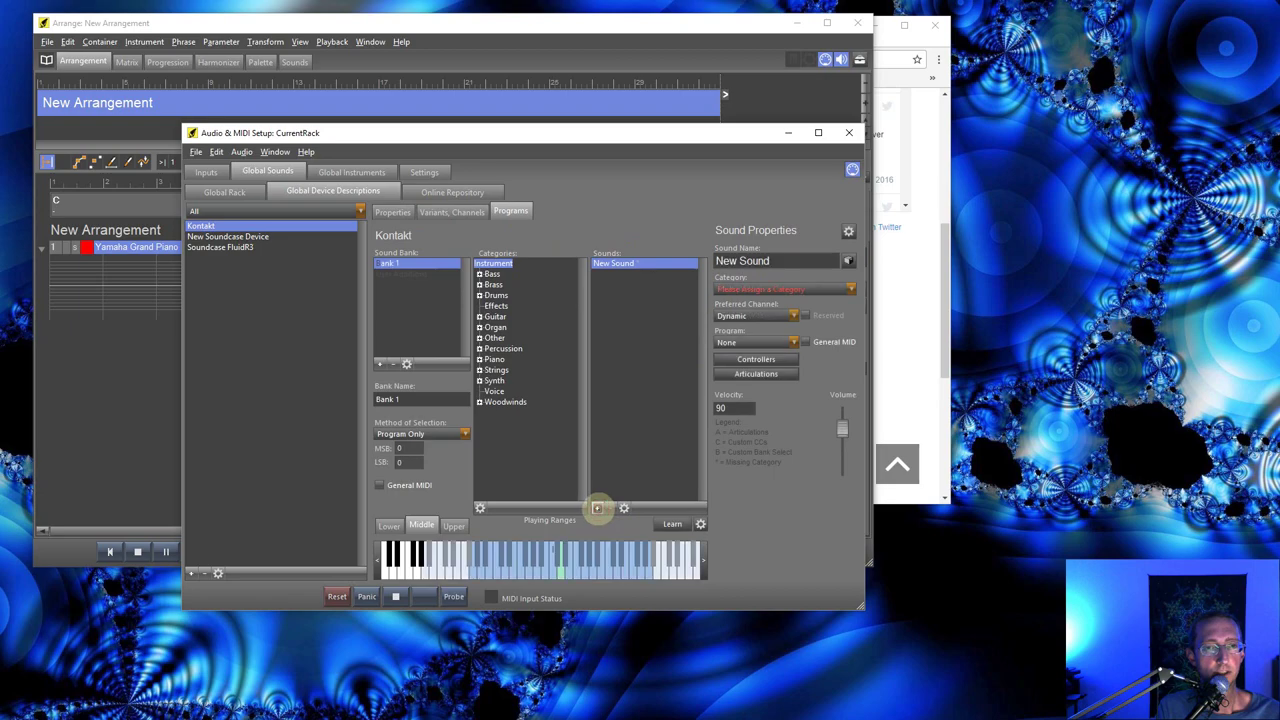
click(787, 263)
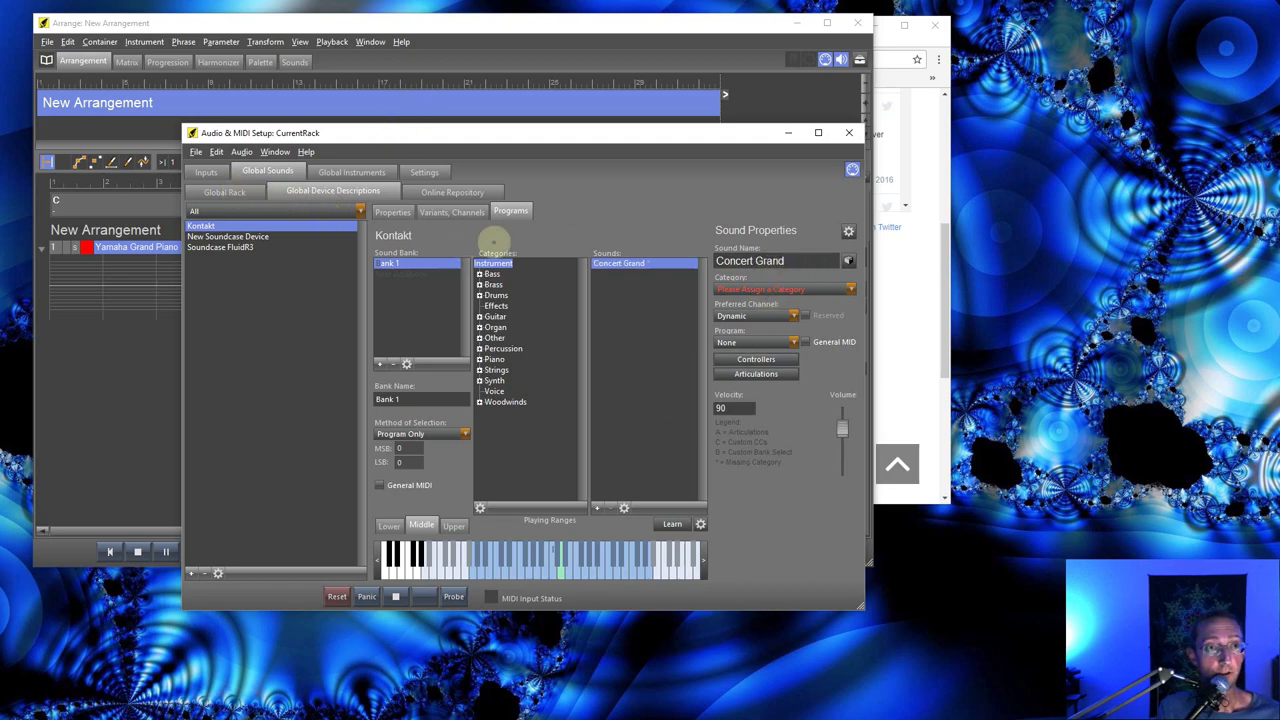
click(456, 213)
Step: Open the Kontakt window beside the setup window, back on the Programs page
click(672, 273)
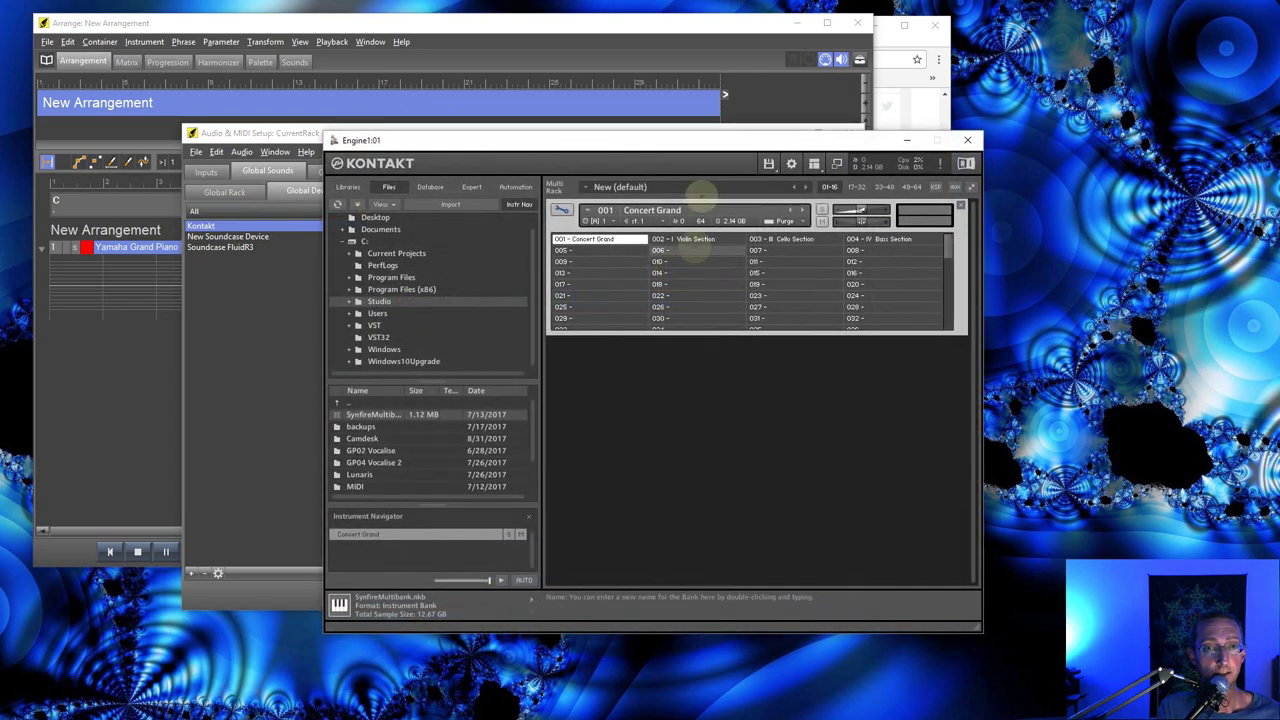
drag(668, 143, 958, 48)
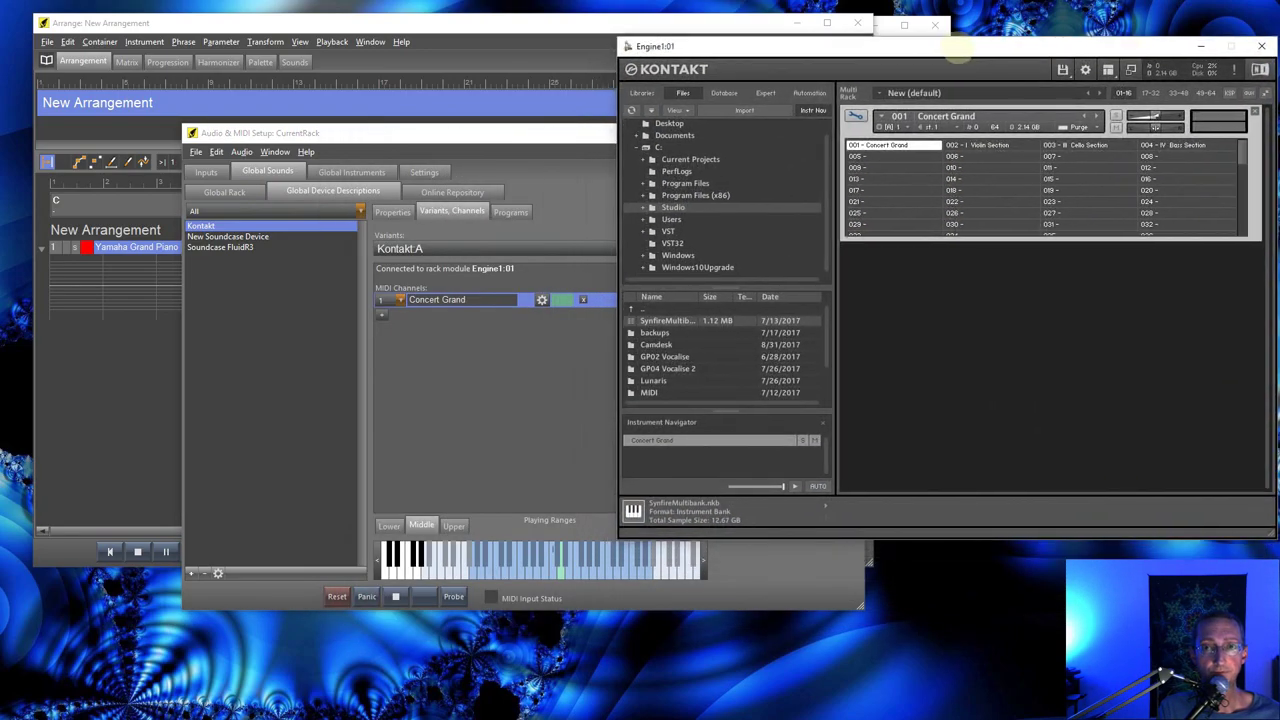
drag(441, 140, 310, 95)
click(379, 166)
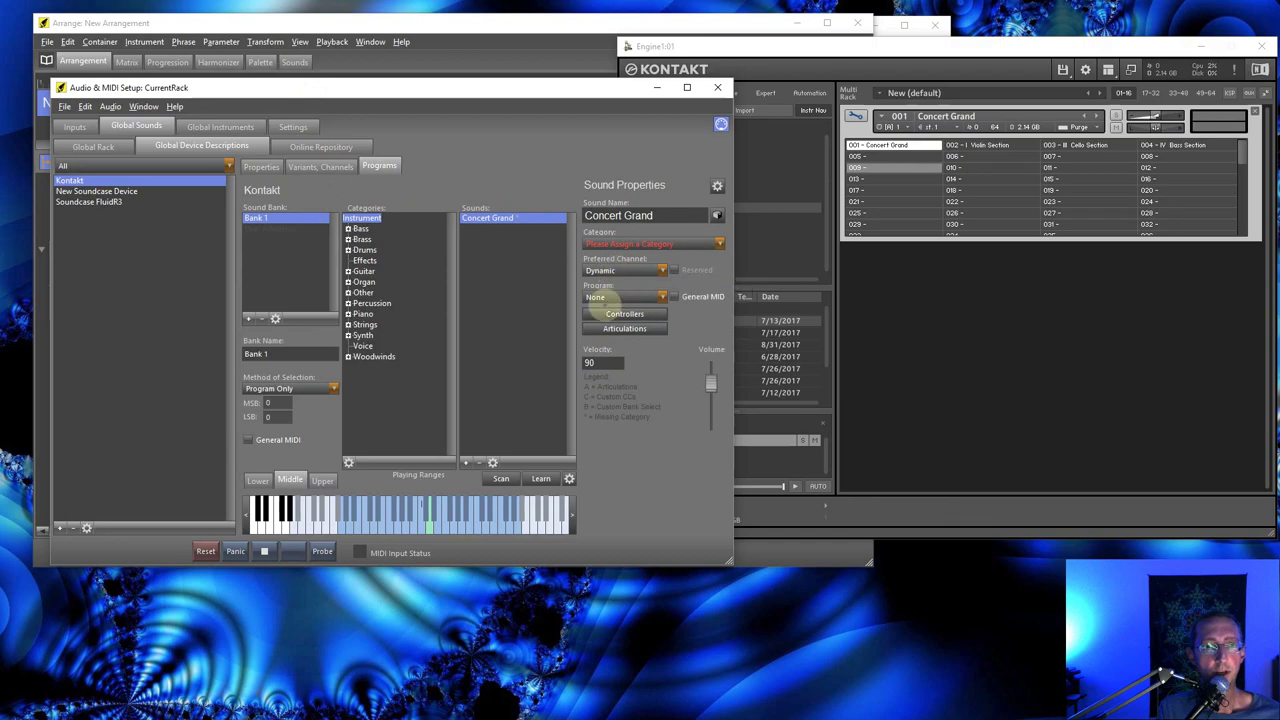
Step: Set Concert Grand to program 1 in Acoustic Piano and add a Violin sound
click(612, 269)
click(604, 30)
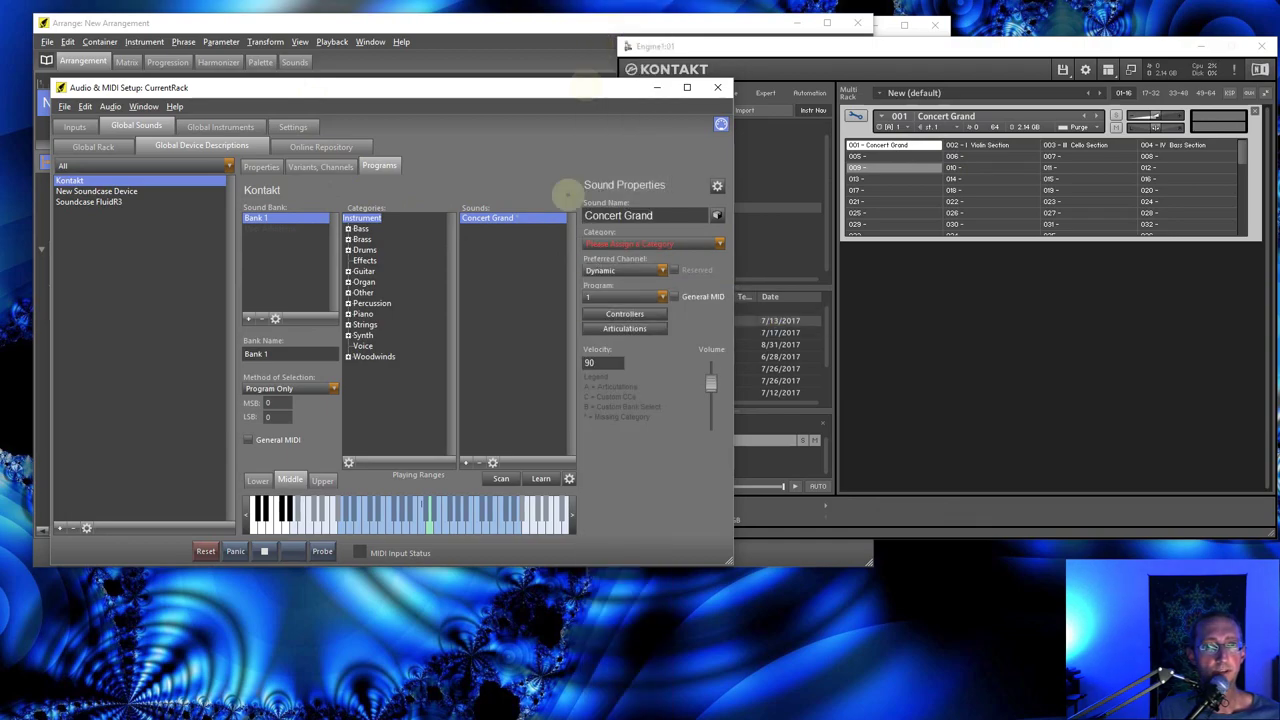
click(621, 243)
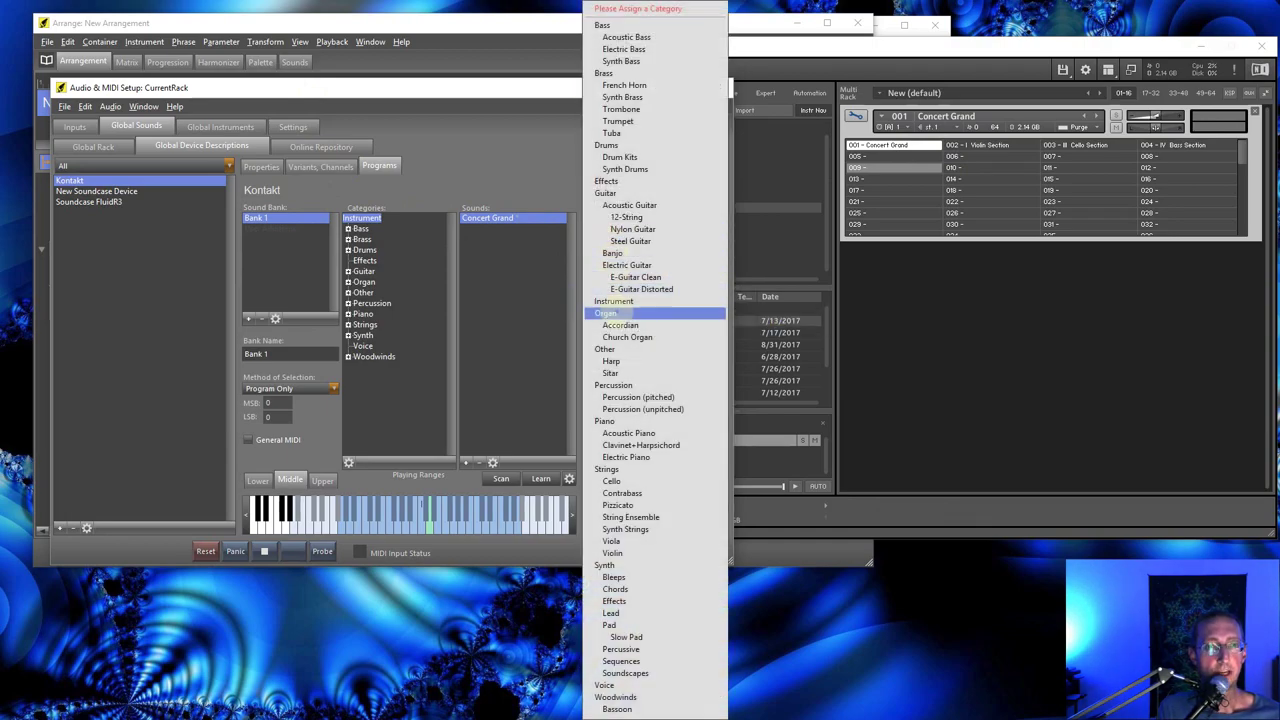
click(620, 432)
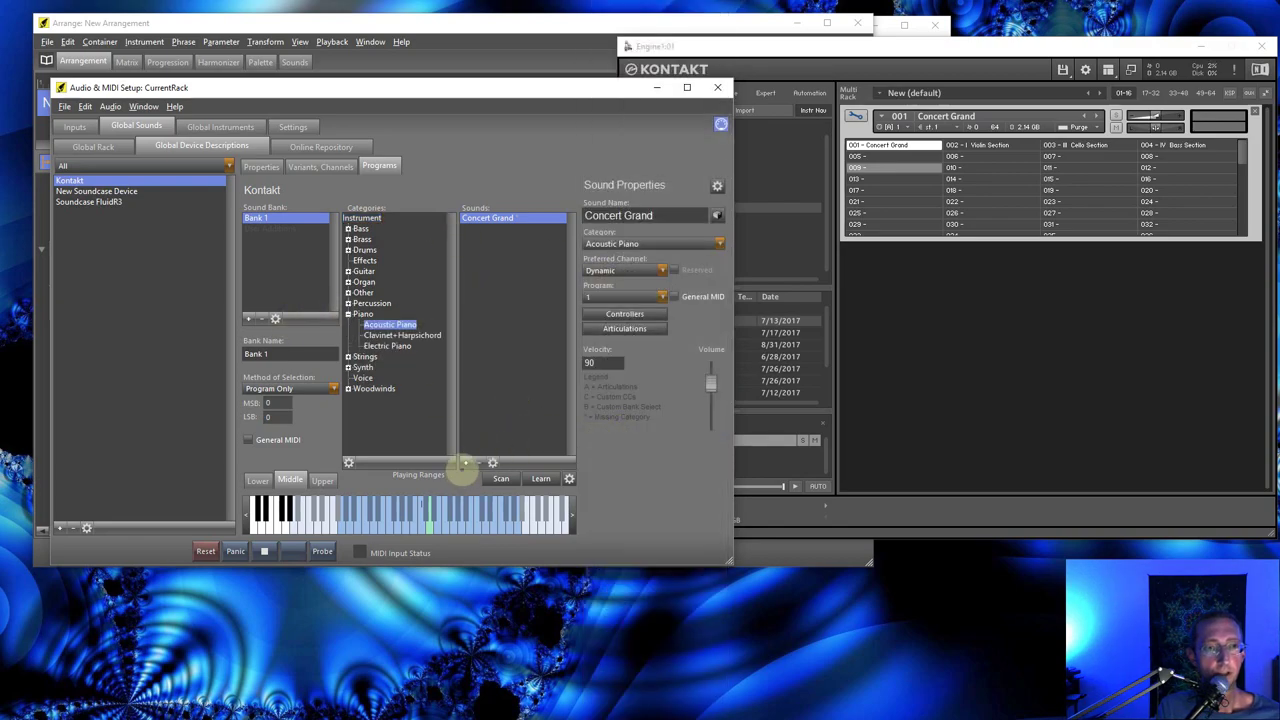
click(466, 462)
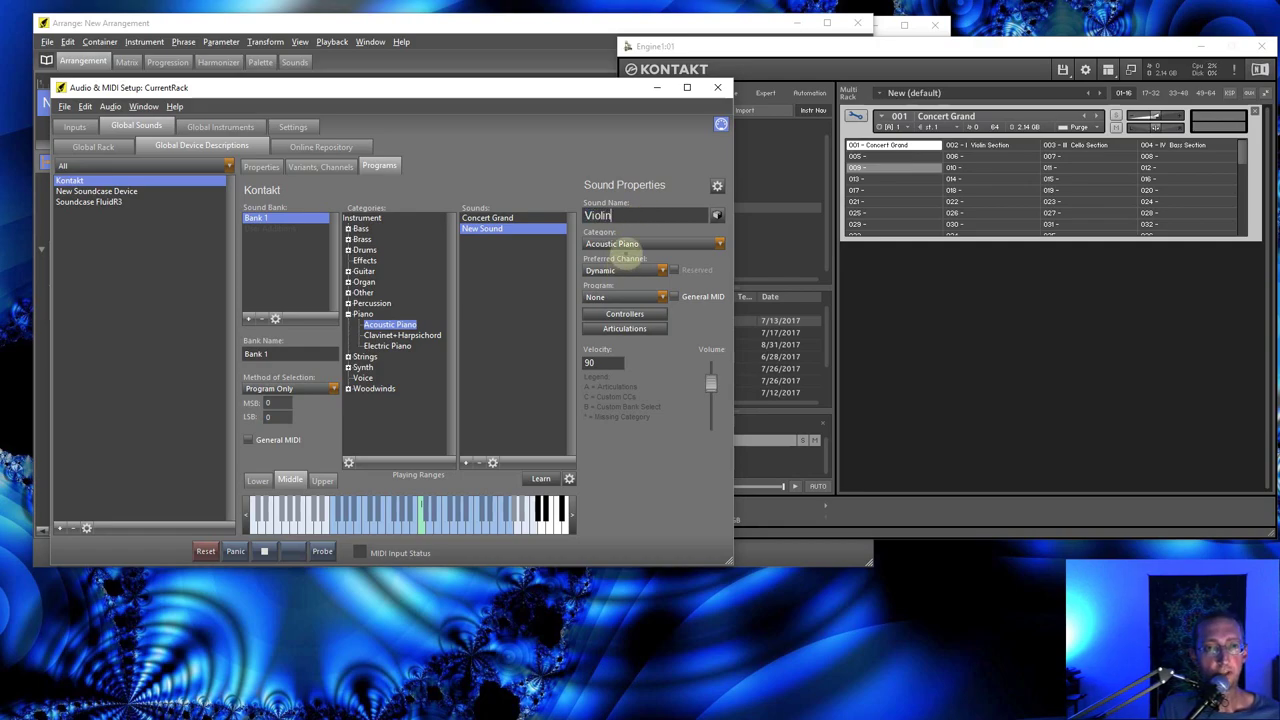
Step: Give Violin program 2 and file it under the Violin category
click(612, 297)
click(598, 46)
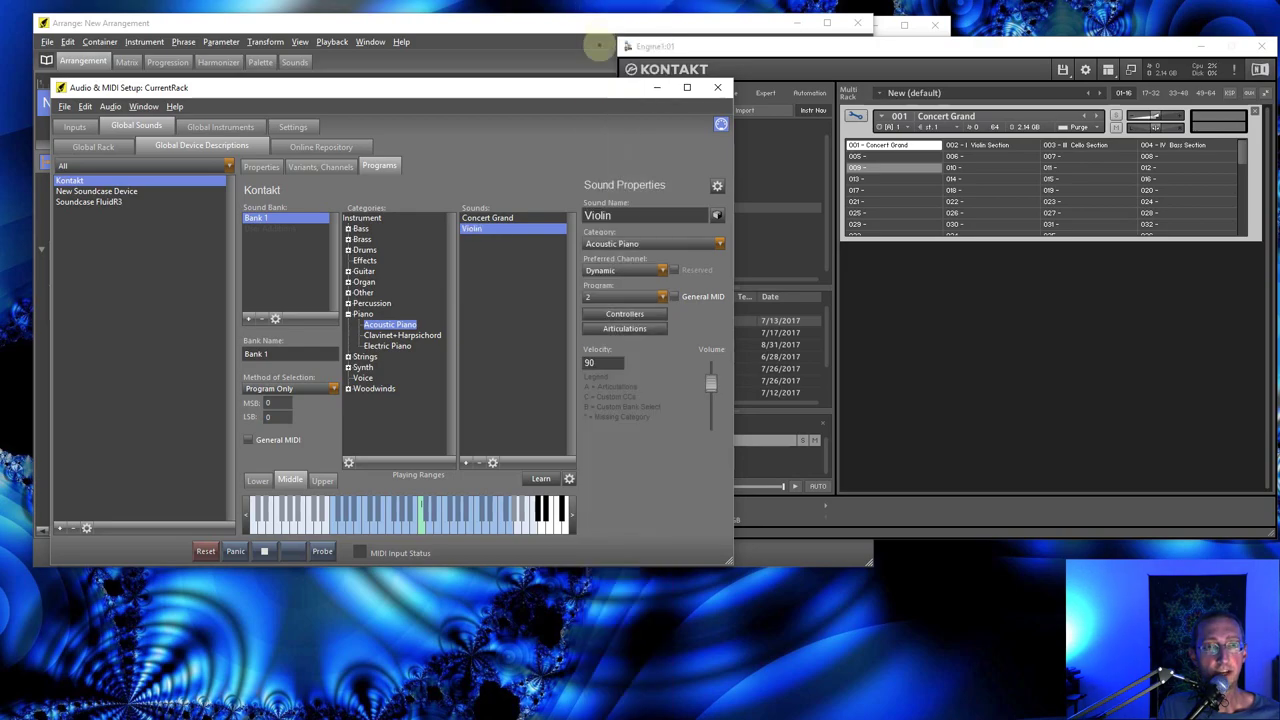
click(612, 244)
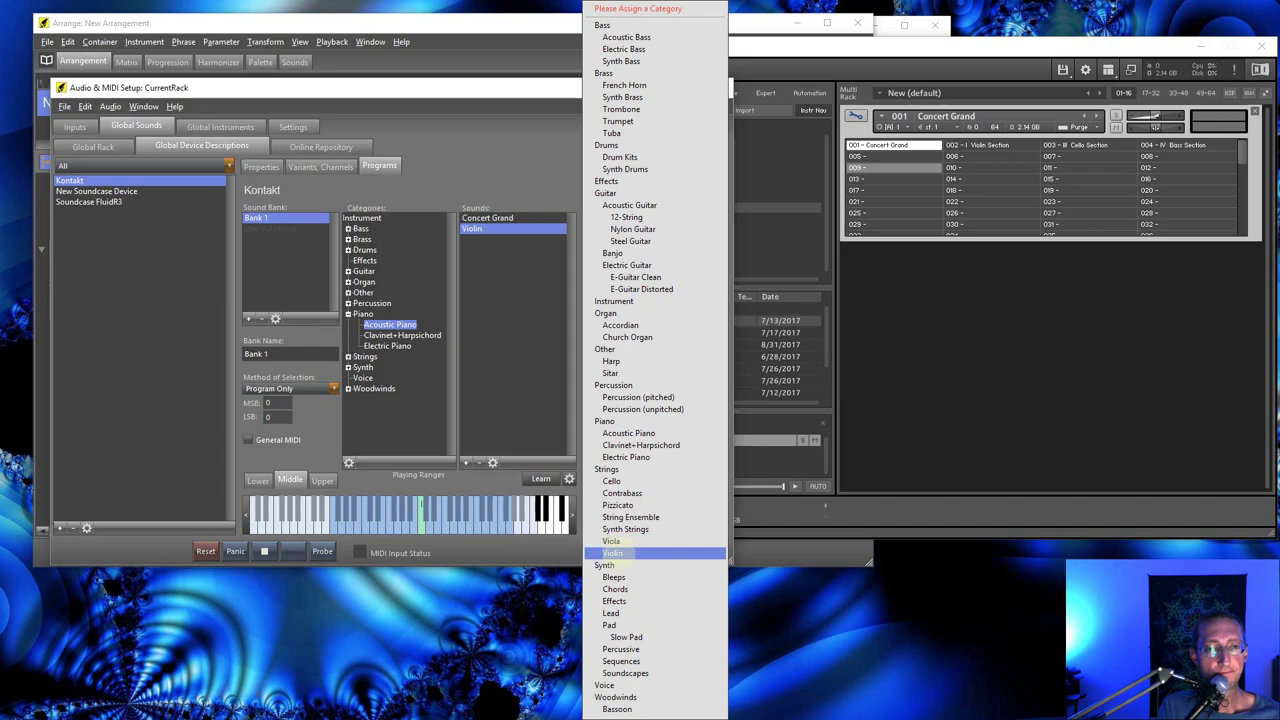
click(612, 553)
Step: Add a Cello sound in the Cello category on program 3
click(466, 462)
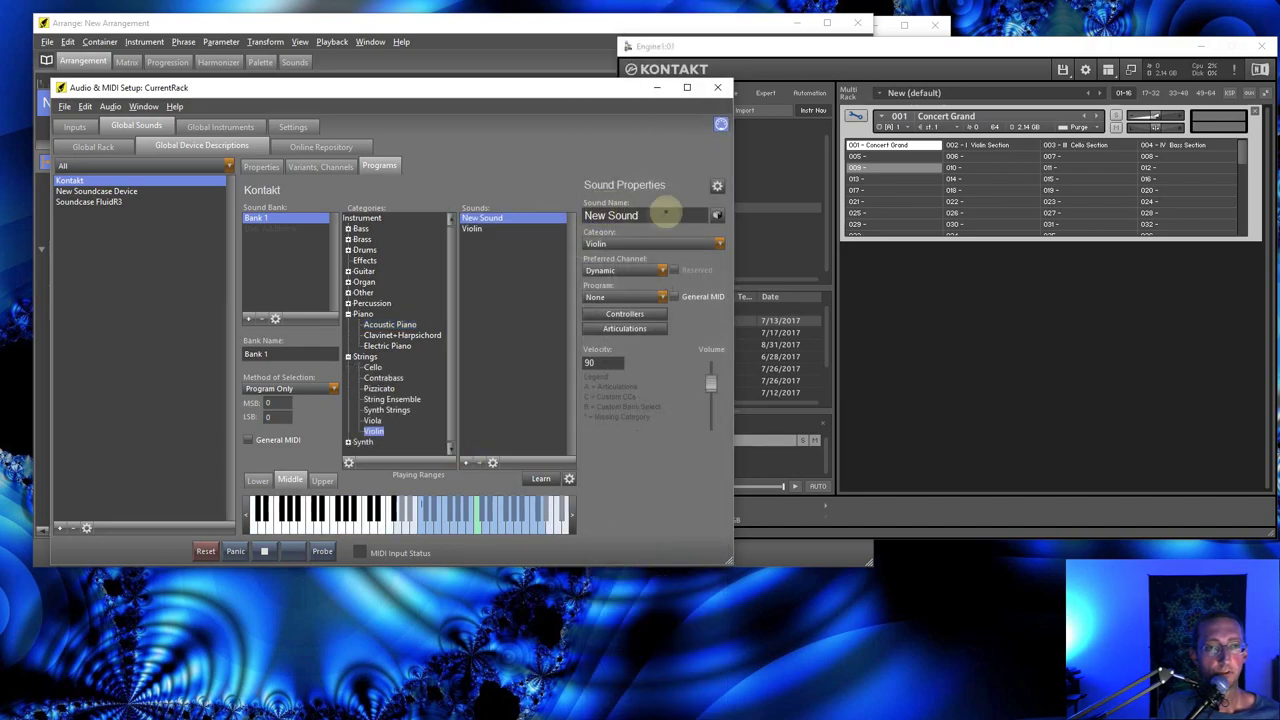
drag(659, 216, 575, 209)
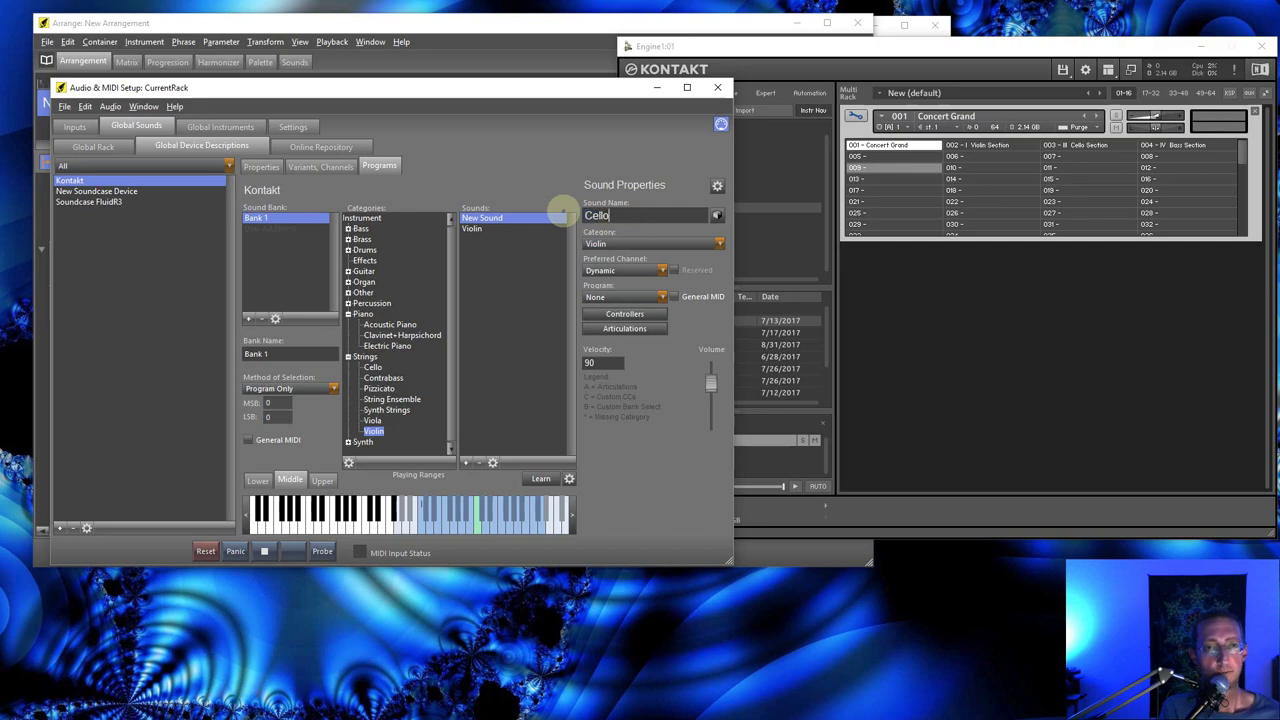
click(601, 242)
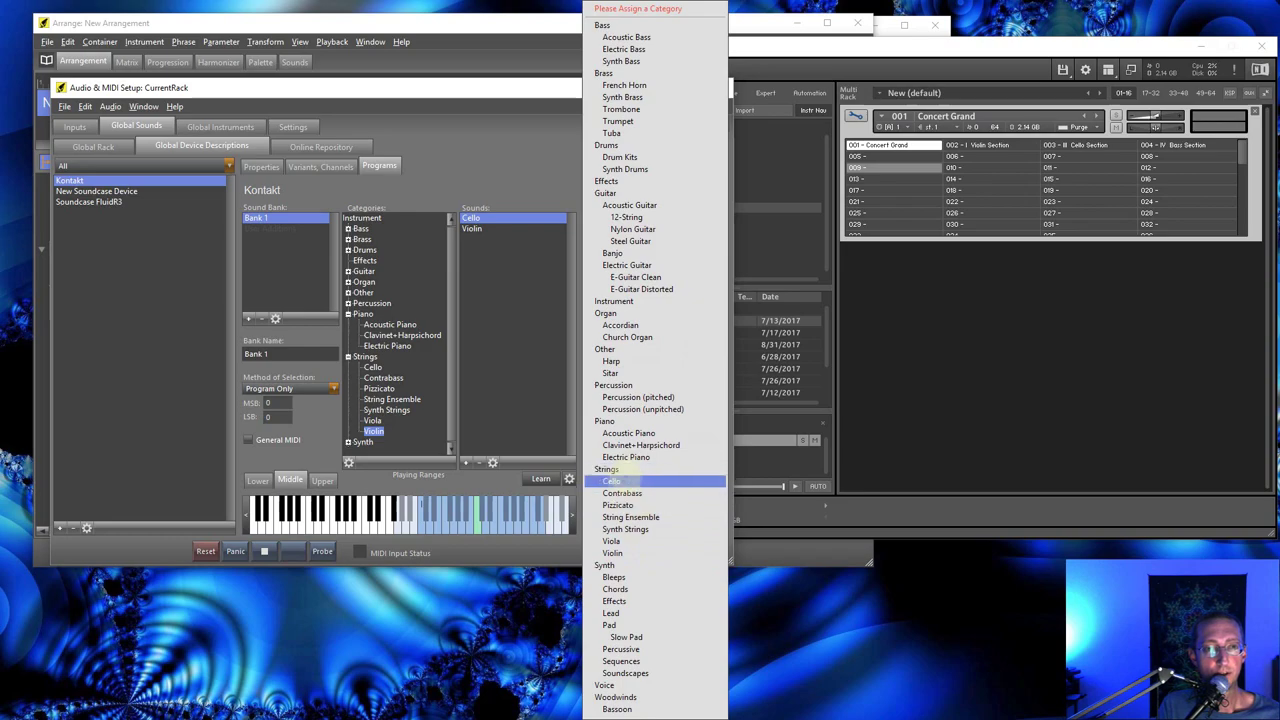
click(612, 481)
click(620, 293)
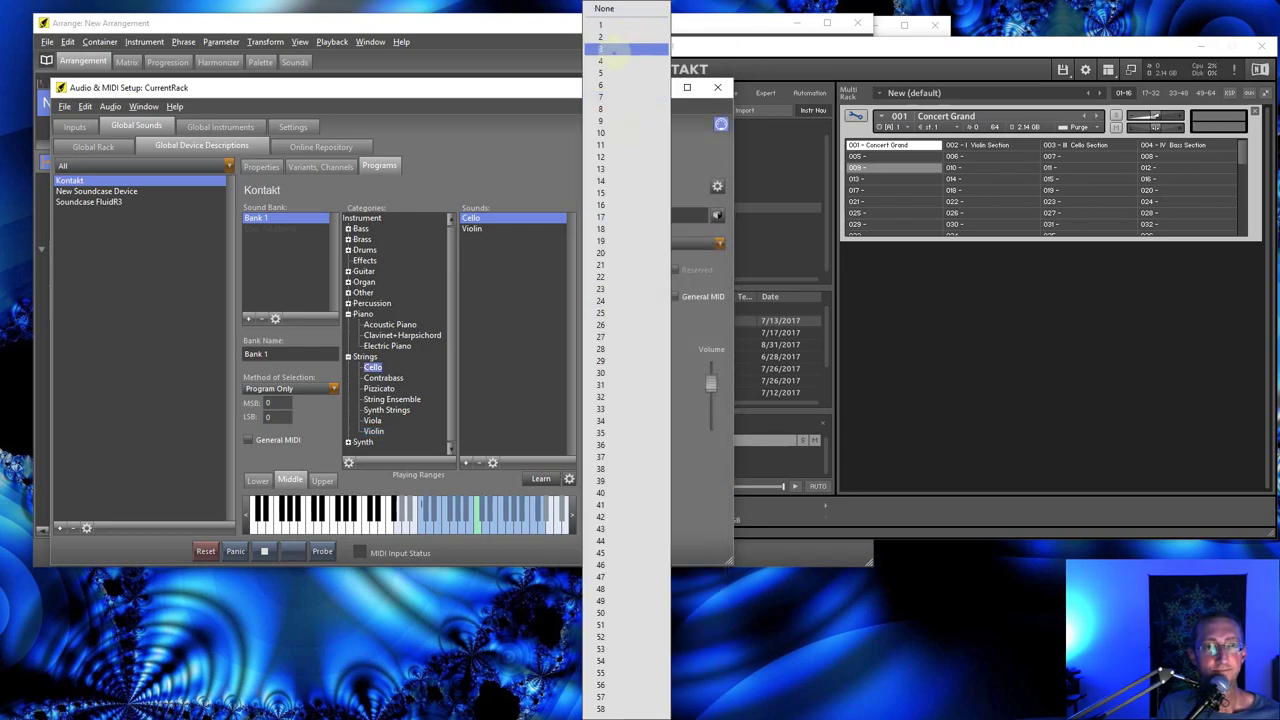
click(614, 52)
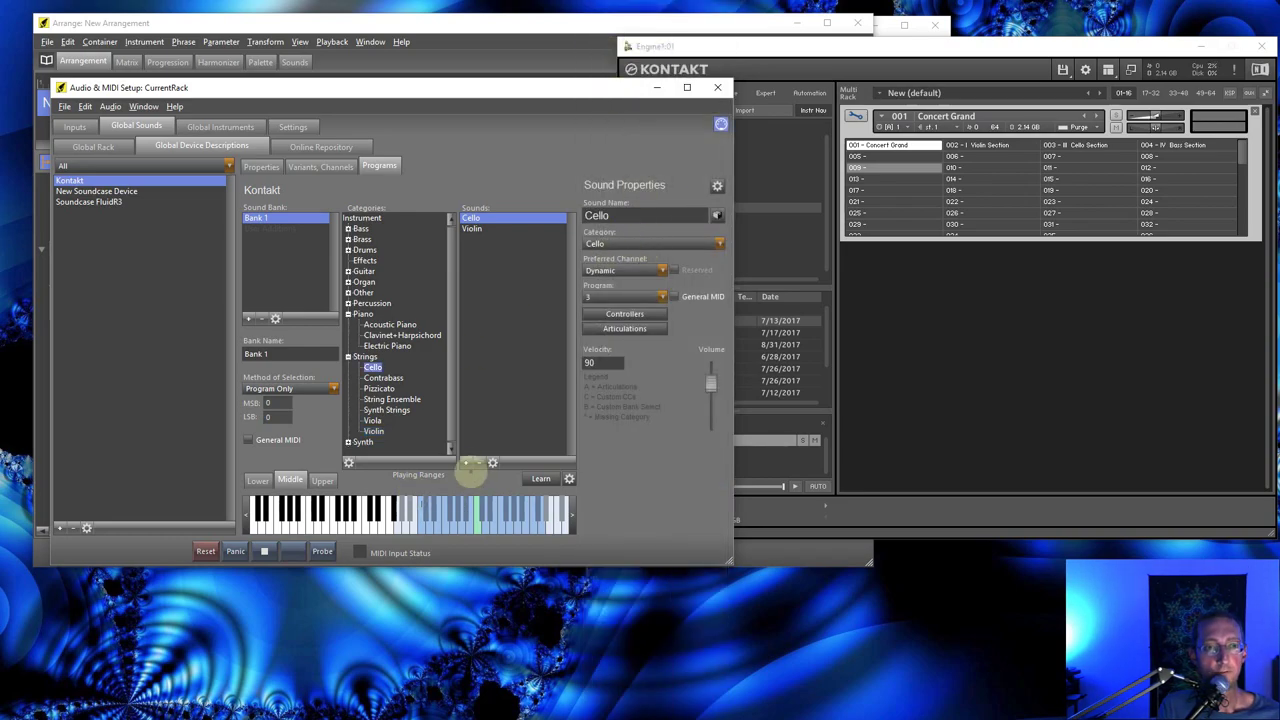
Step: Add a Bass sound filed as Acoustic Bass on program 4
click(465, 462)
click(658, 219)
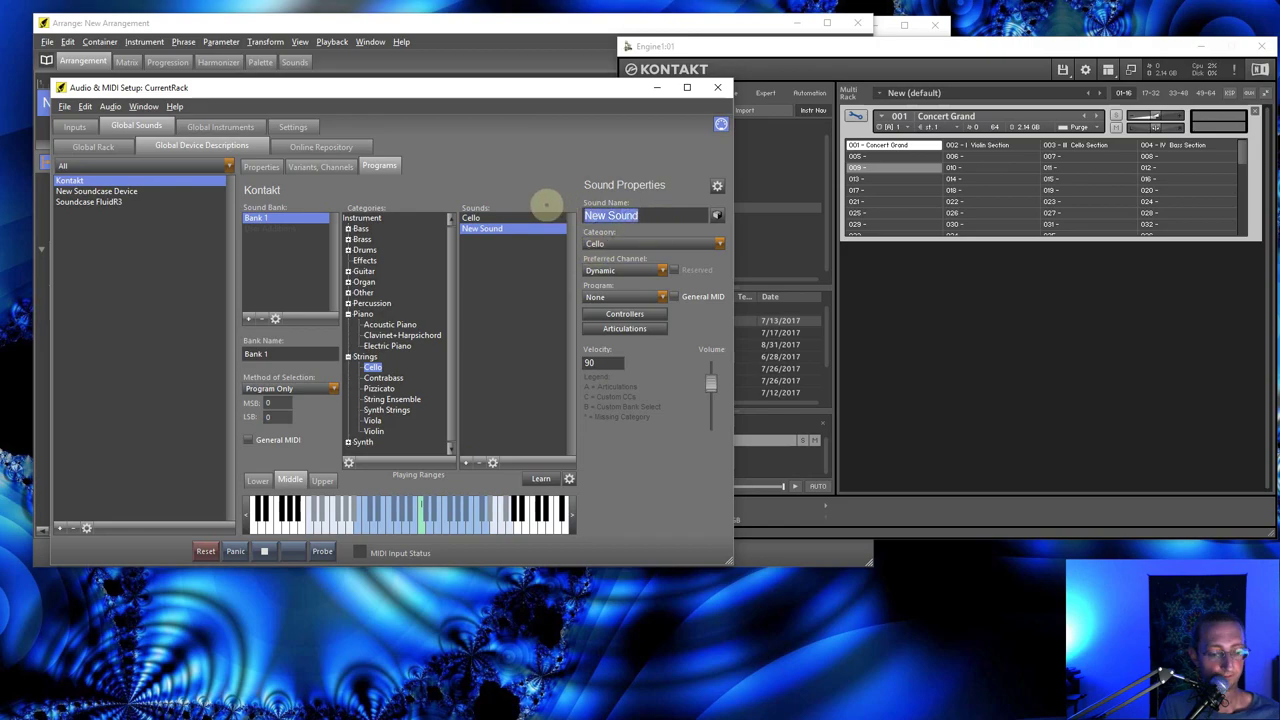
click(592, 242)
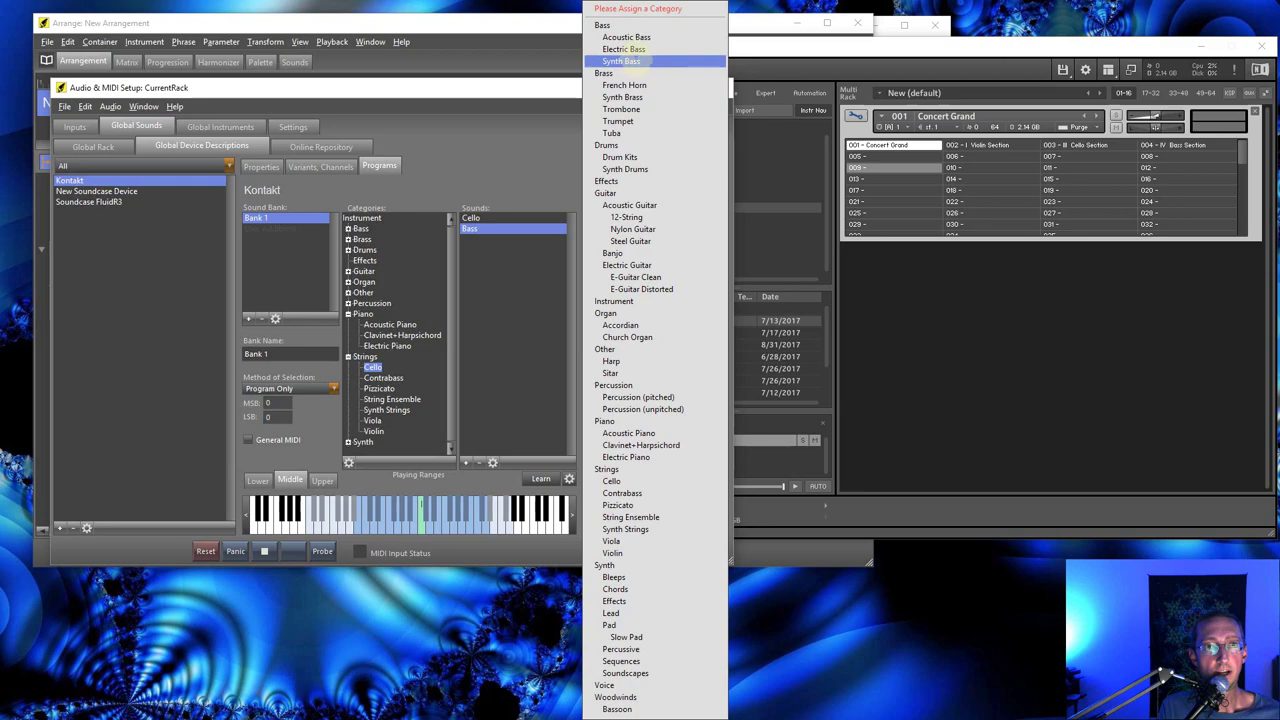
click(626, 37)
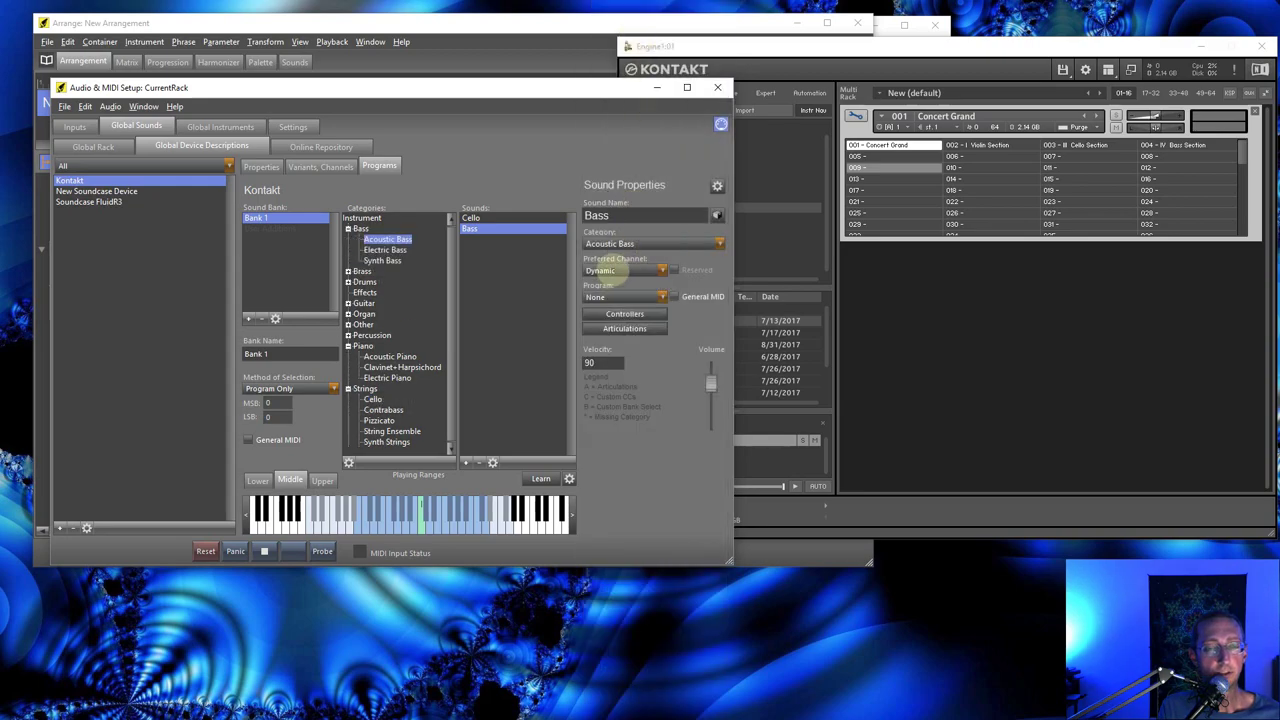
click(615, 297)
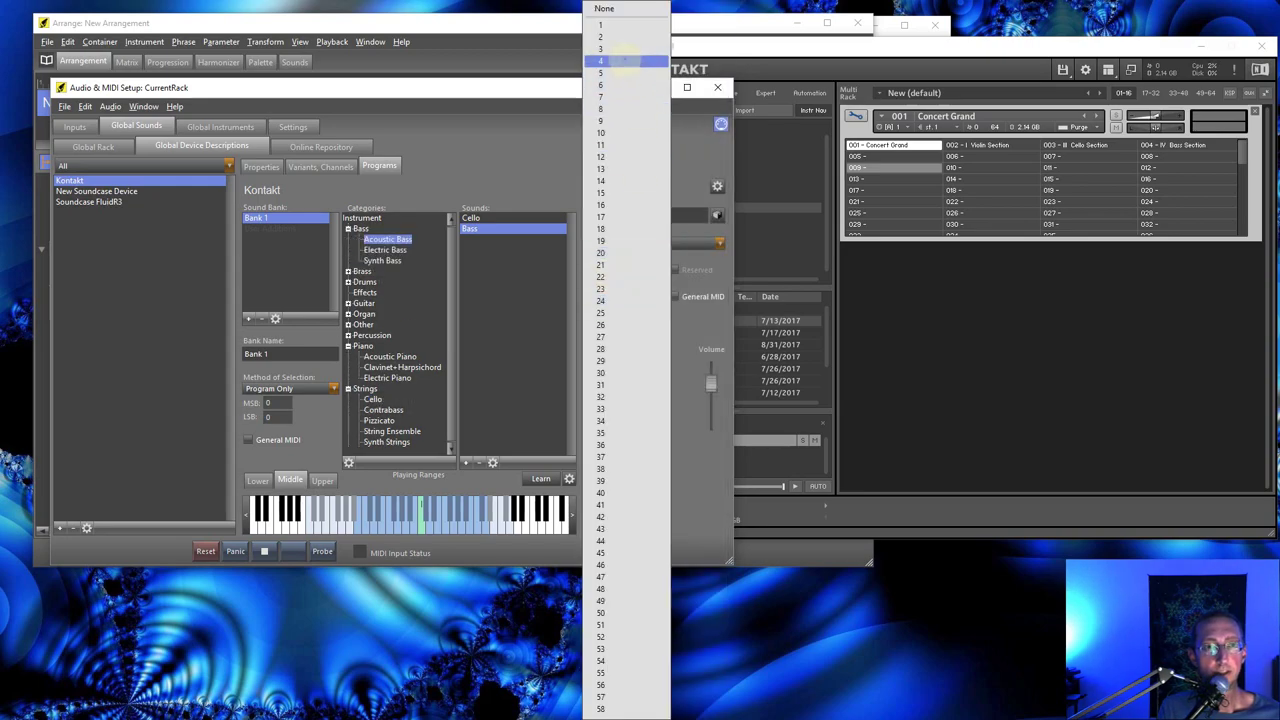
click(624, 61)
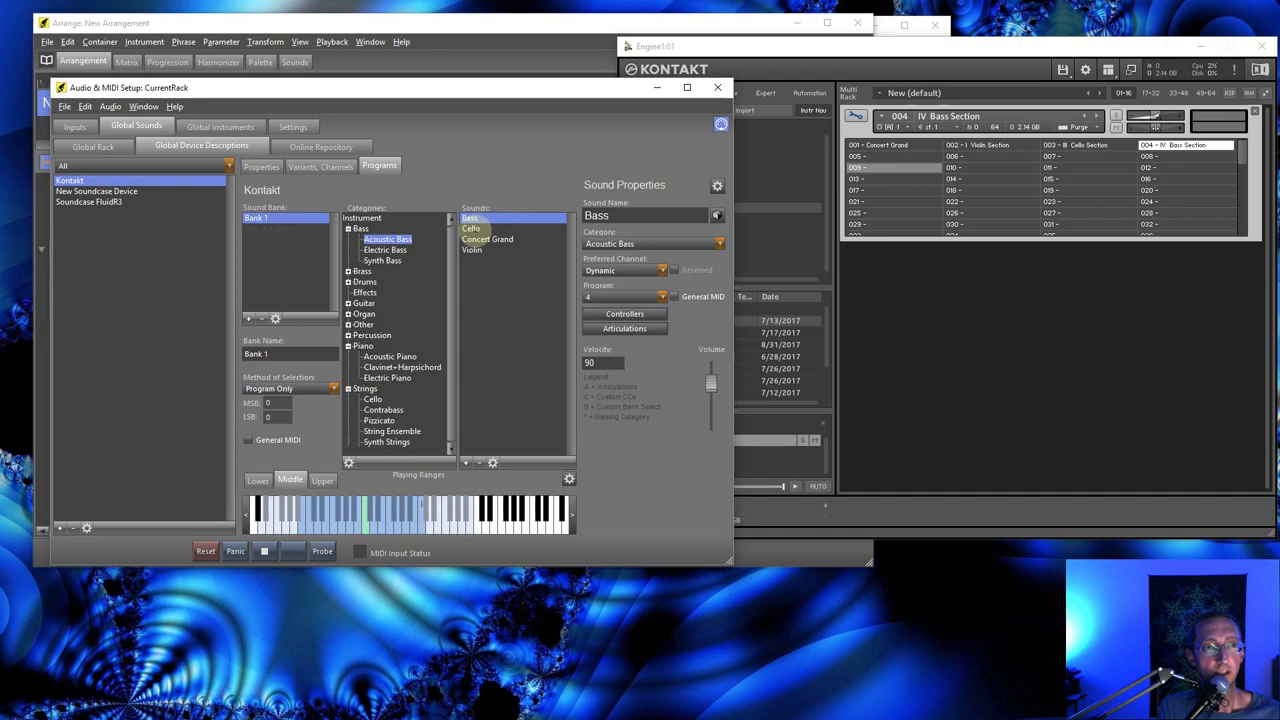
Step: Test that Cello, Concert Grand, Violin and Bass each switch Kontakt's program
click(470, 229)
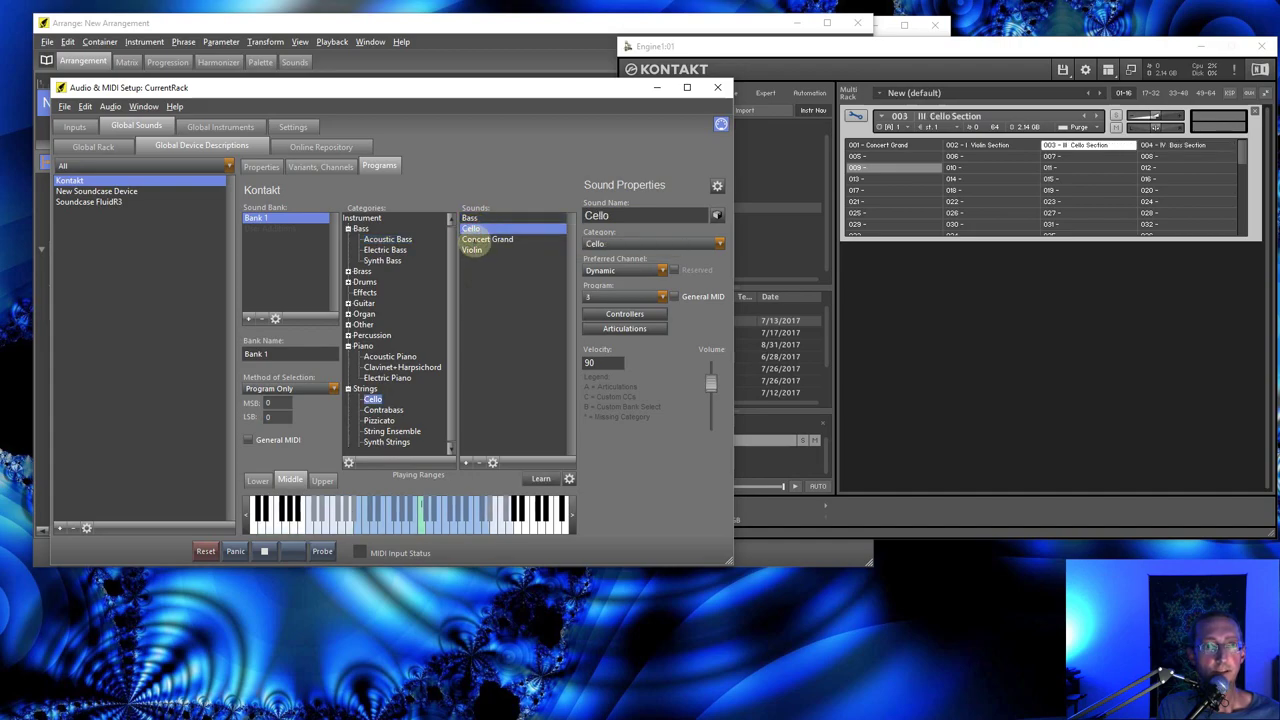
click(474, 239)
click(472, 250)
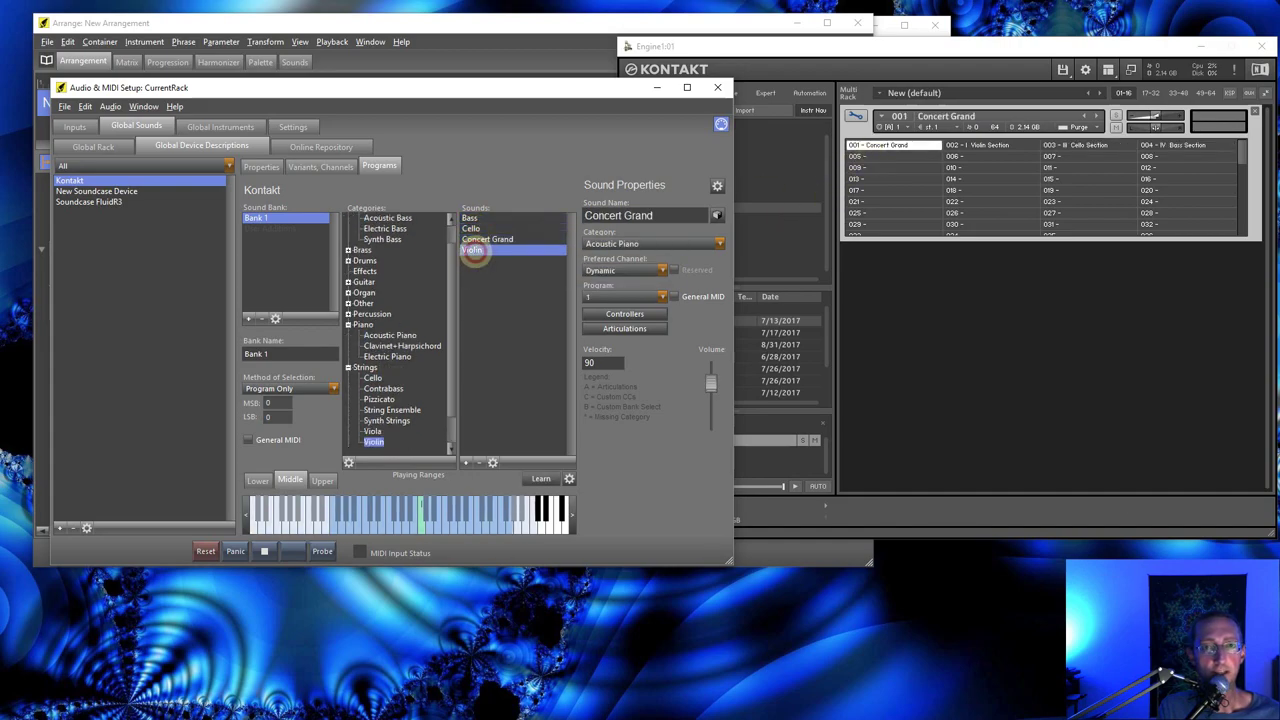
click(474, 239)
click(470, 229)
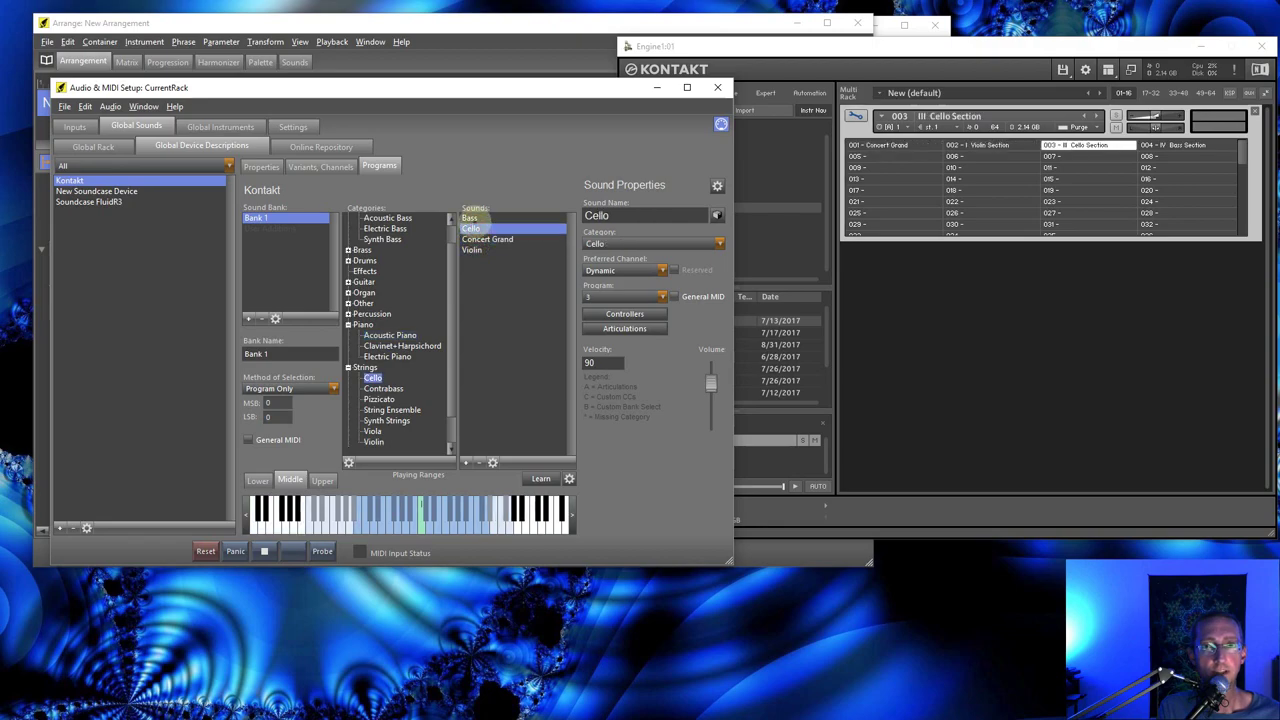
click(470, 218)
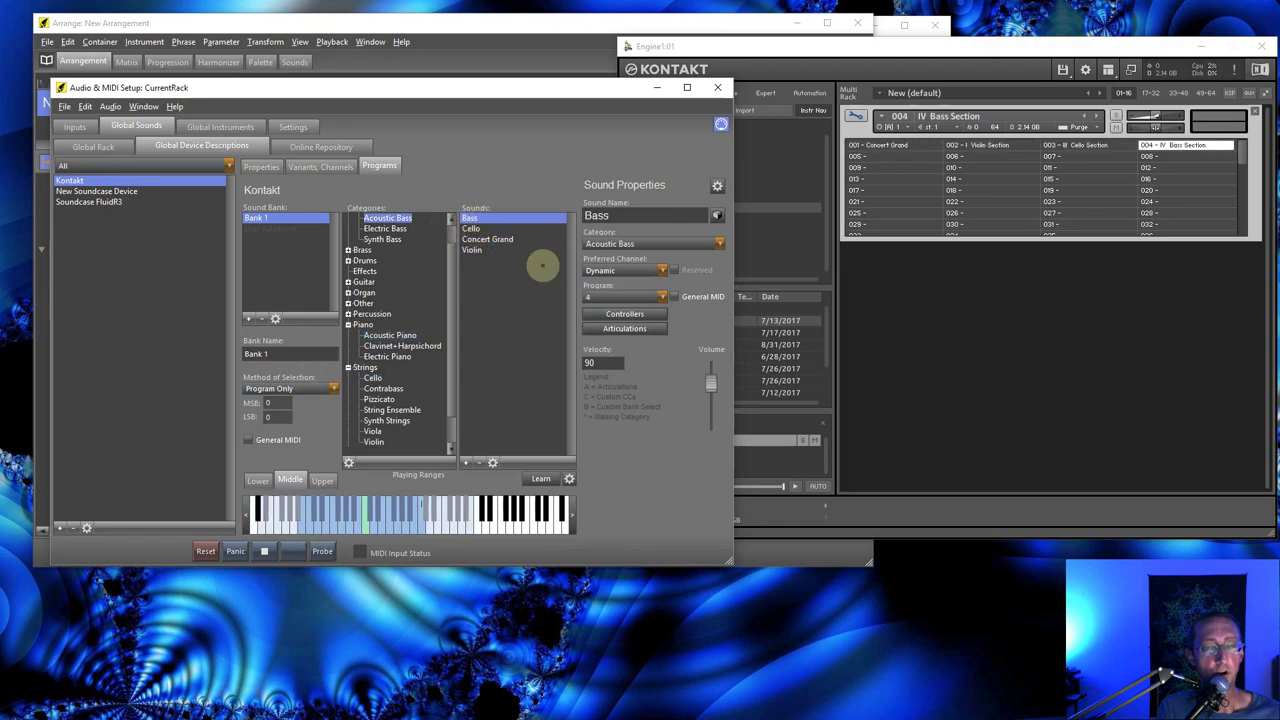
Step: Save the audio and MIDI setup and assign the Kontakt sound to the piano track
click(717, 87)
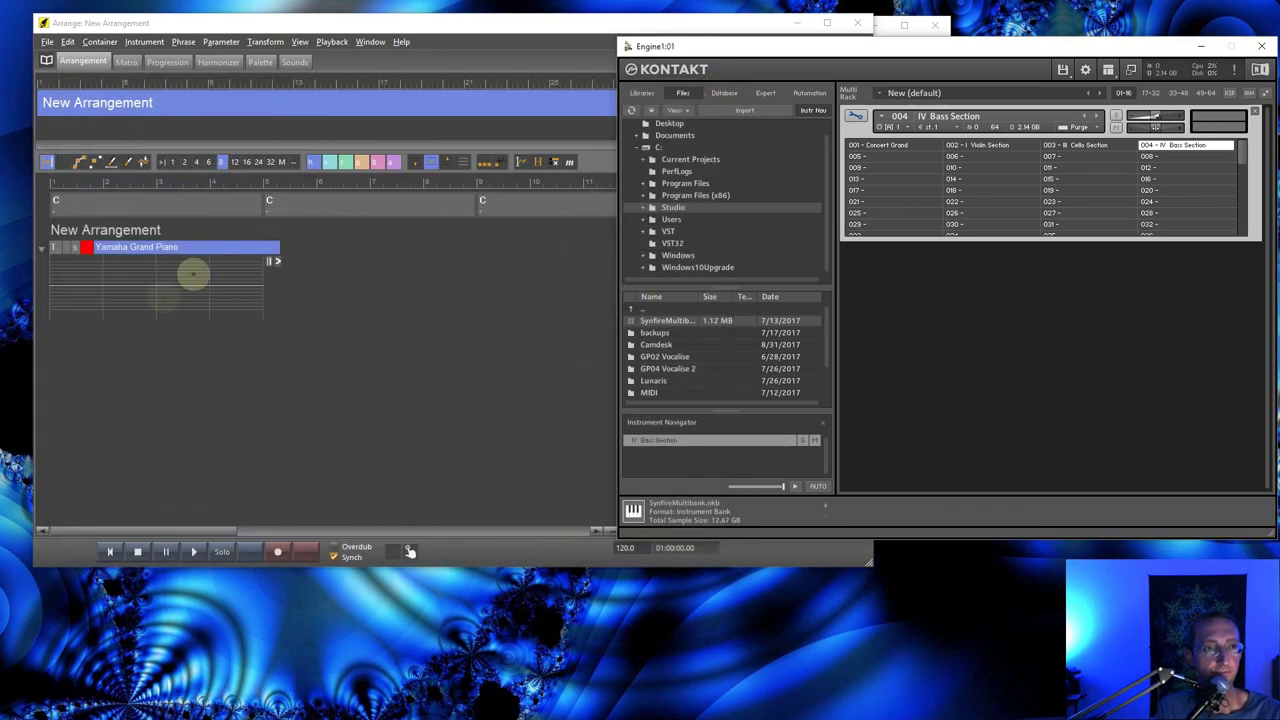
click(140, 250)
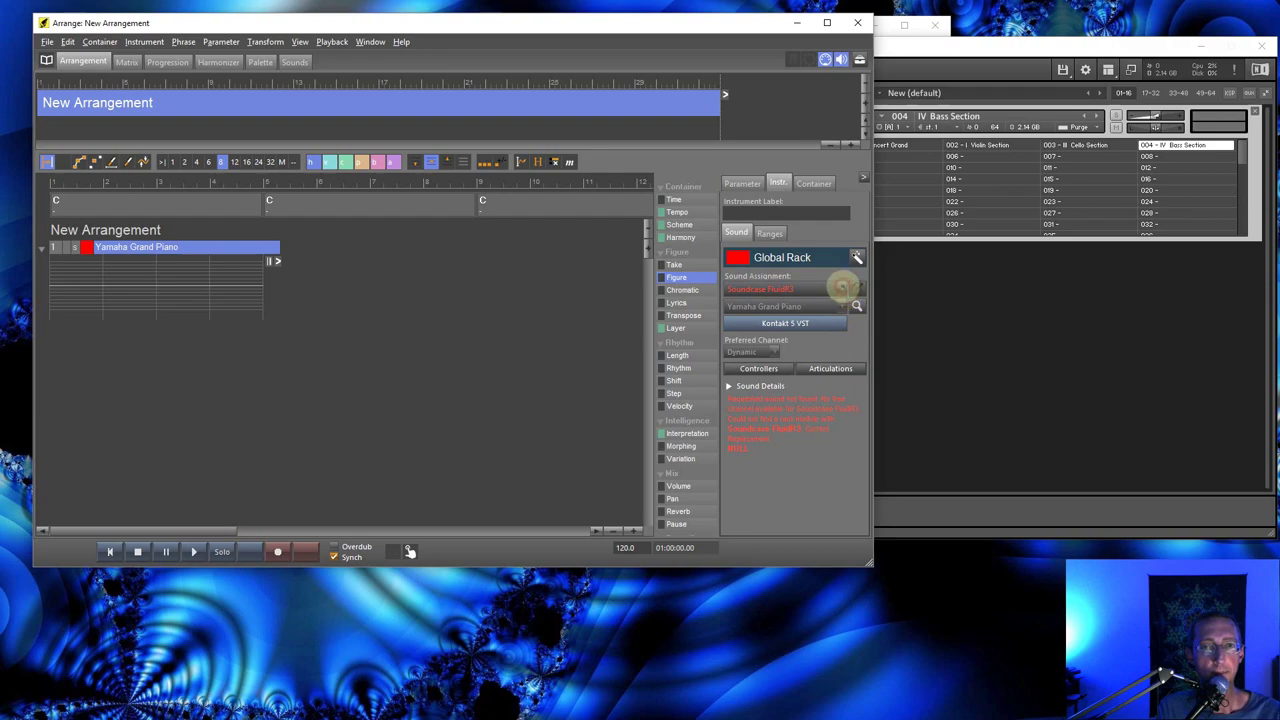
click(843, 287)
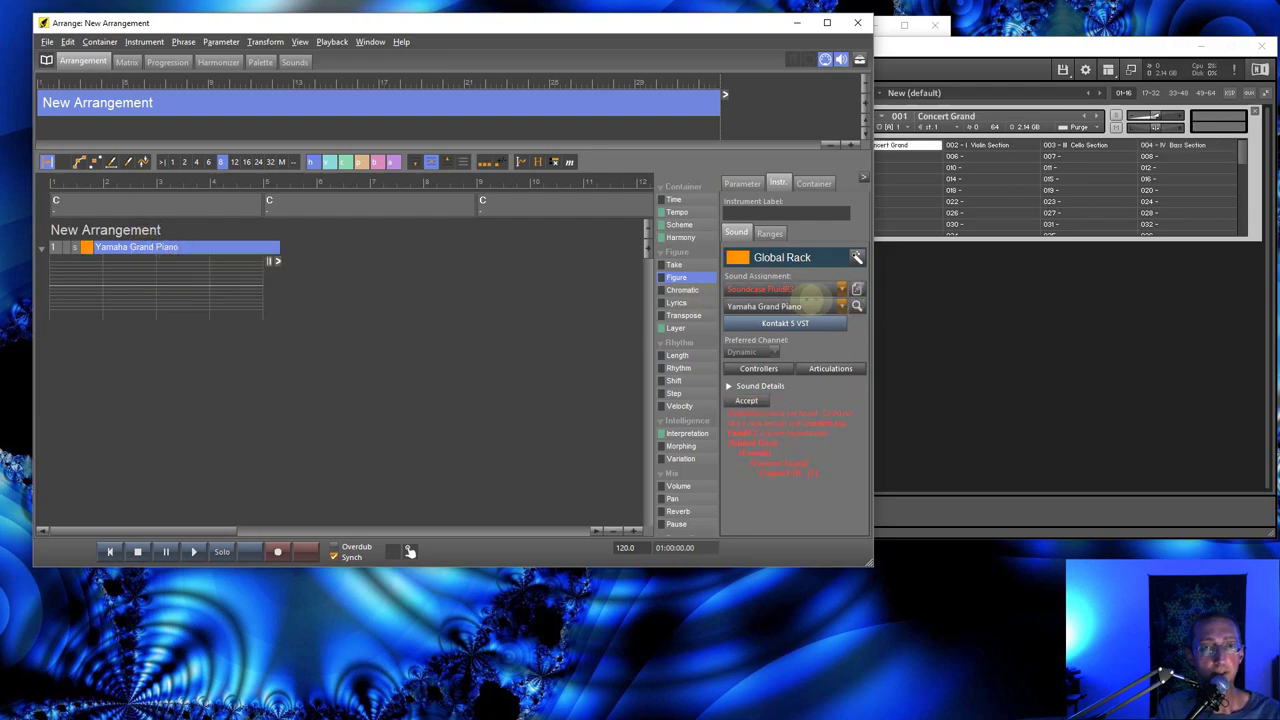
click(842, 288)
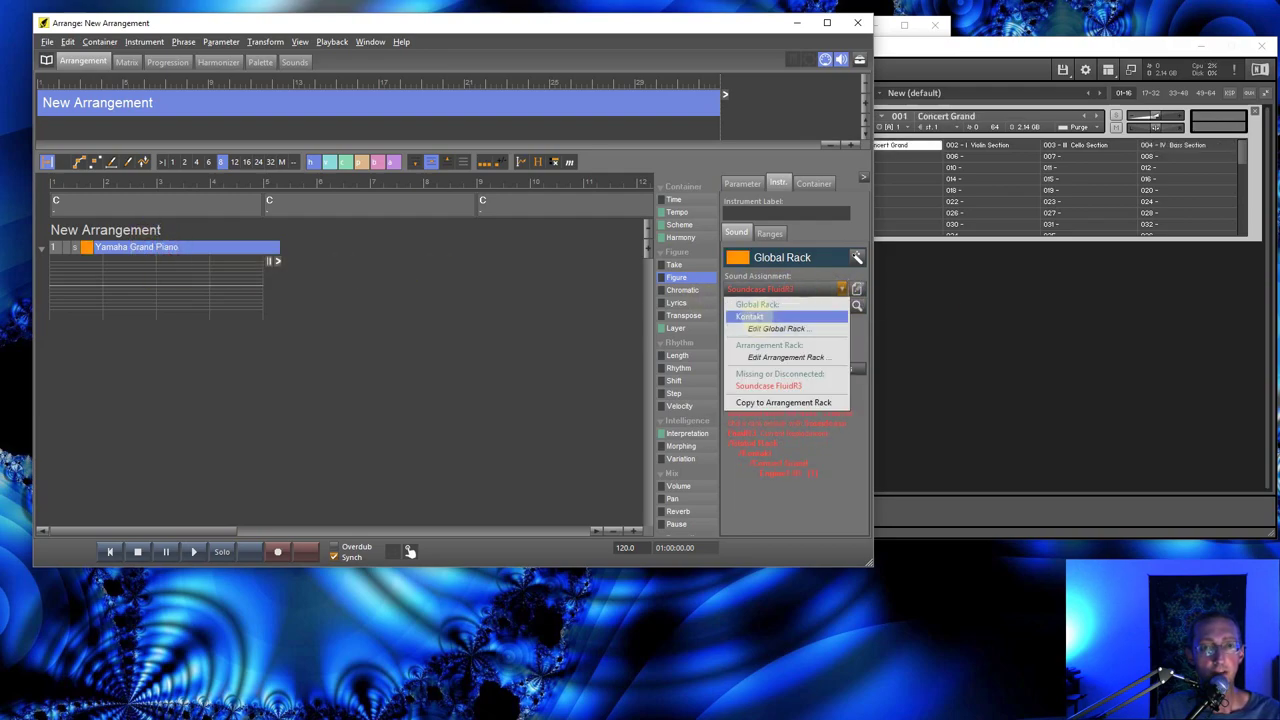
click(752, 316)
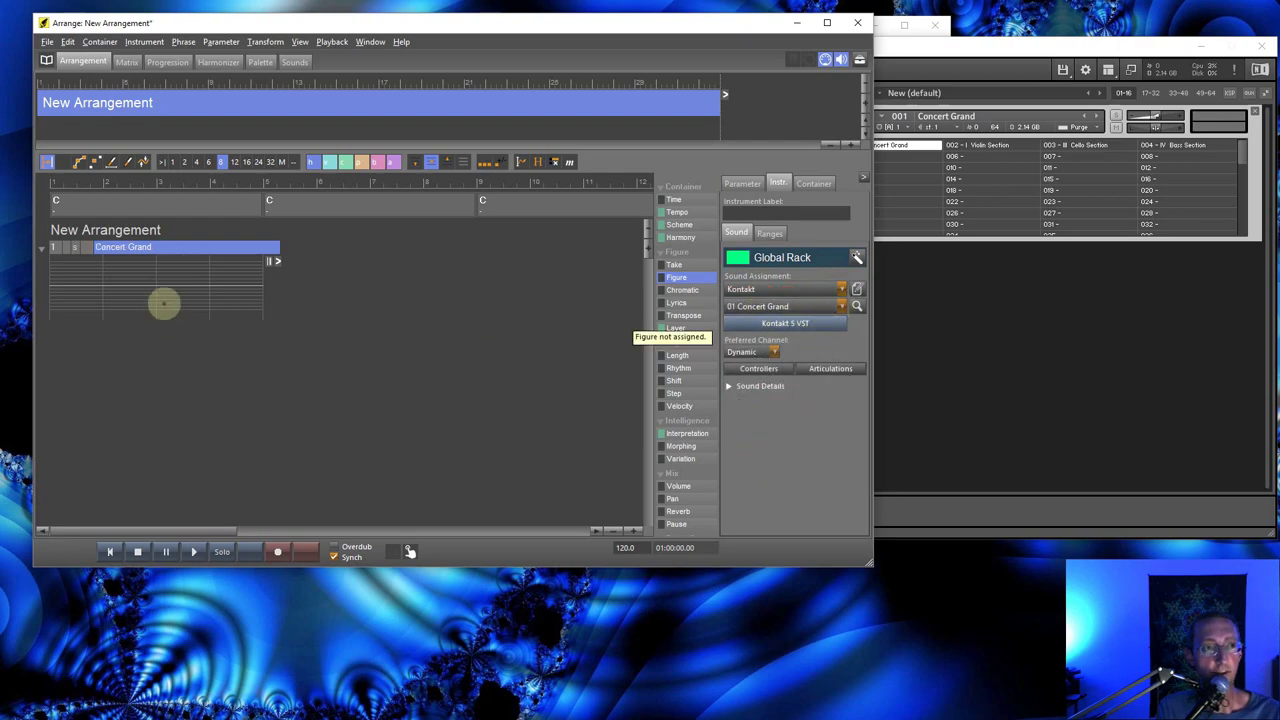
Step: Paint a wavy freehand melody figure into the track's first bars
click(124, 160)
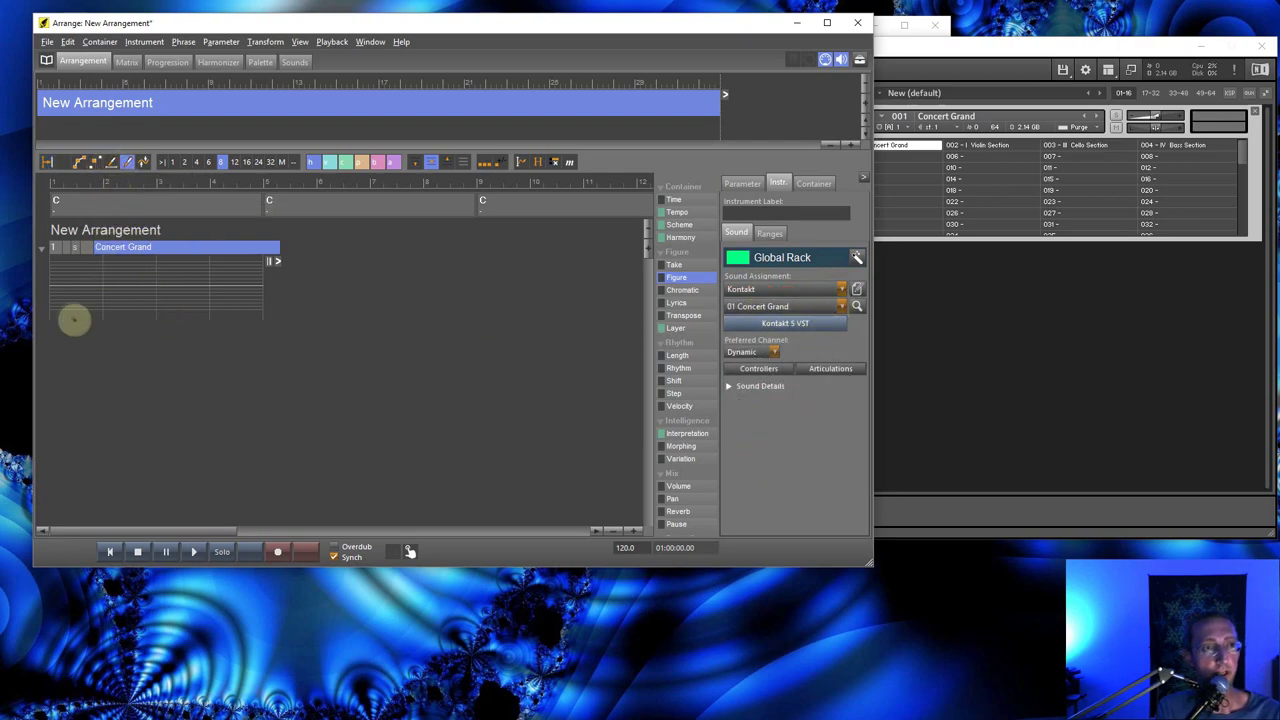
mouse_move(52, 292)
mouse_down()
mouse_move(123, 262)
mouse_move(225, 280)
mouse_up()
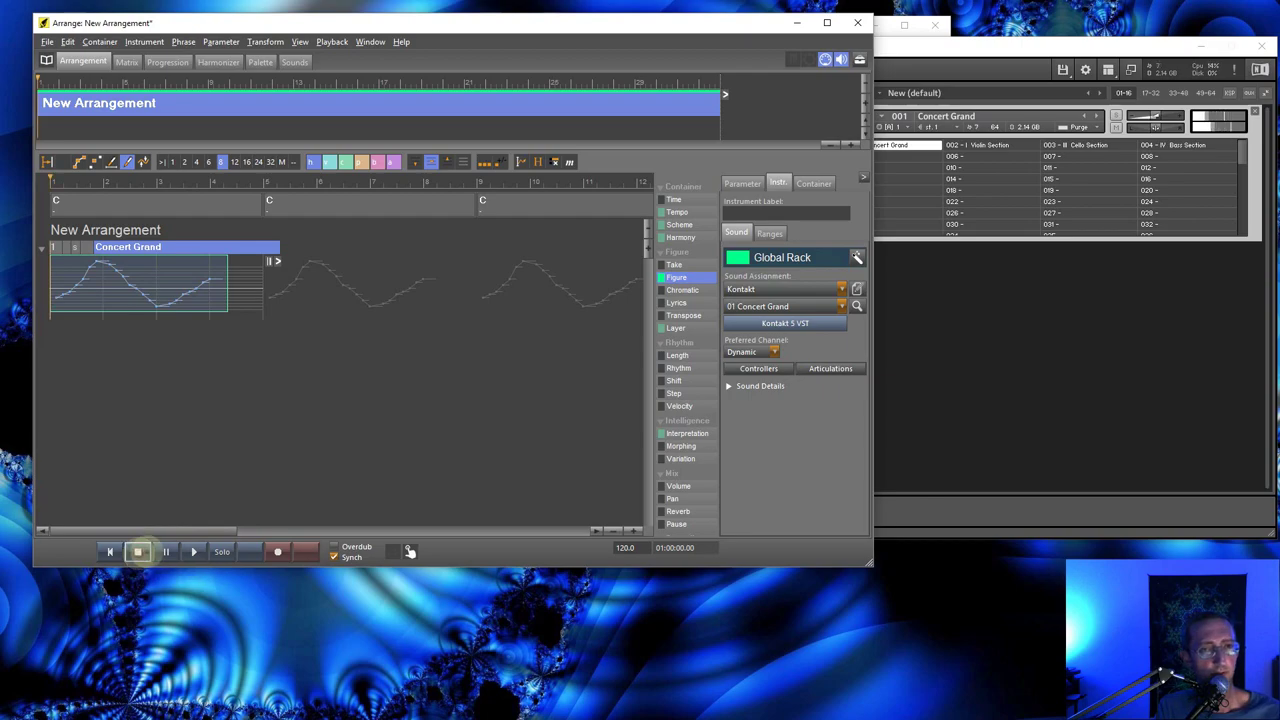
click(790, 306)
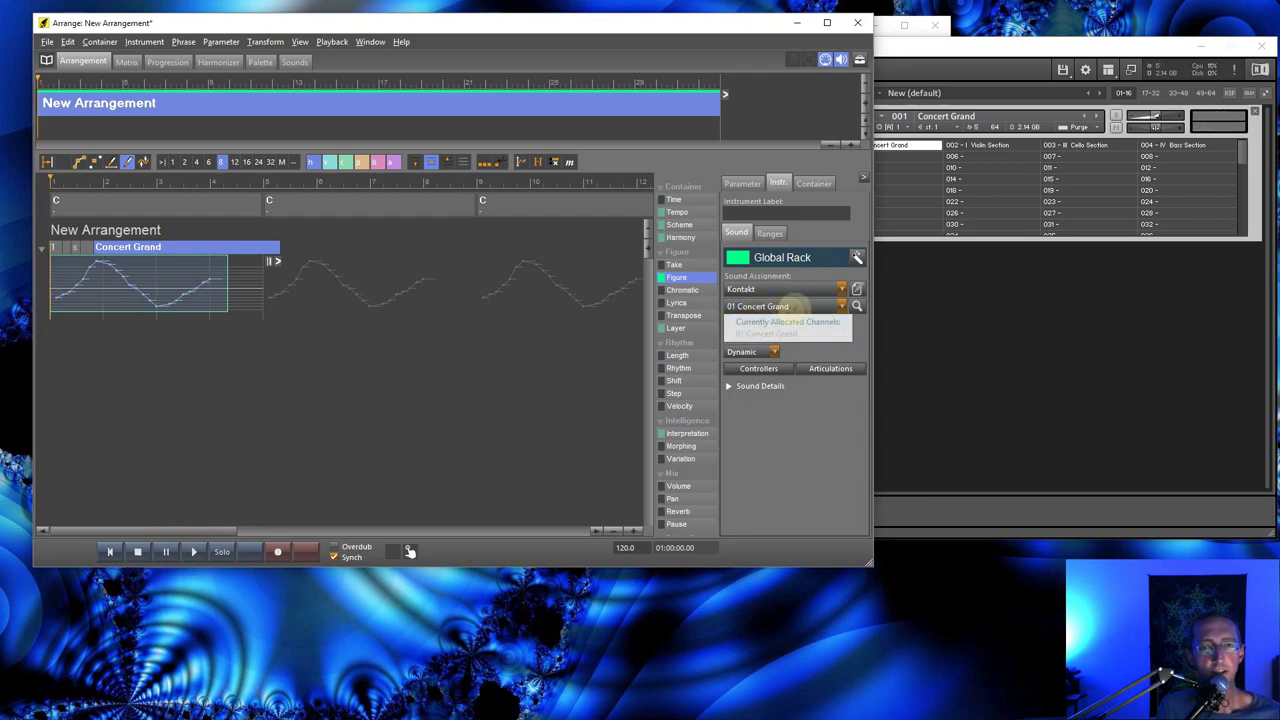
click(787, 322)
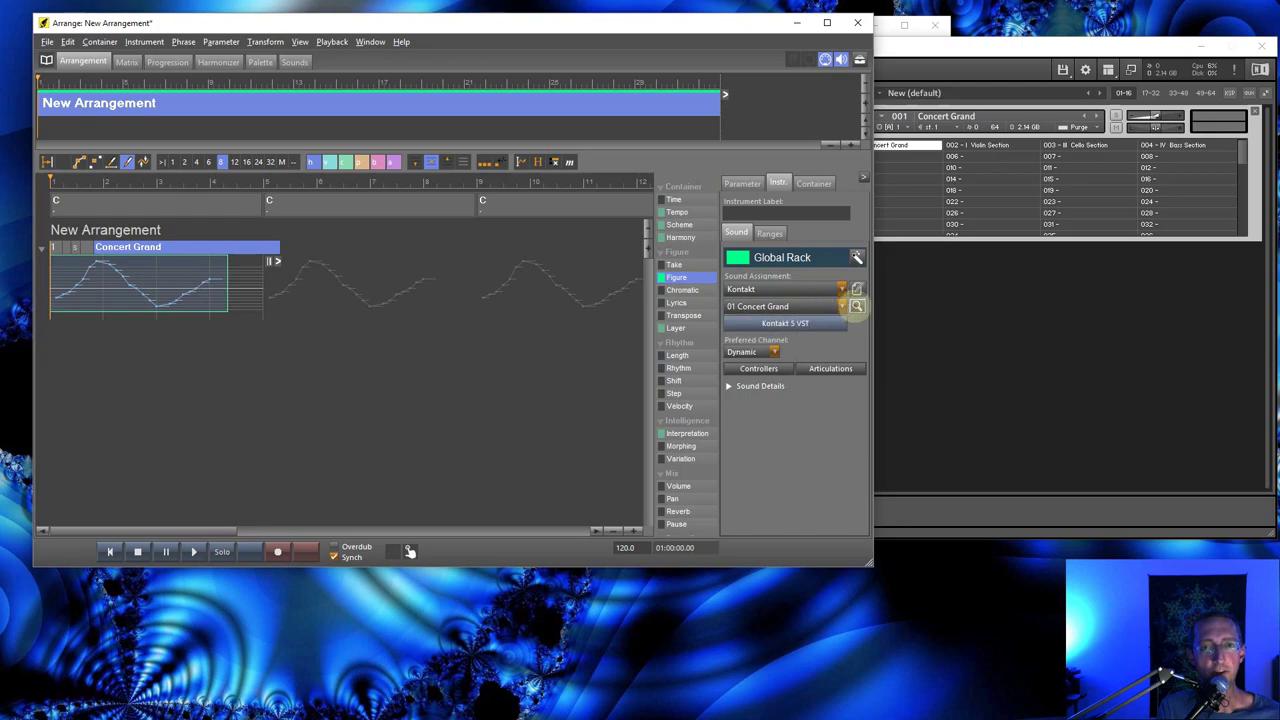
Step: Switch the track's sound to Bass via Find Sound and play it back
click(857, 305)
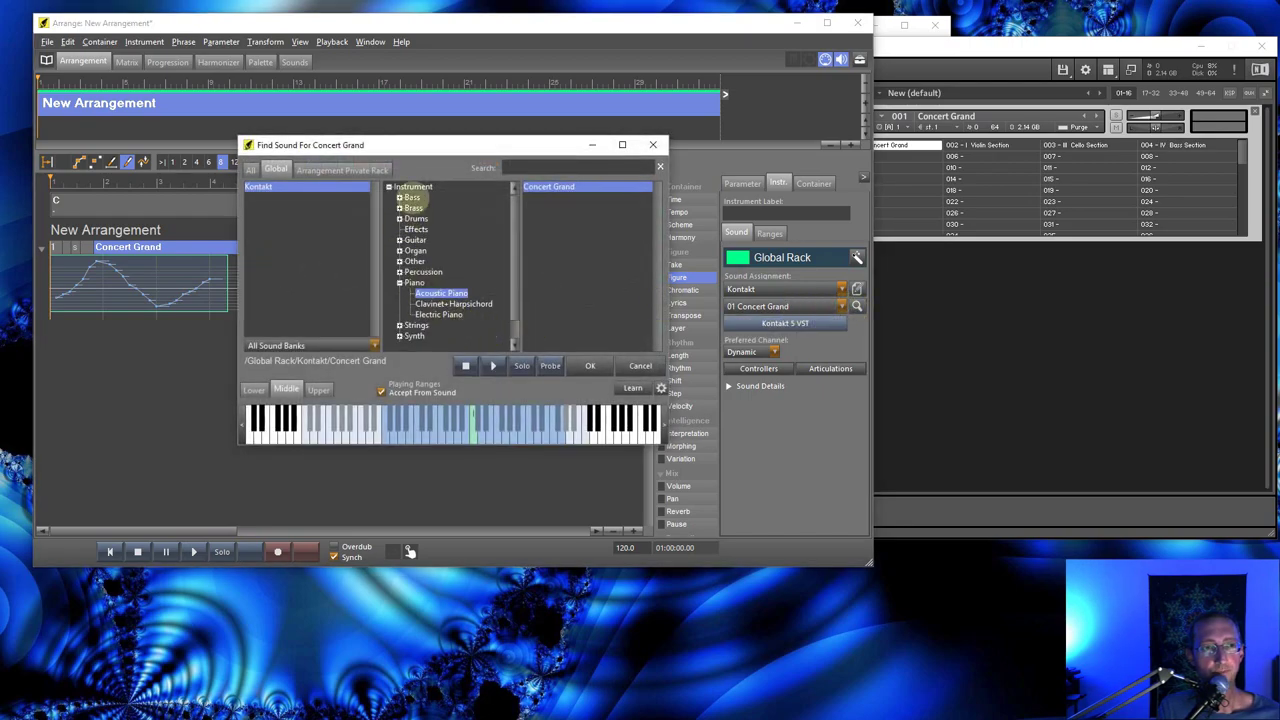
click(412, 187)
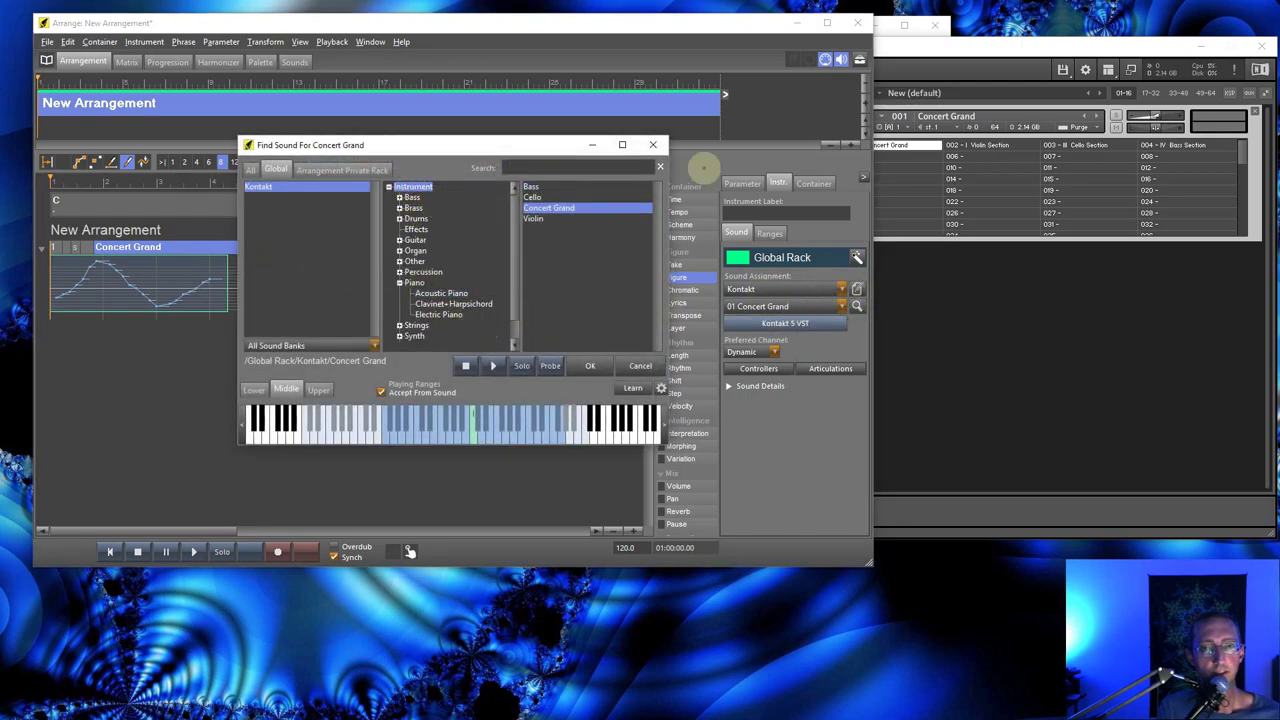
double_click(530, 187)
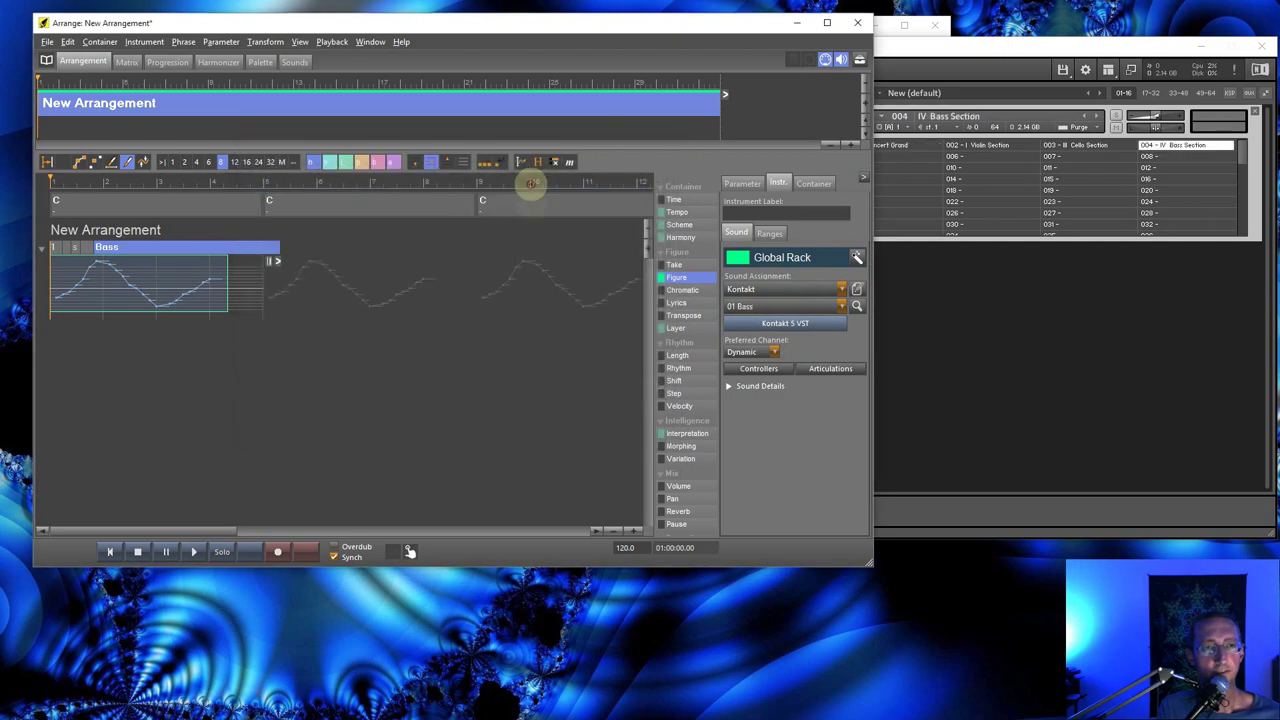
key(space)
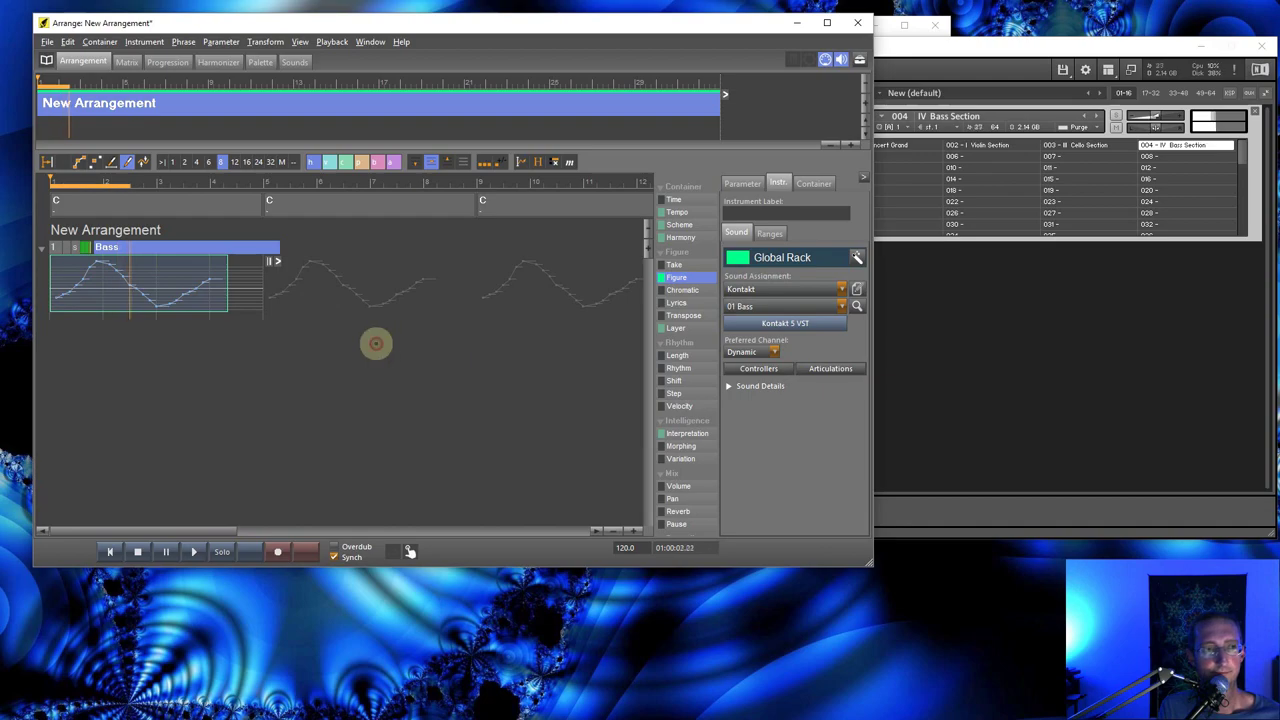
Step: Change the track's sound to Violin in Find Sound
click(857, 306)
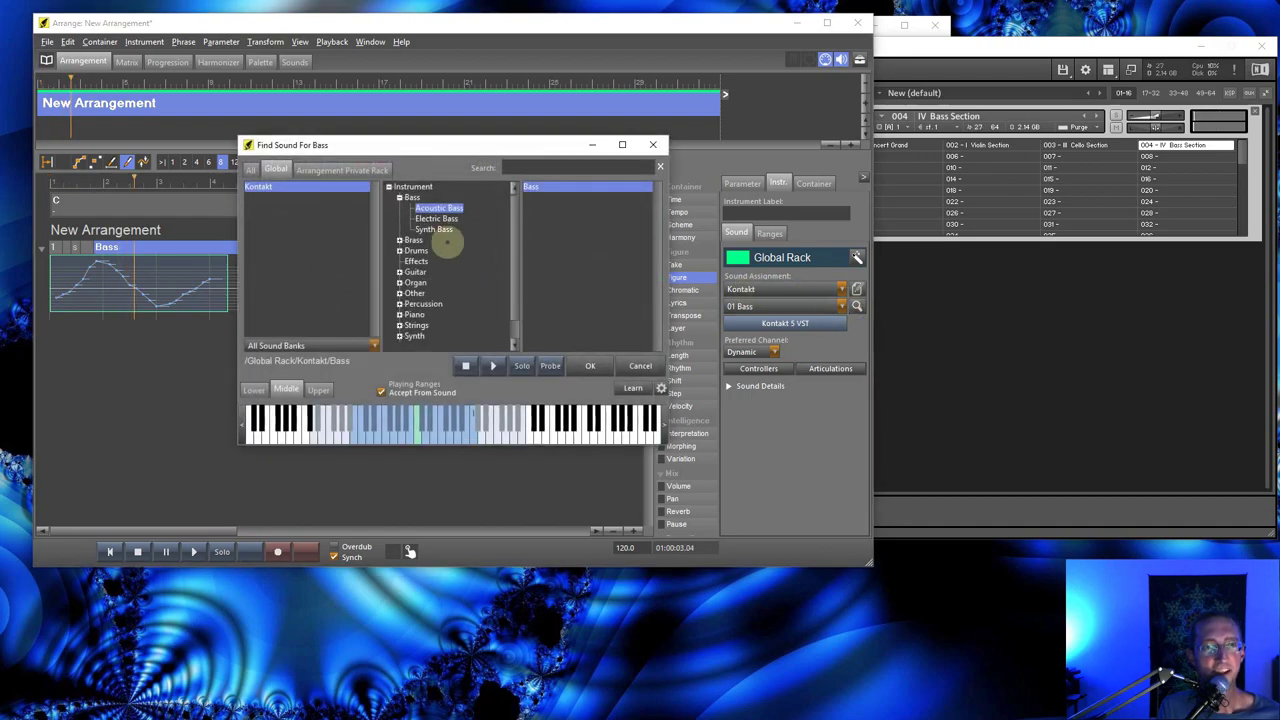
click(410, 187)
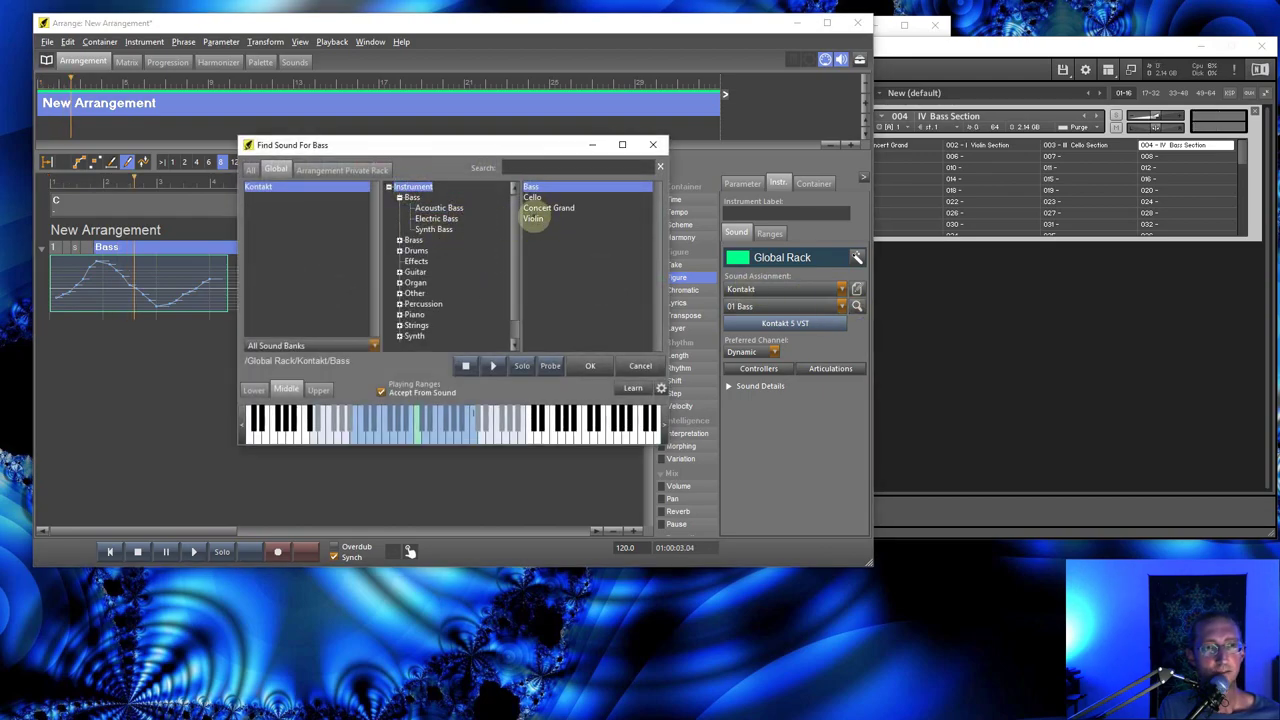
double_click(533, 218)
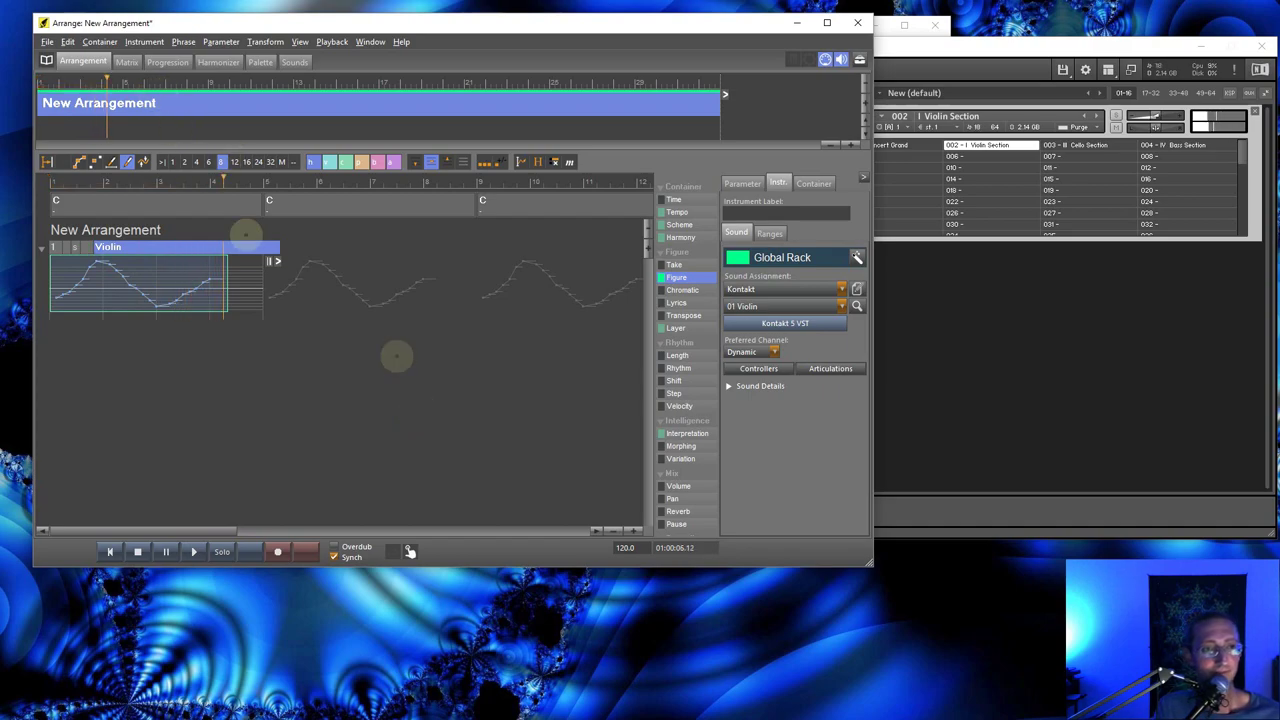
click(860, 60)
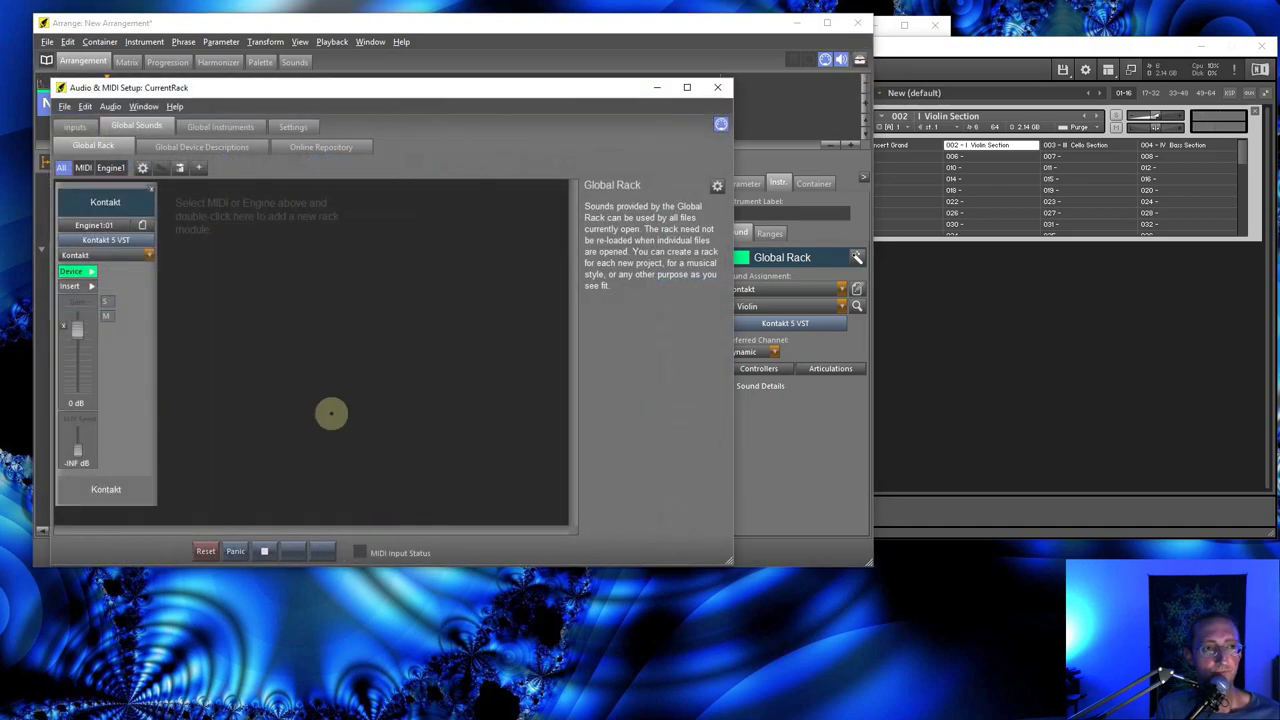
Step: Raise the Kontakt module gain to +5 dB, replay the arrangement, and reopen the rack setup
click(64, 325)
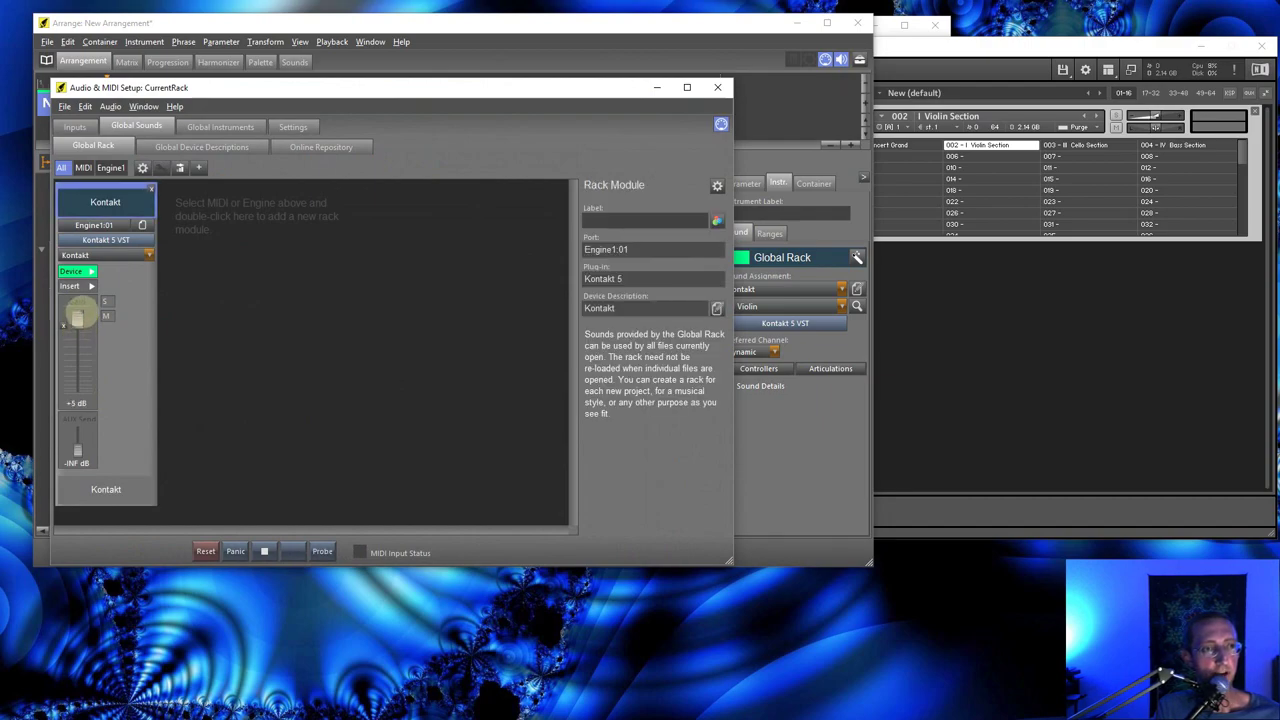
click(718, 88)
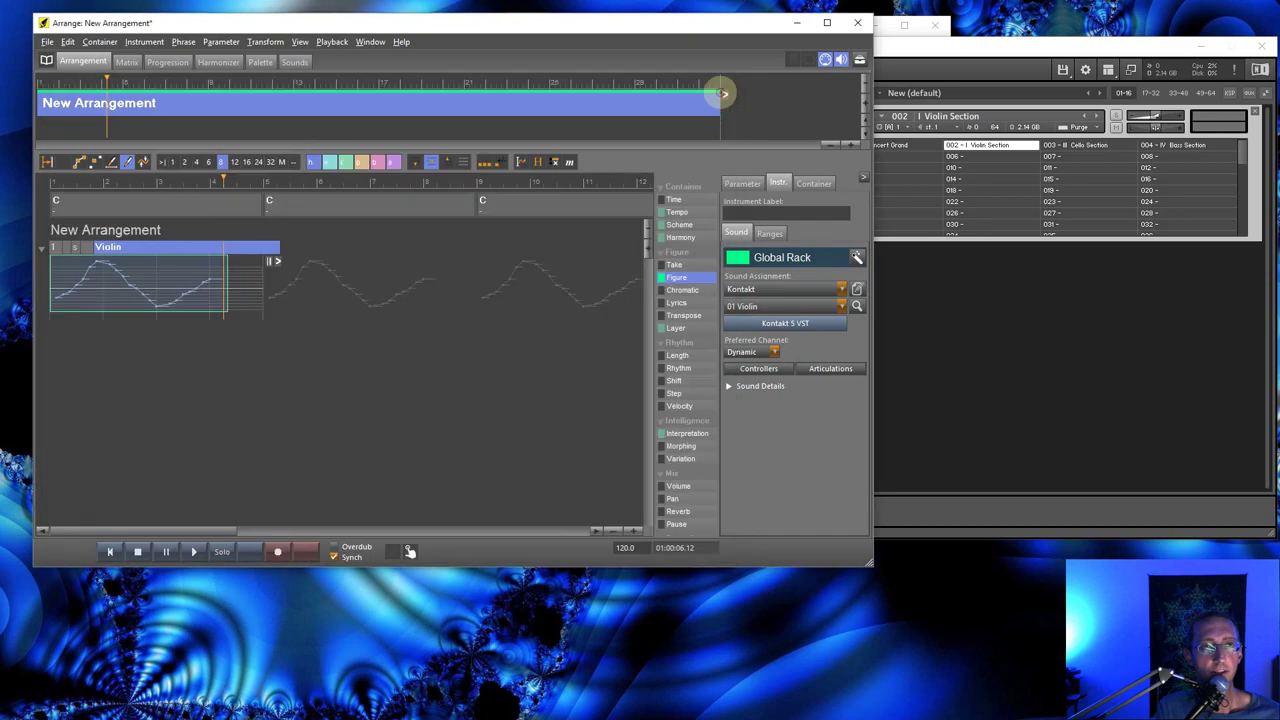
key(space)
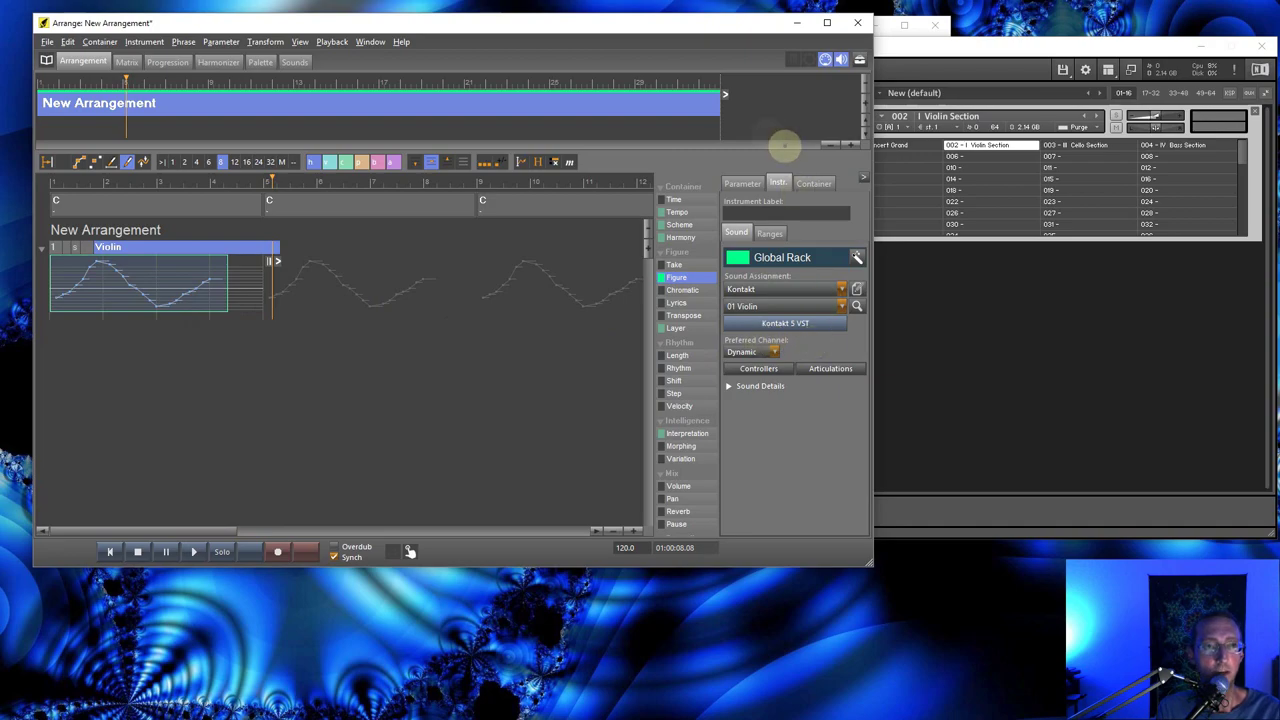
click(859, 59)
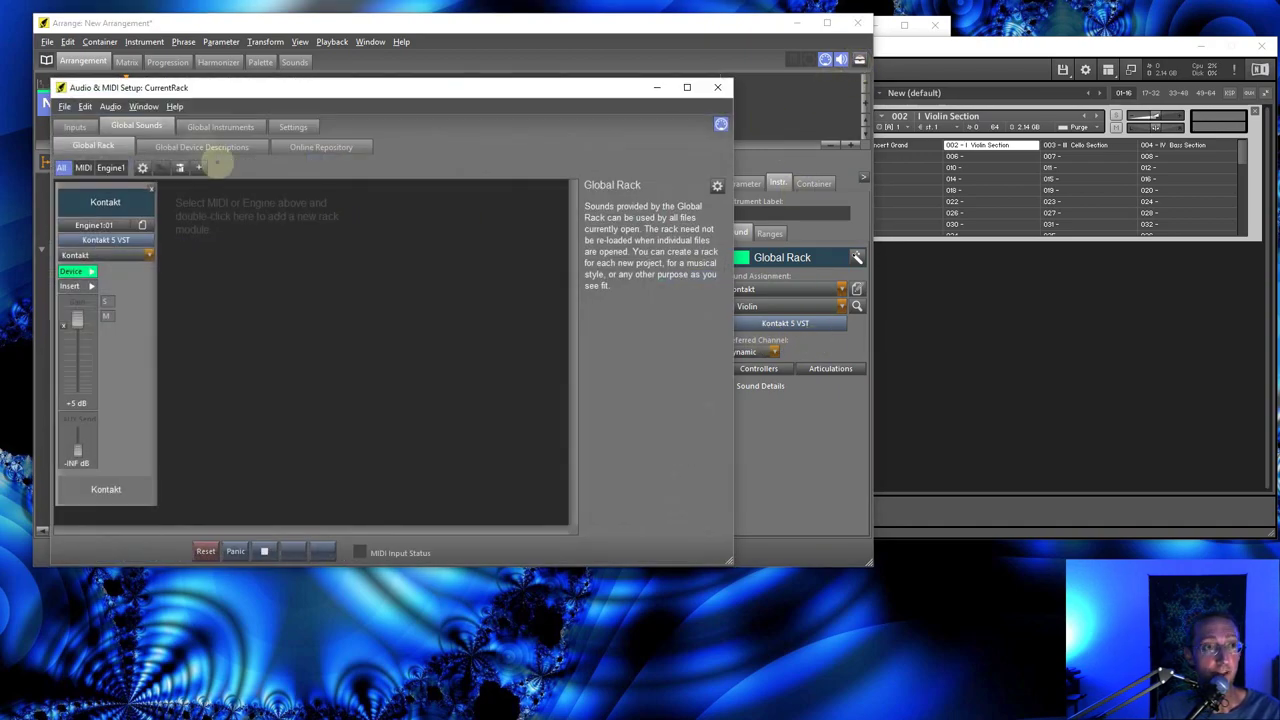
Step: Add a Fixed Channels (Sampler) device description named Diva and review its Variants and Programs tabs
drag(188, 88, 327, 152)
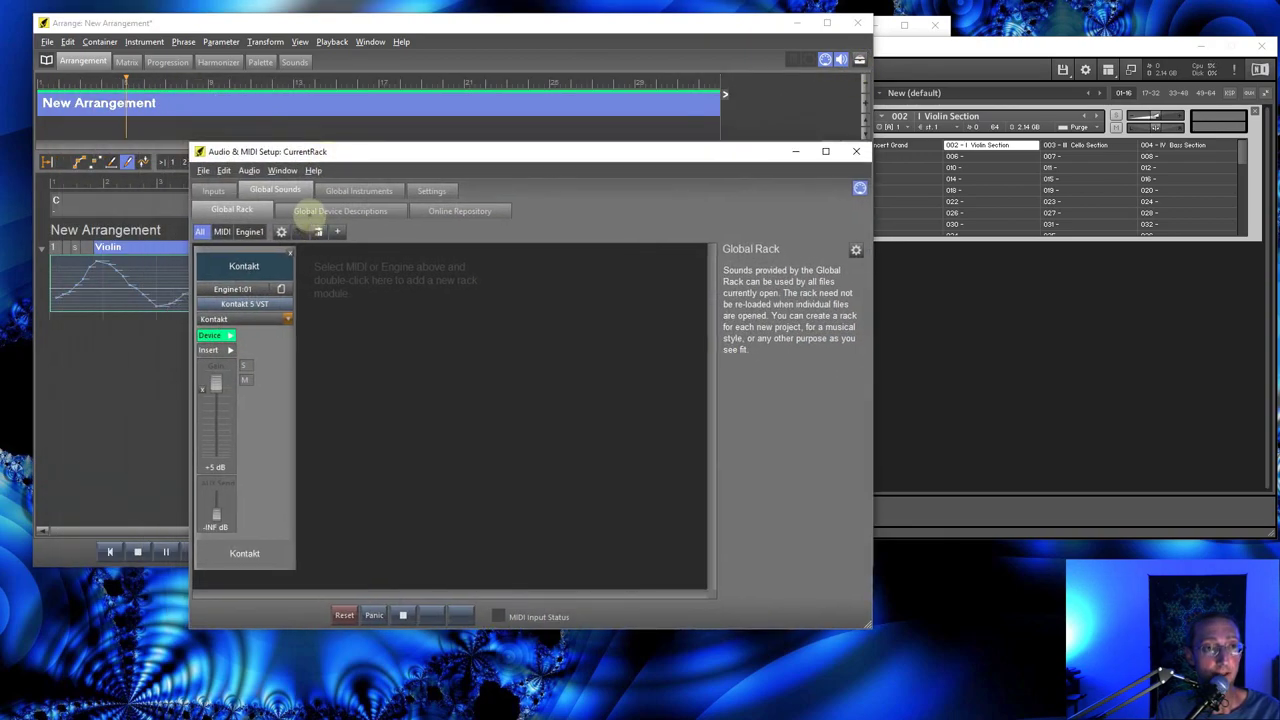
click(316, 211)
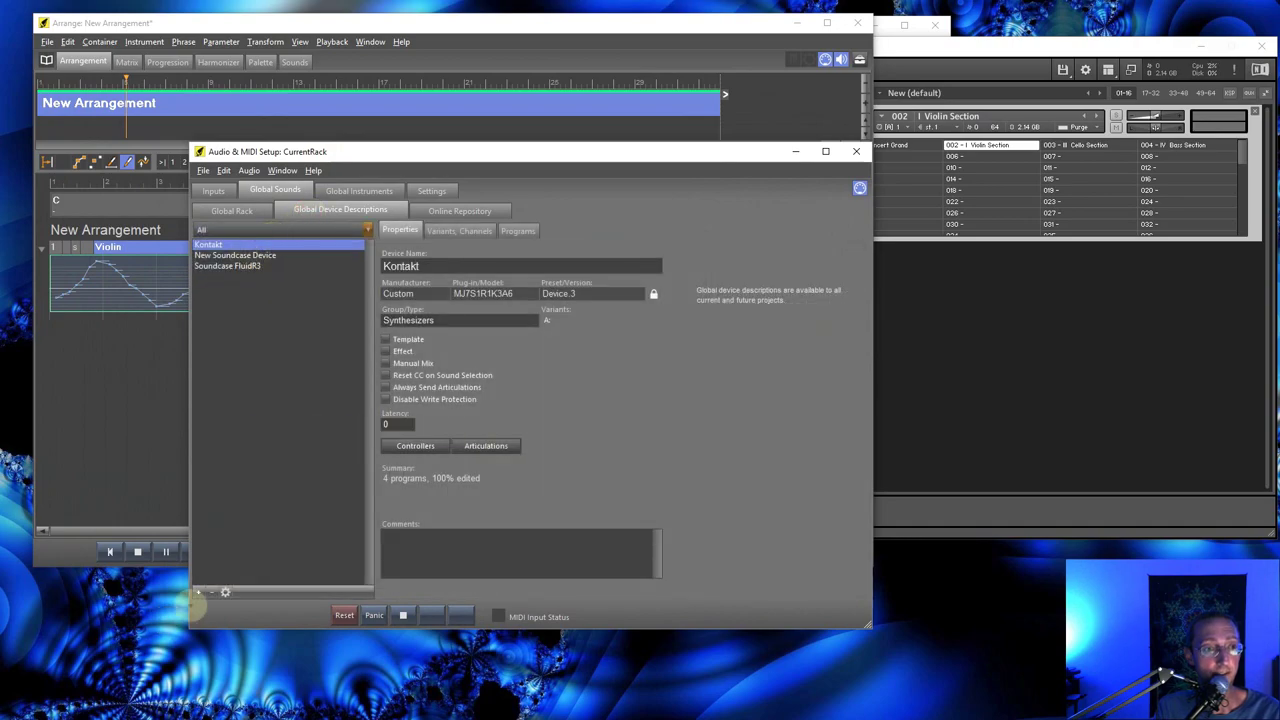
click(199, 592)
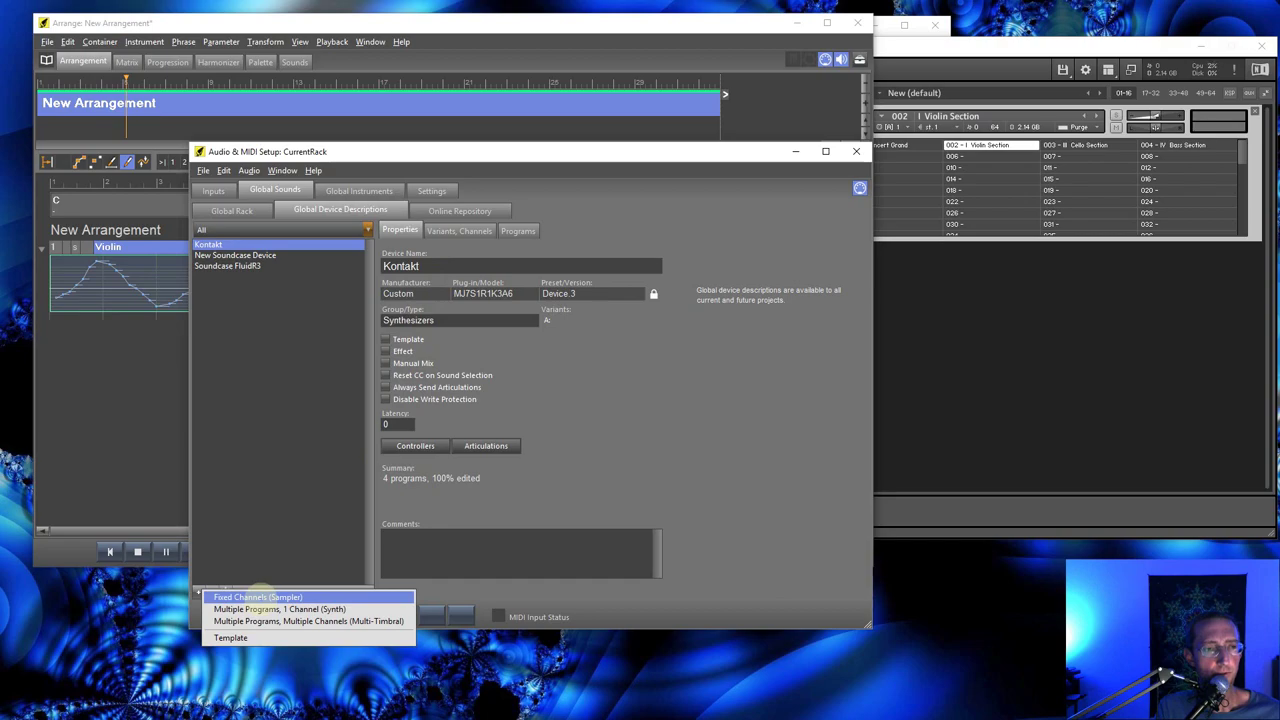
click(258, 597)
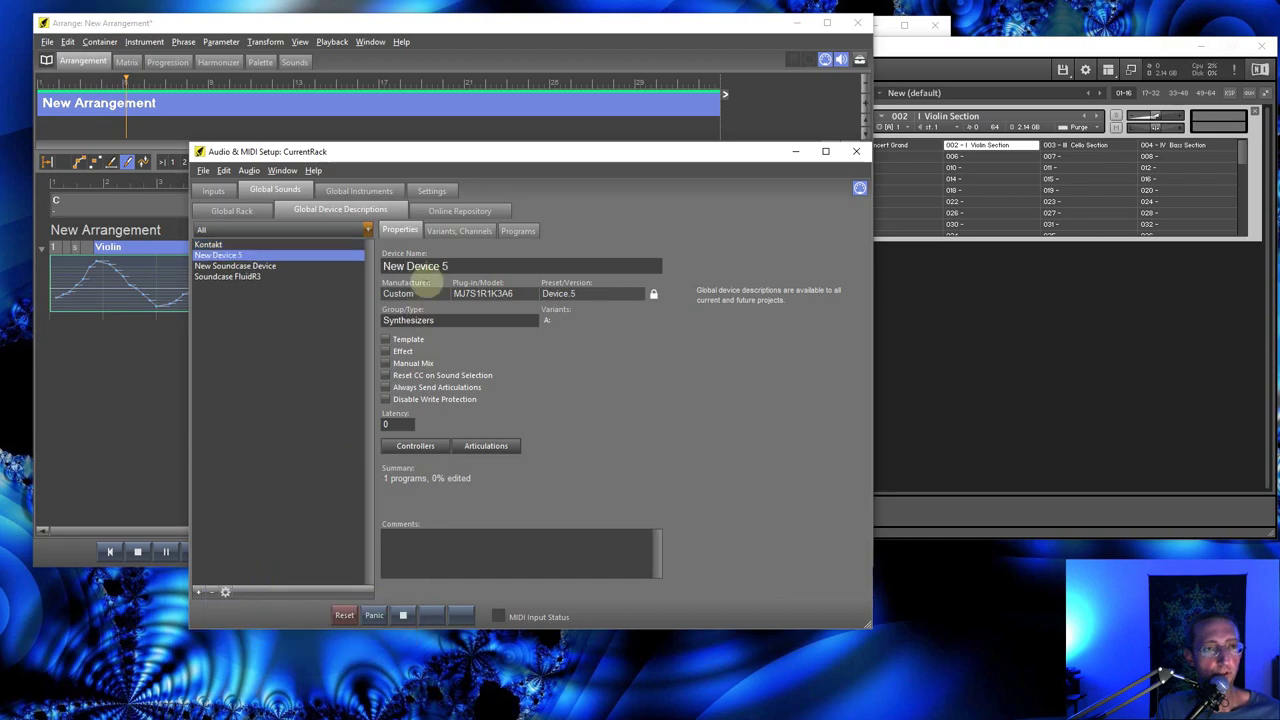
drag(445, 265, 367, 265)
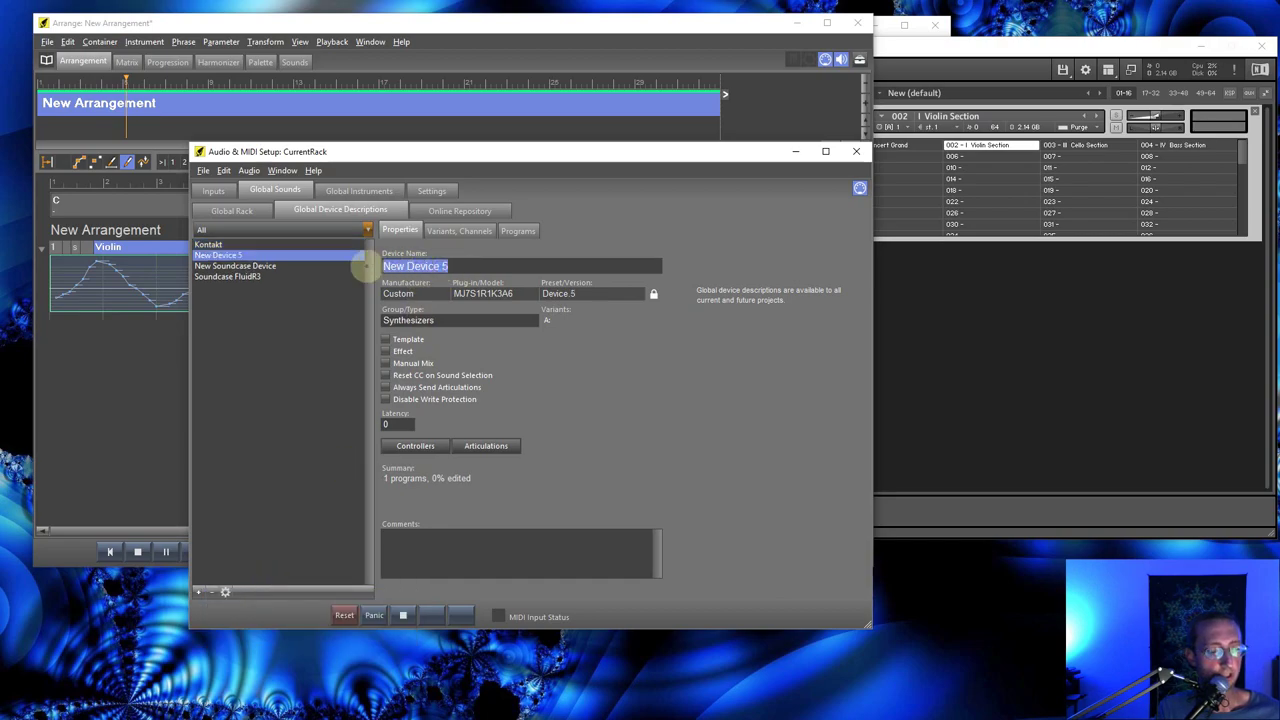
text(Diva)
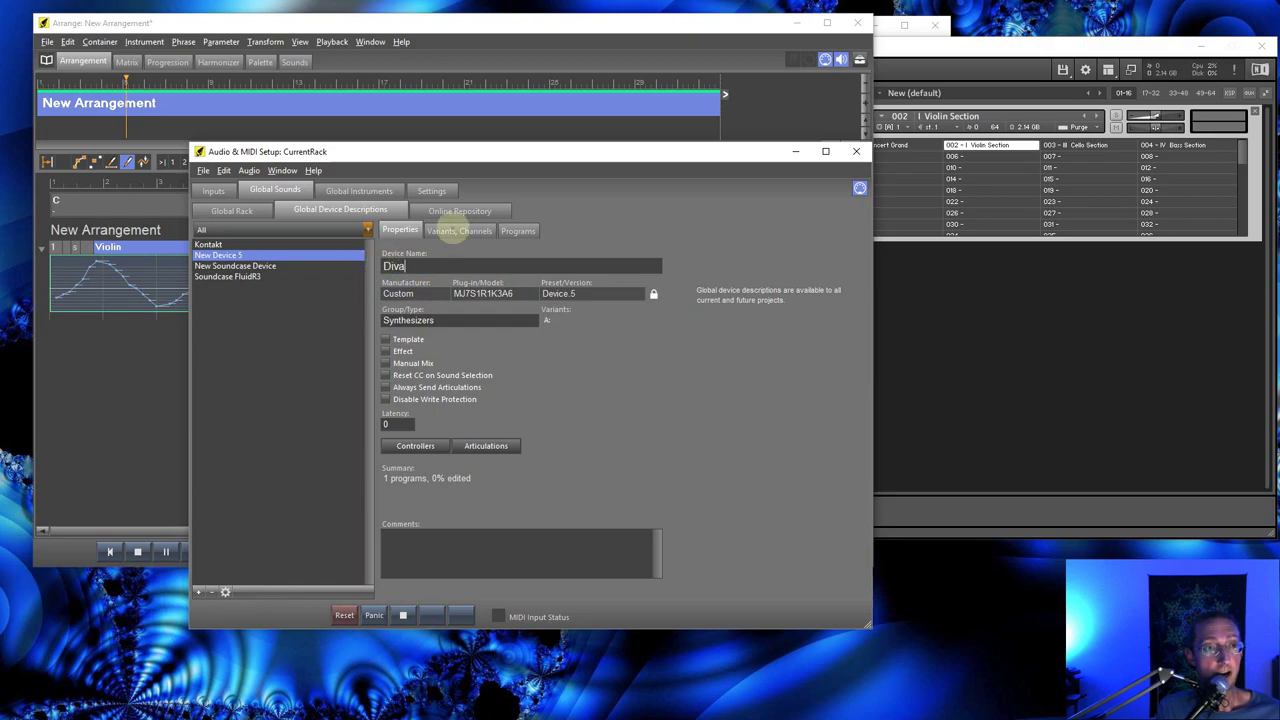
click(458, 231)
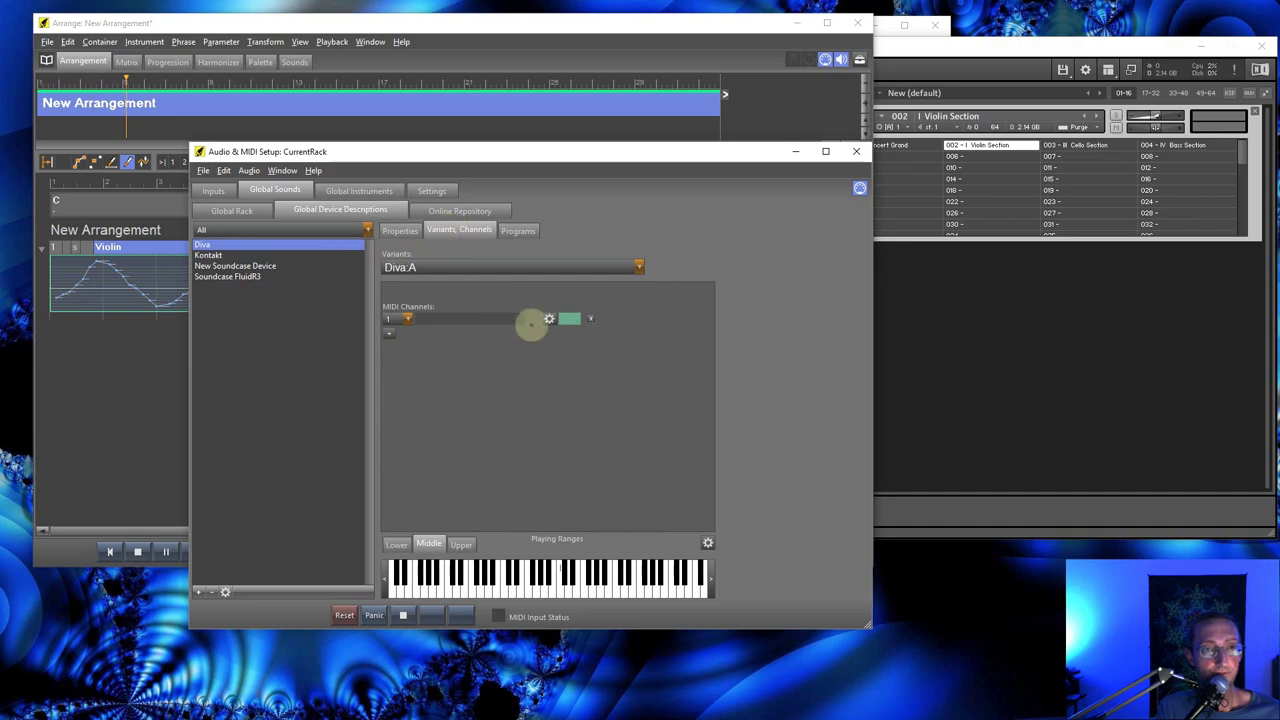
click(519, 230)
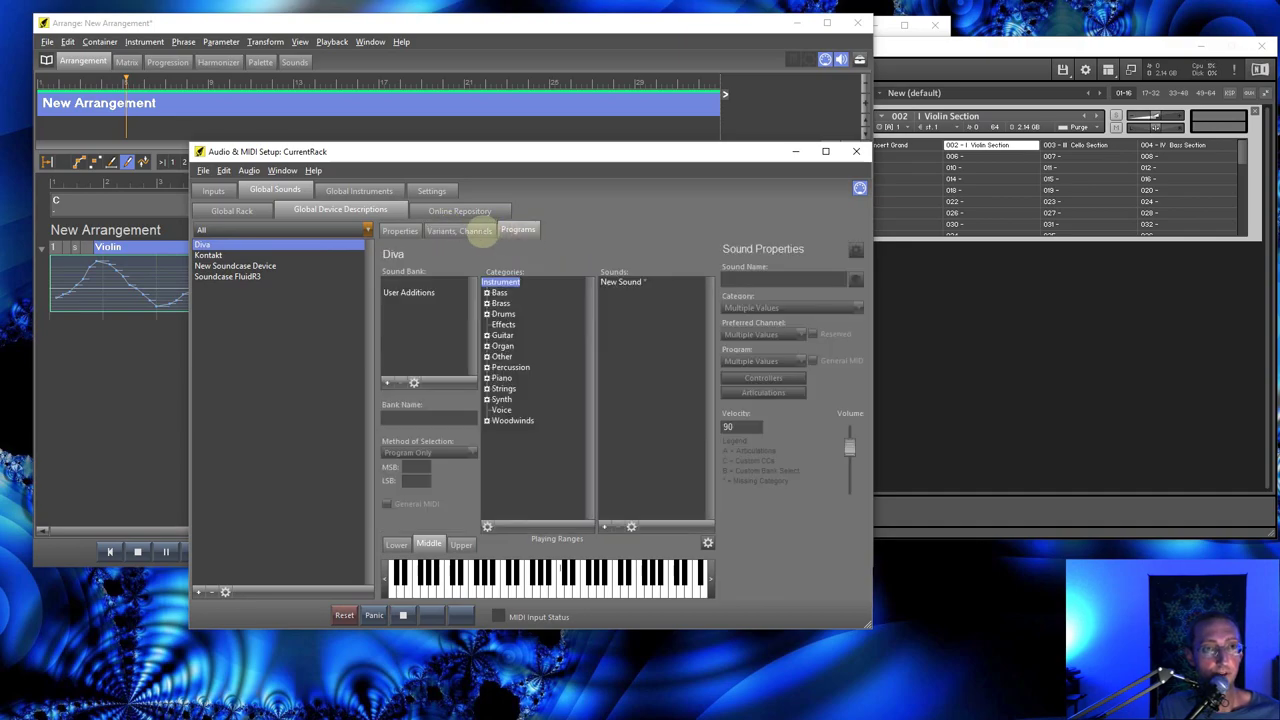
click(231, 210)
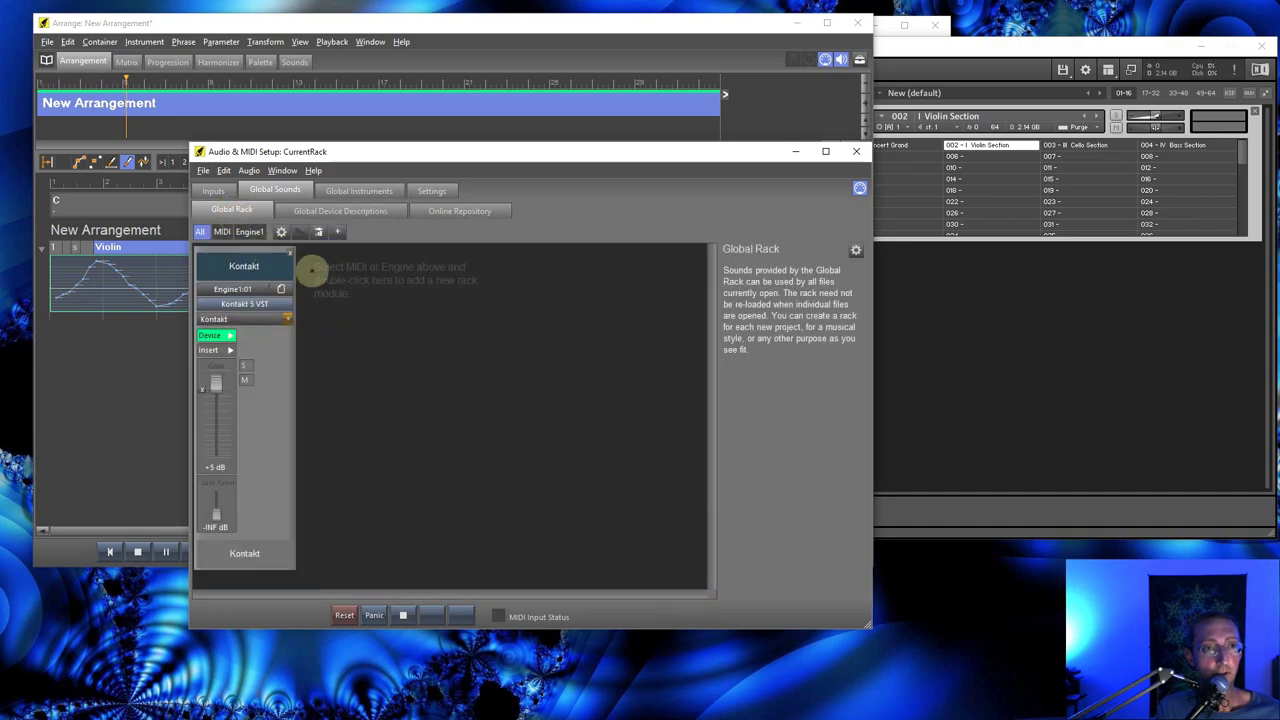
Step: Load the Diva plug-in into new rack module Engine1:02 and move its window fully into view
click(348, 270)
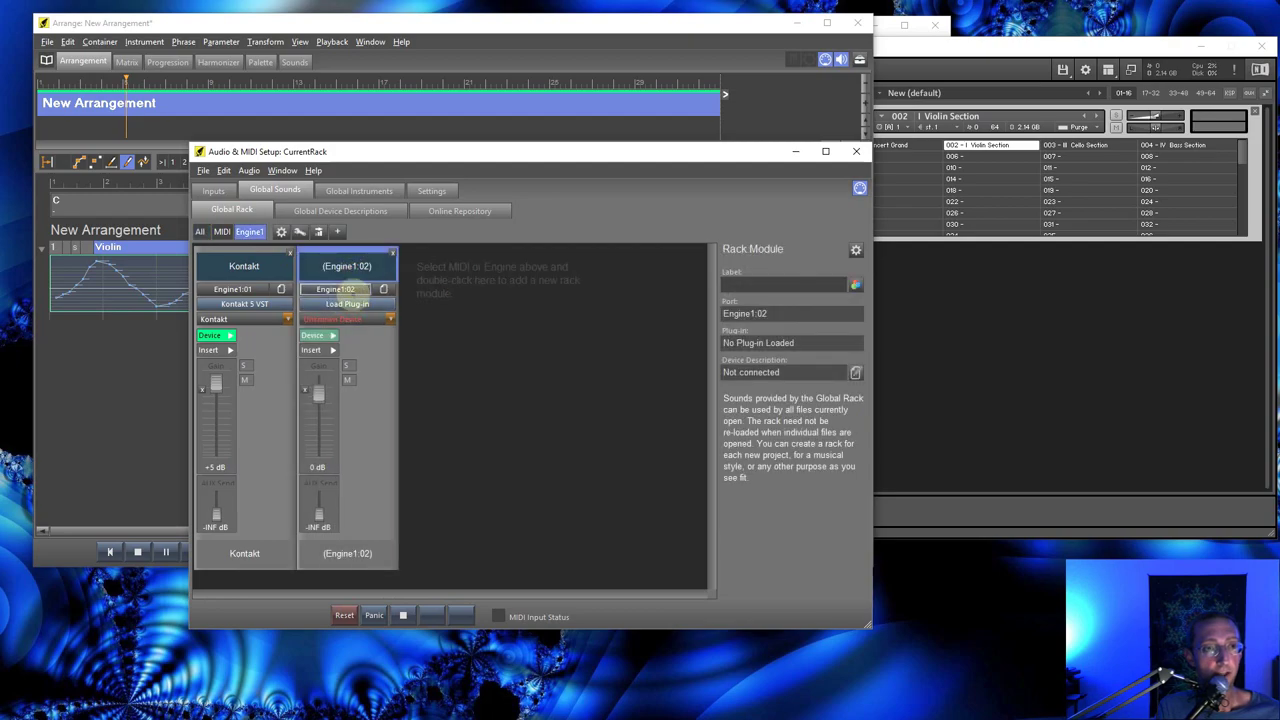
click(350, 303)
mouse_move(395, 307)
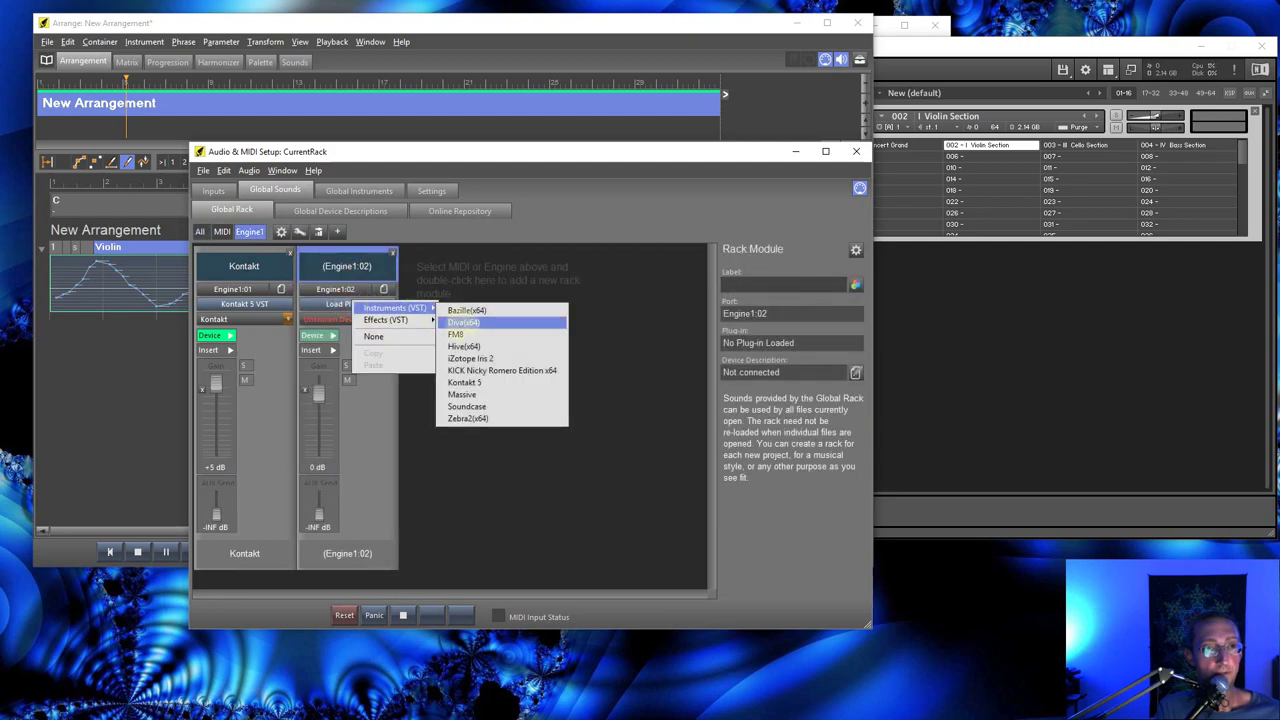
click(435, 327)
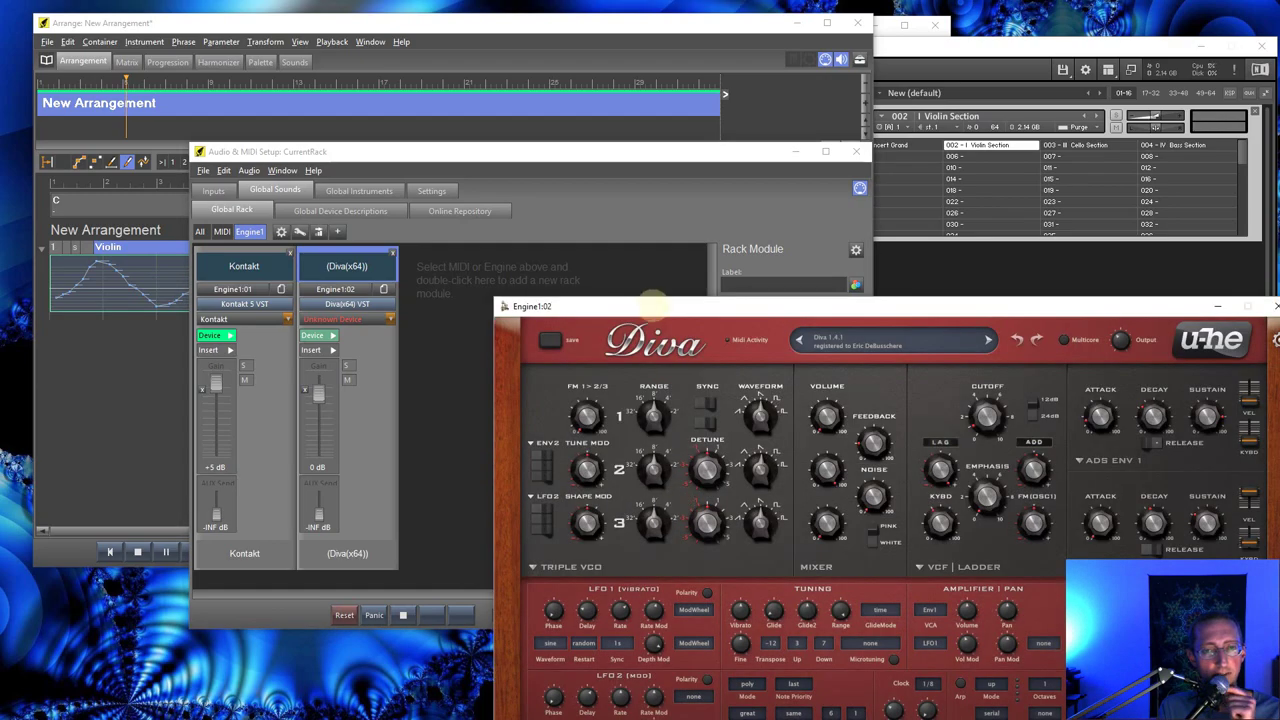
drag(643, 305, 565, 134)
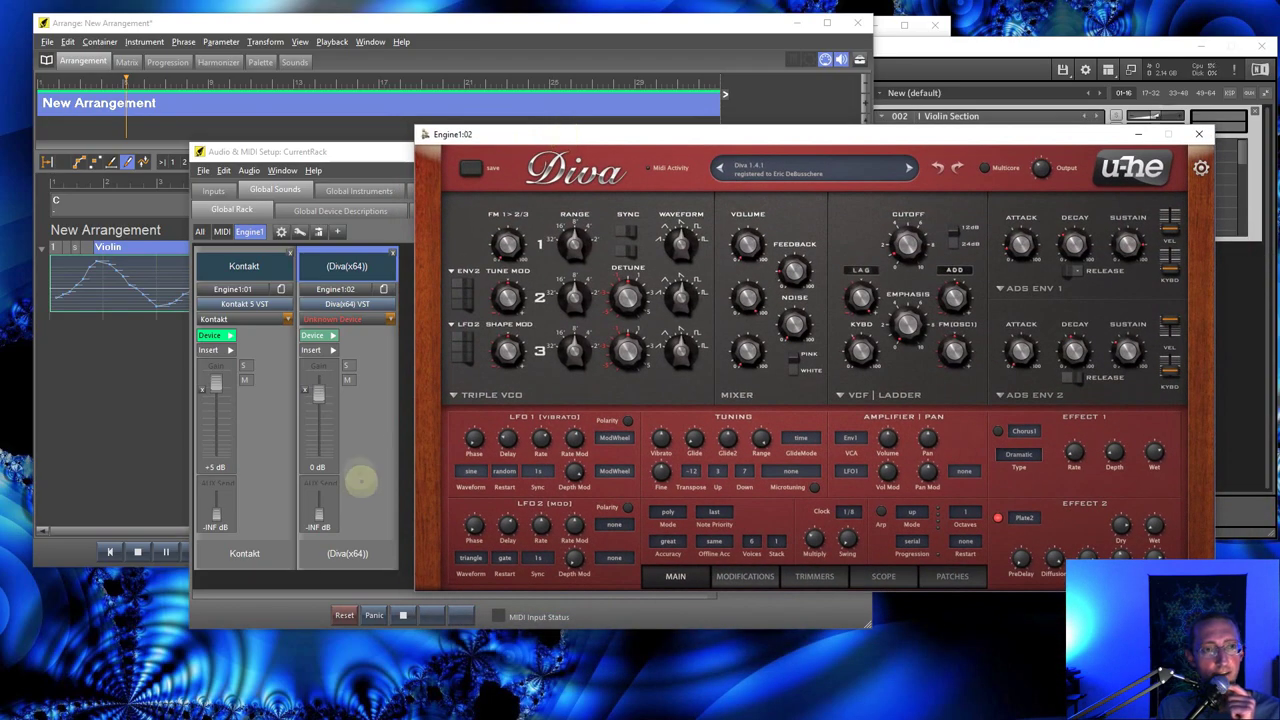
Step: Set Engine1:02's device to Synthesizers > Diva and view Diva's Programs settings
click(372, 320)
mouse_move(358, 363)
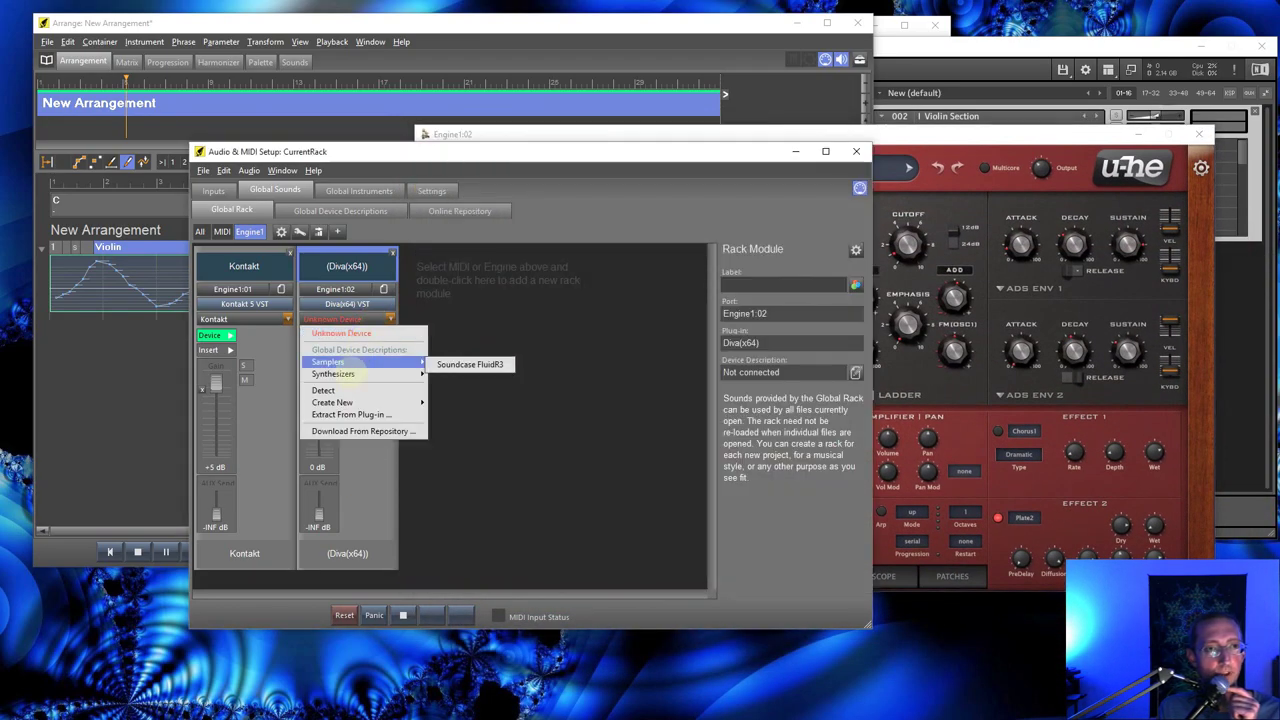
click(445, 372)
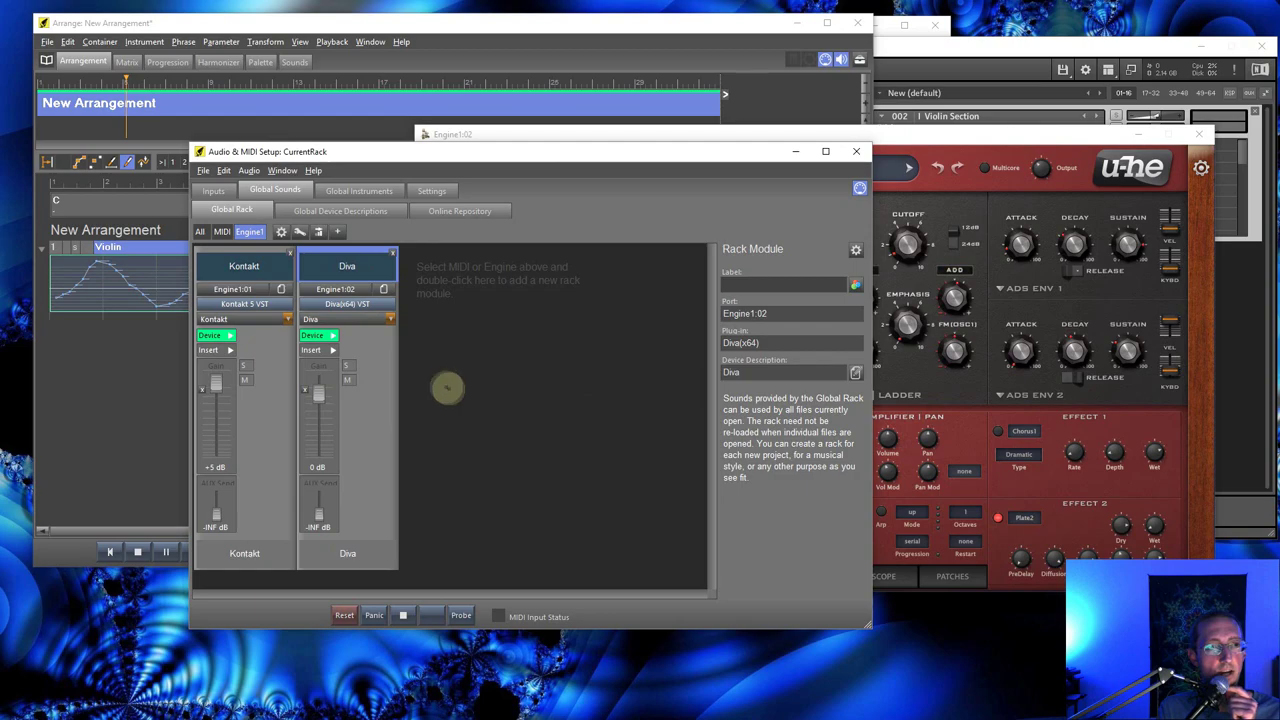
click(305, 210)
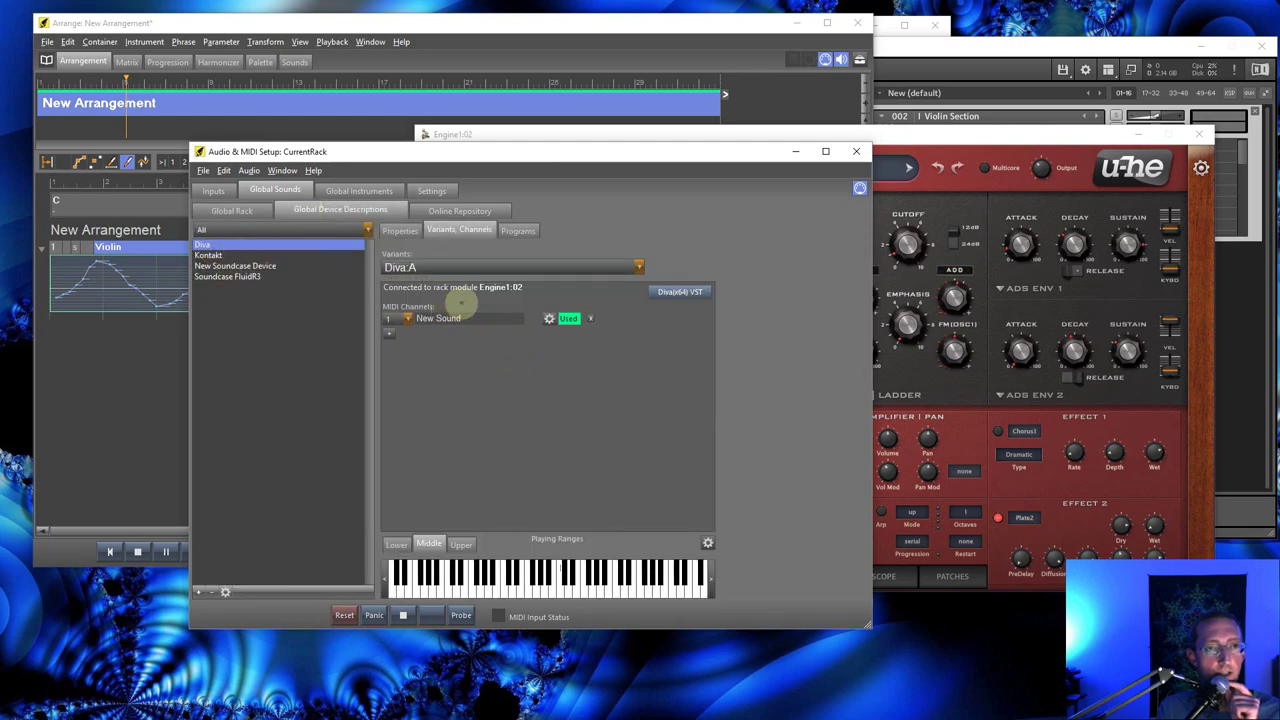
click(517, 231)
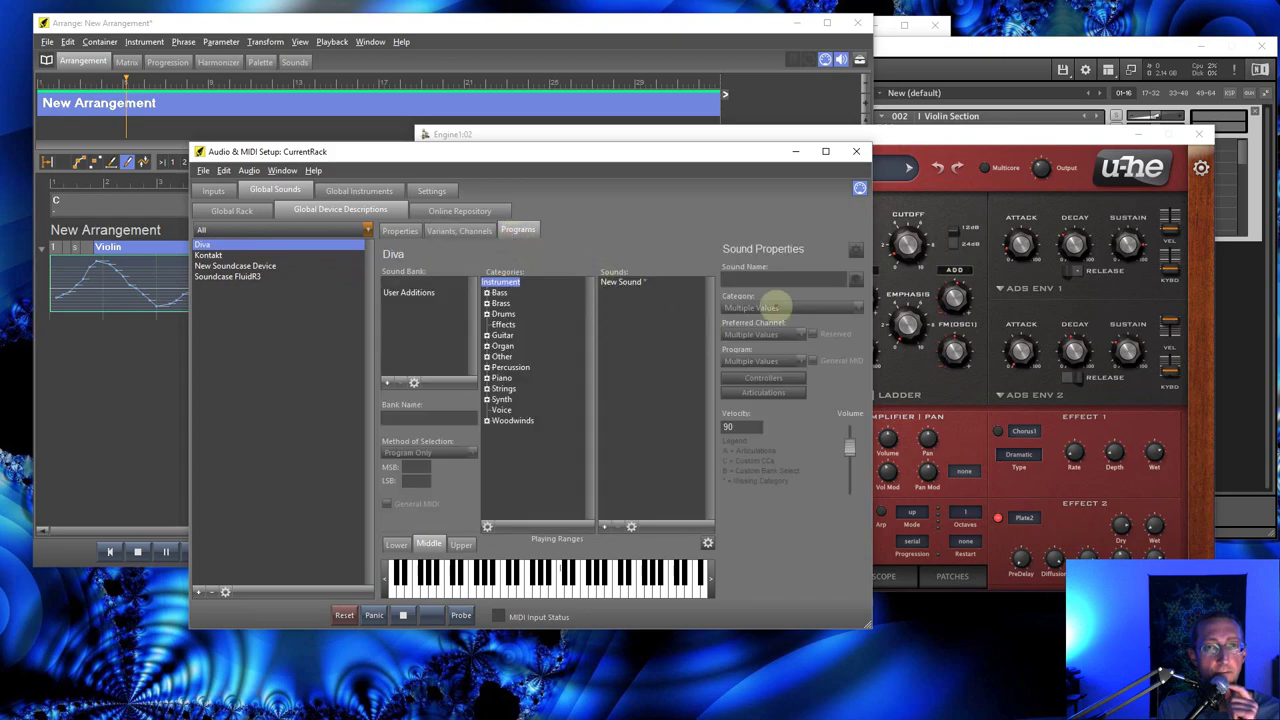
click(924, 156)
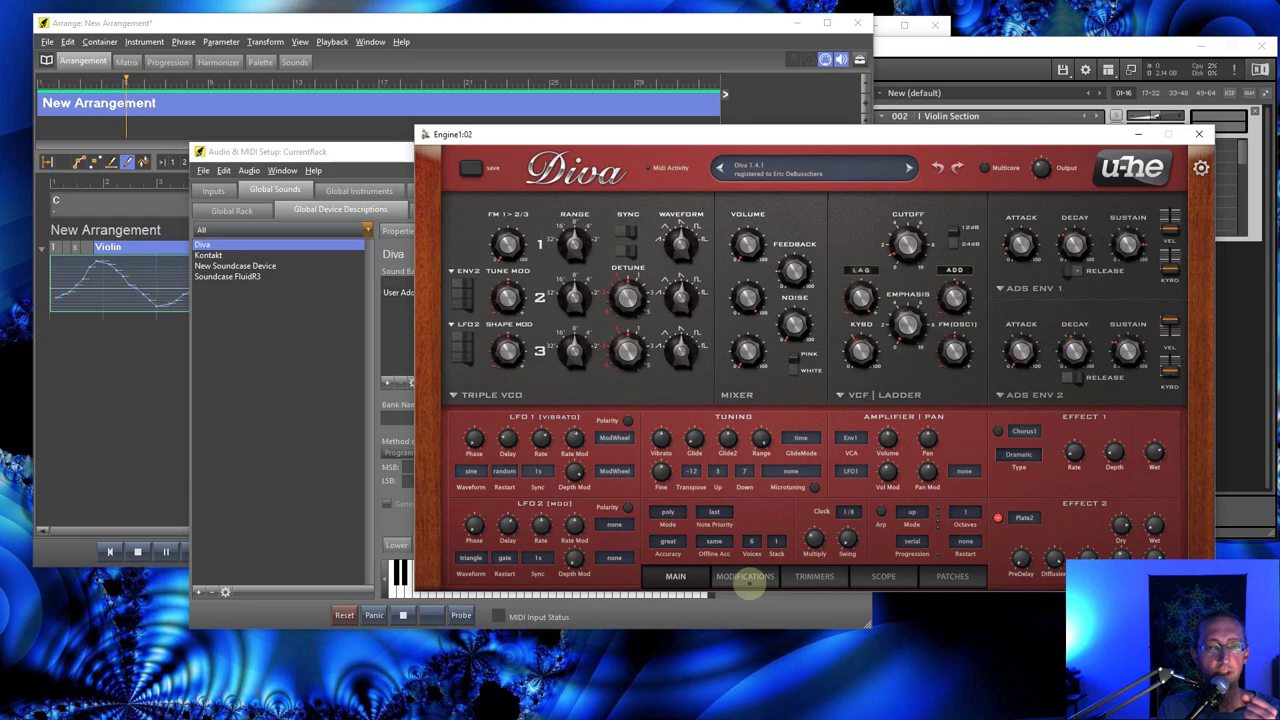
Step: Browse Diva's MIDI Programs folders 001 Pads, 002 Leads, 003 Bass, 004 Sub and 005 Arps
click(950, 578)
click(500, 522)
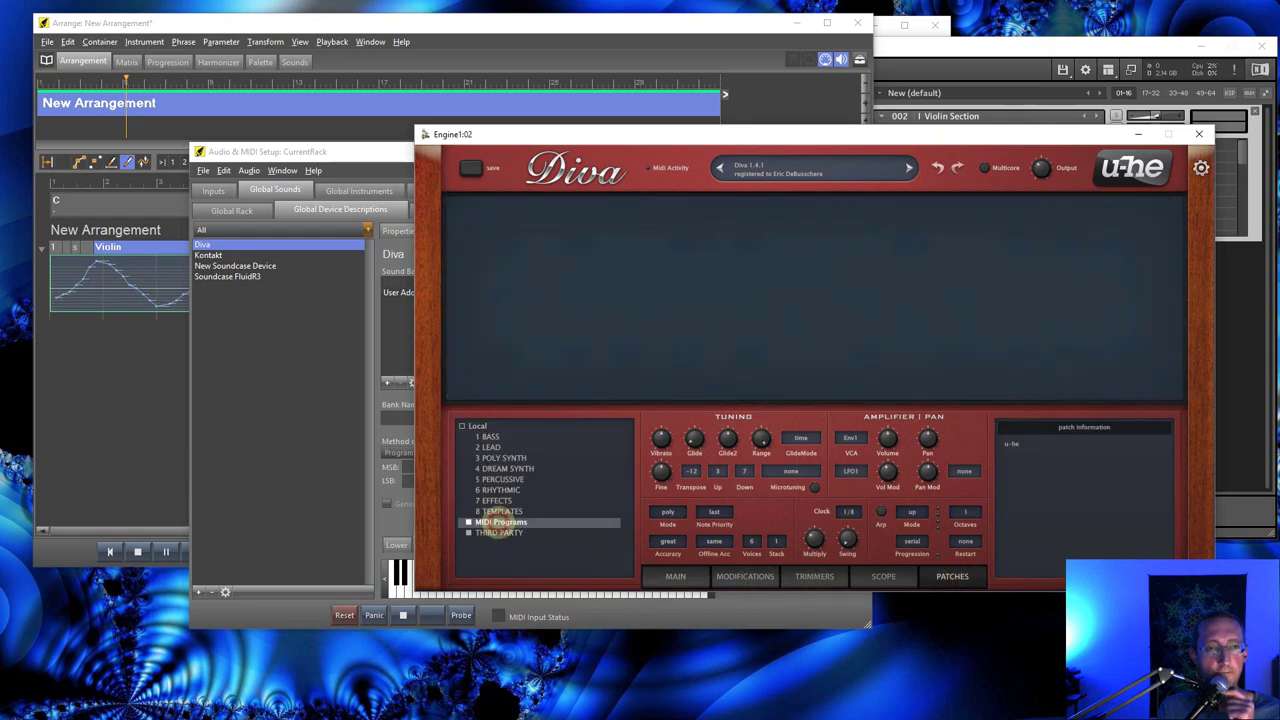
click(510, 511)
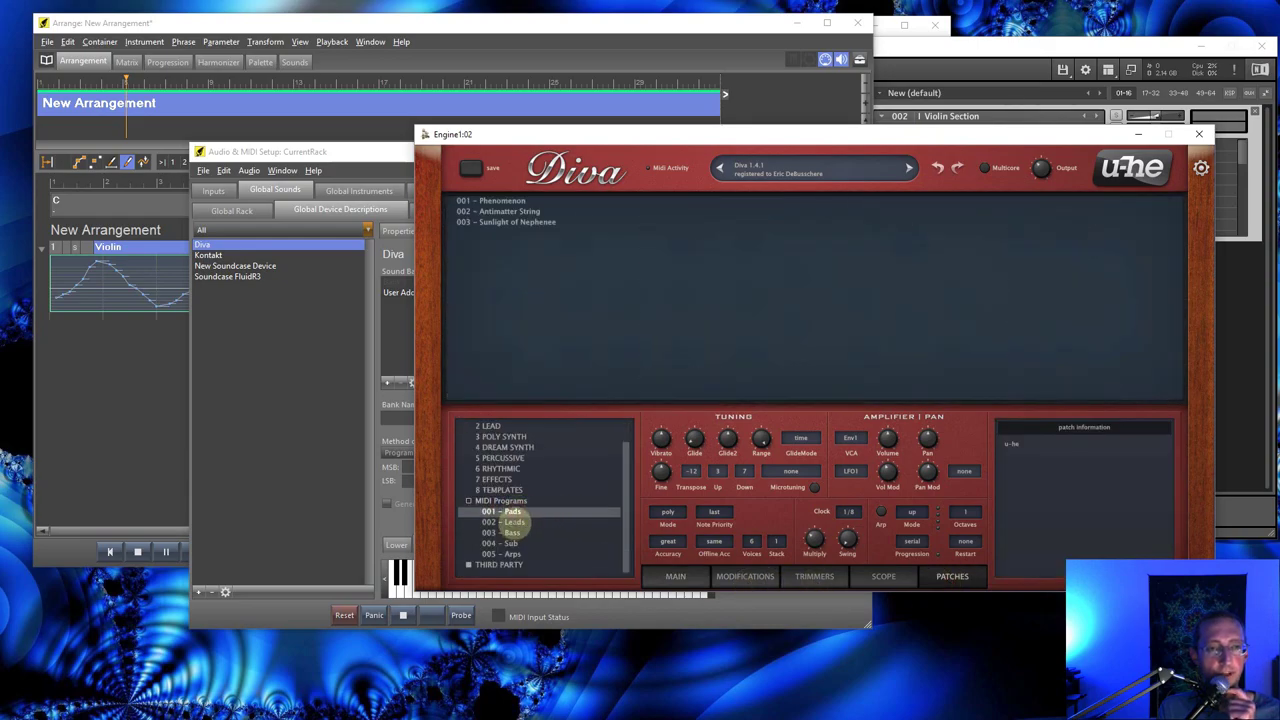
click(510, 522)
click(510, 533)
click(510, 522)
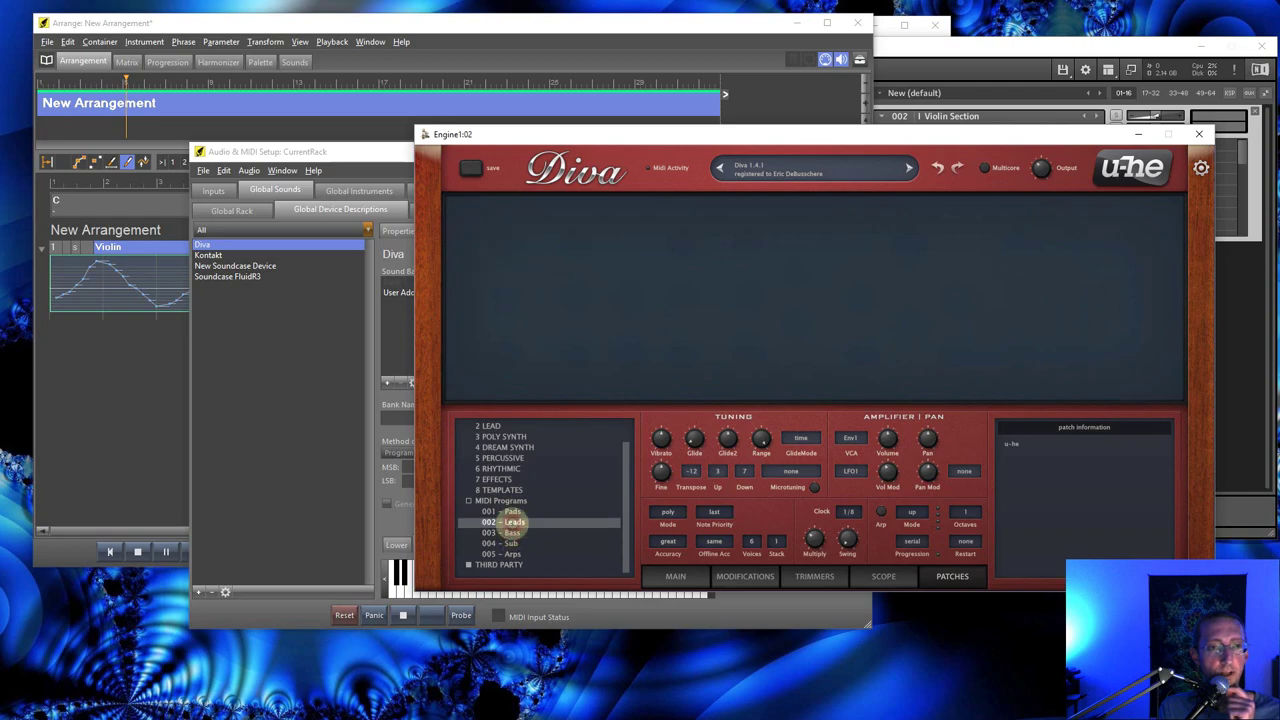
click(510, 533)
click(510, 543)
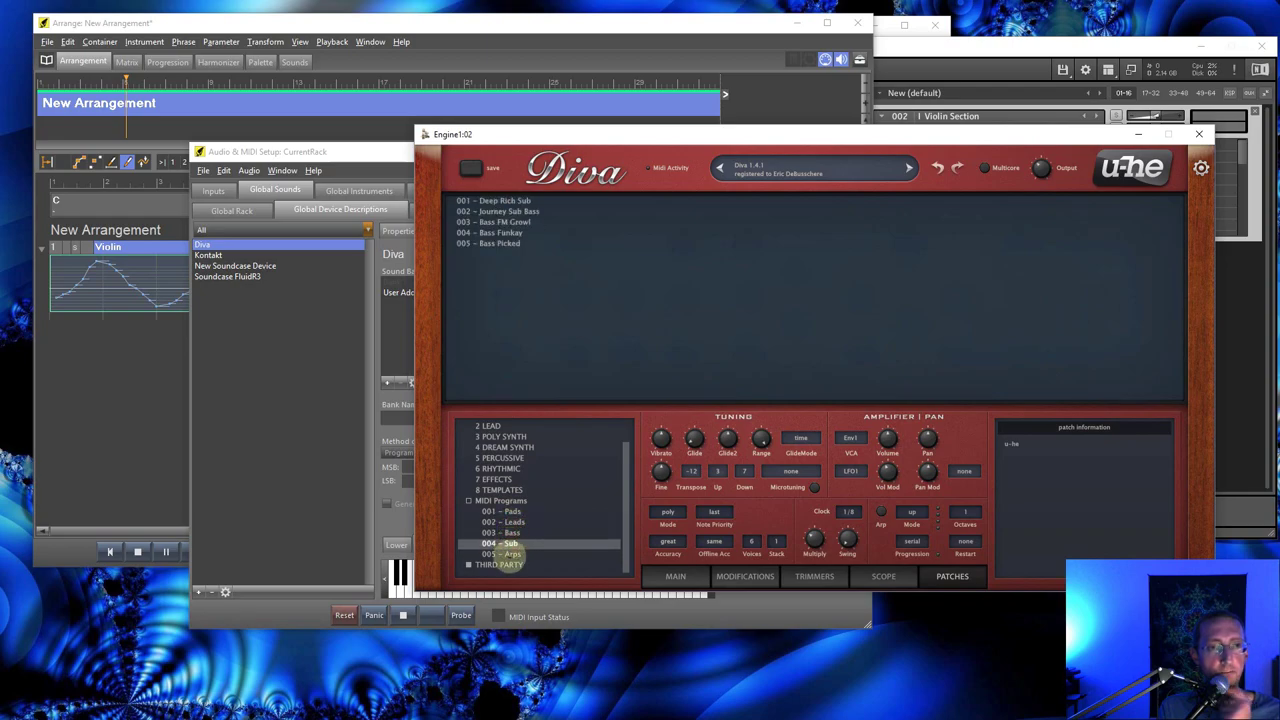
click(510, 554)
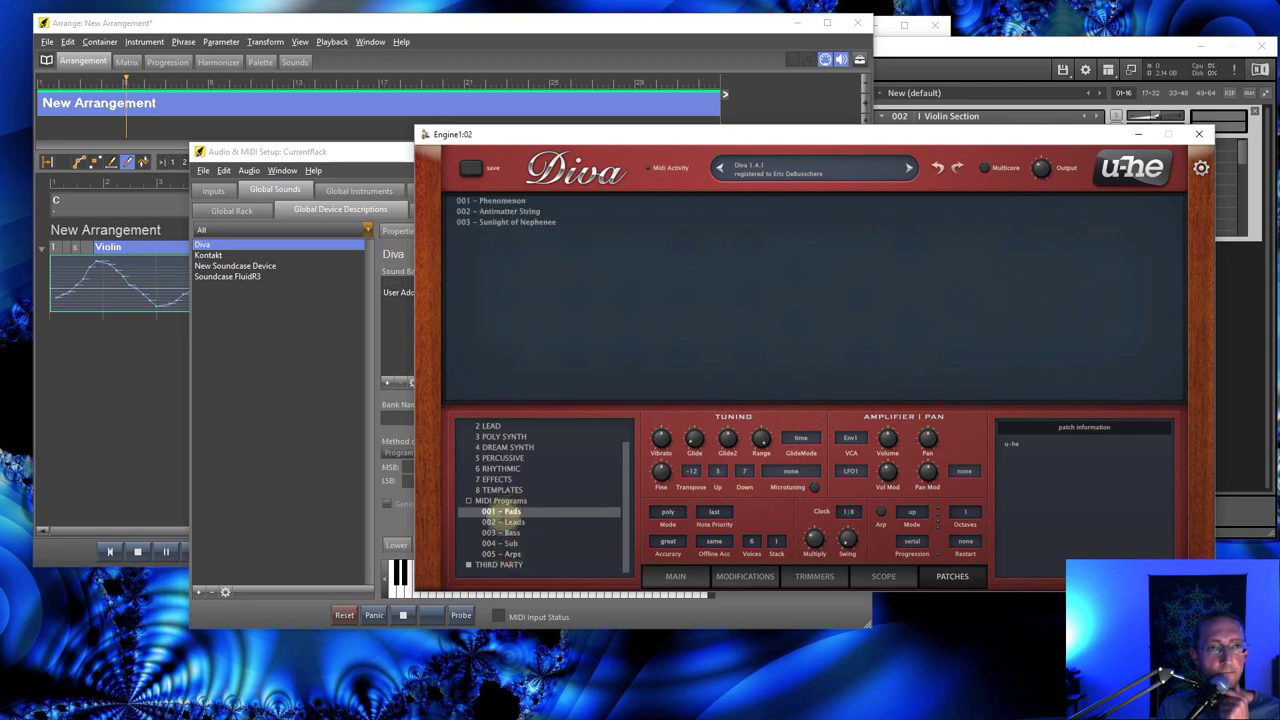
drag(338, 150, 292, 155)
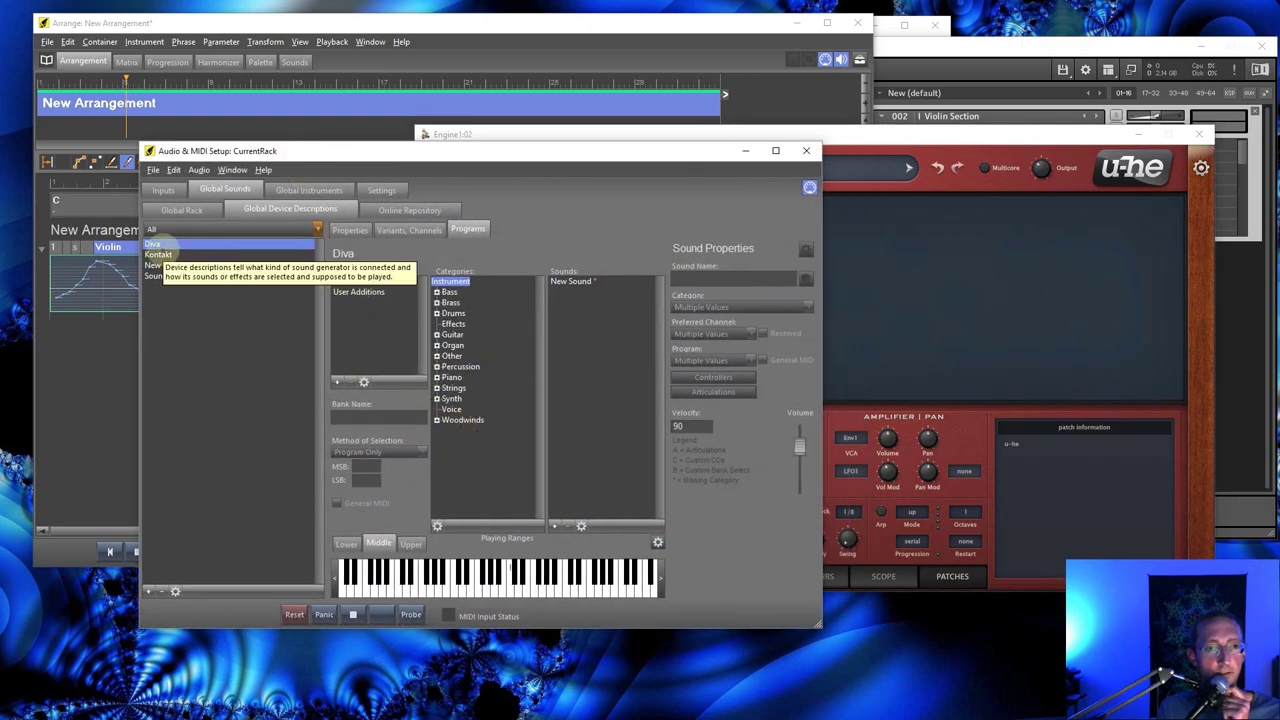
Step: Extract Diva's sound banks from the plug-in via the Sound Bank gear menu
click(363, 382)
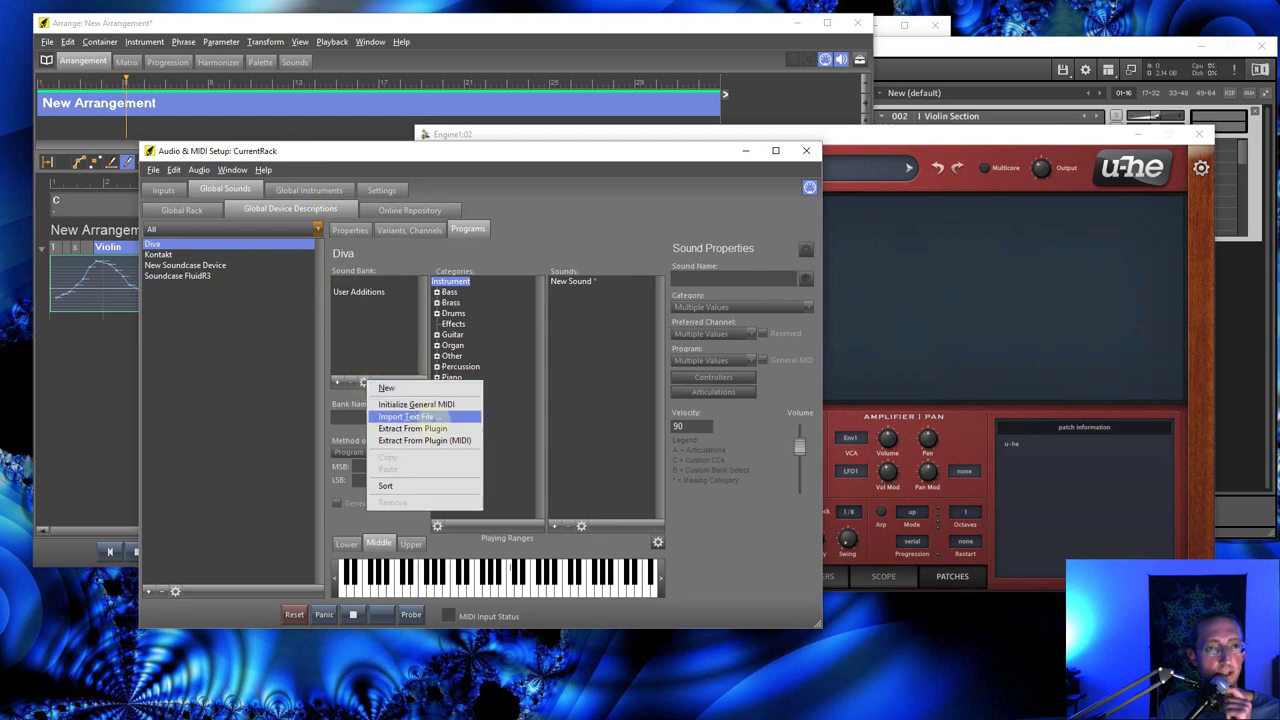
click(415, 429)
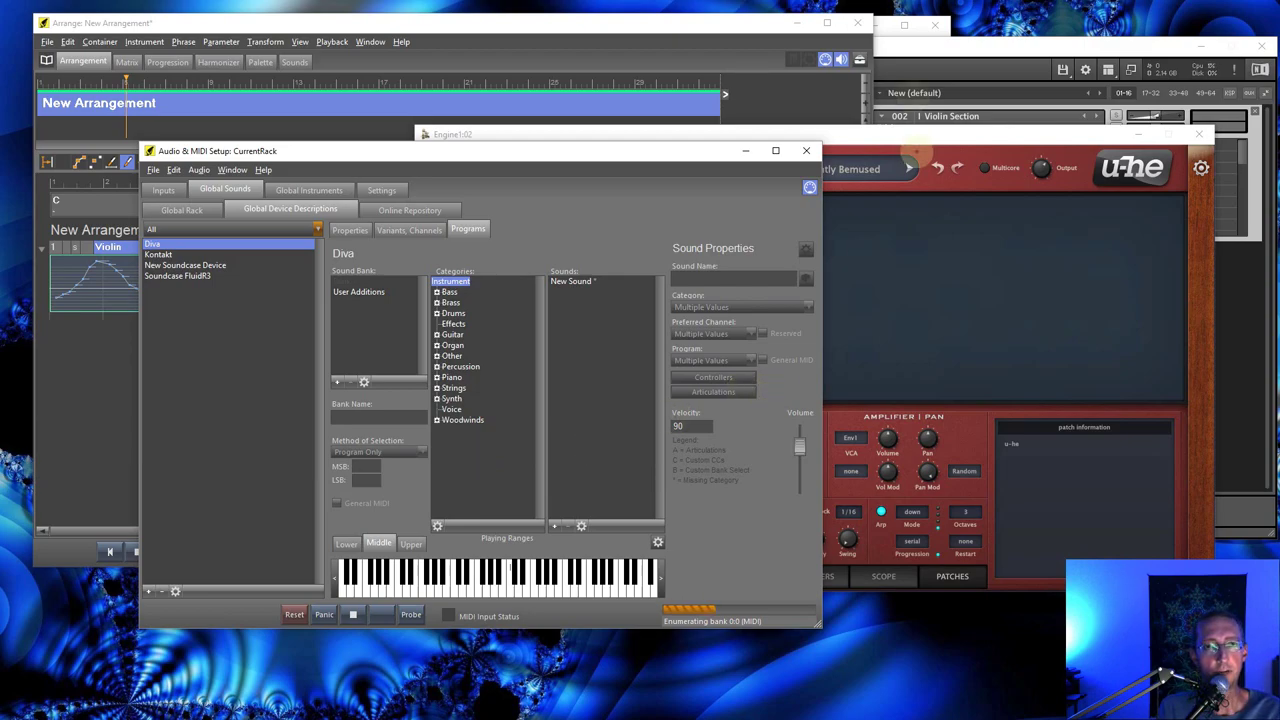
click(888, 133)
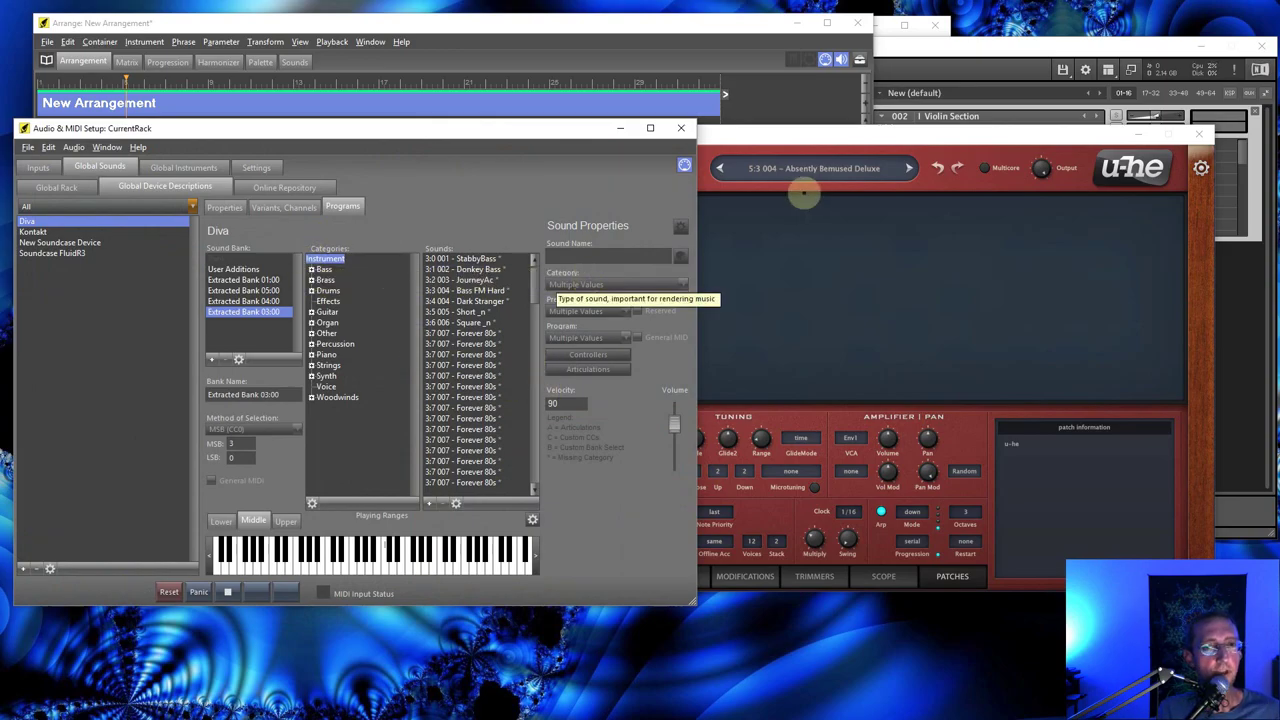
Step: Inspect Extracted Banks 01:00 and 05:00, then rename 01:00 to Pads
drag(793, 134, 1083, 94)
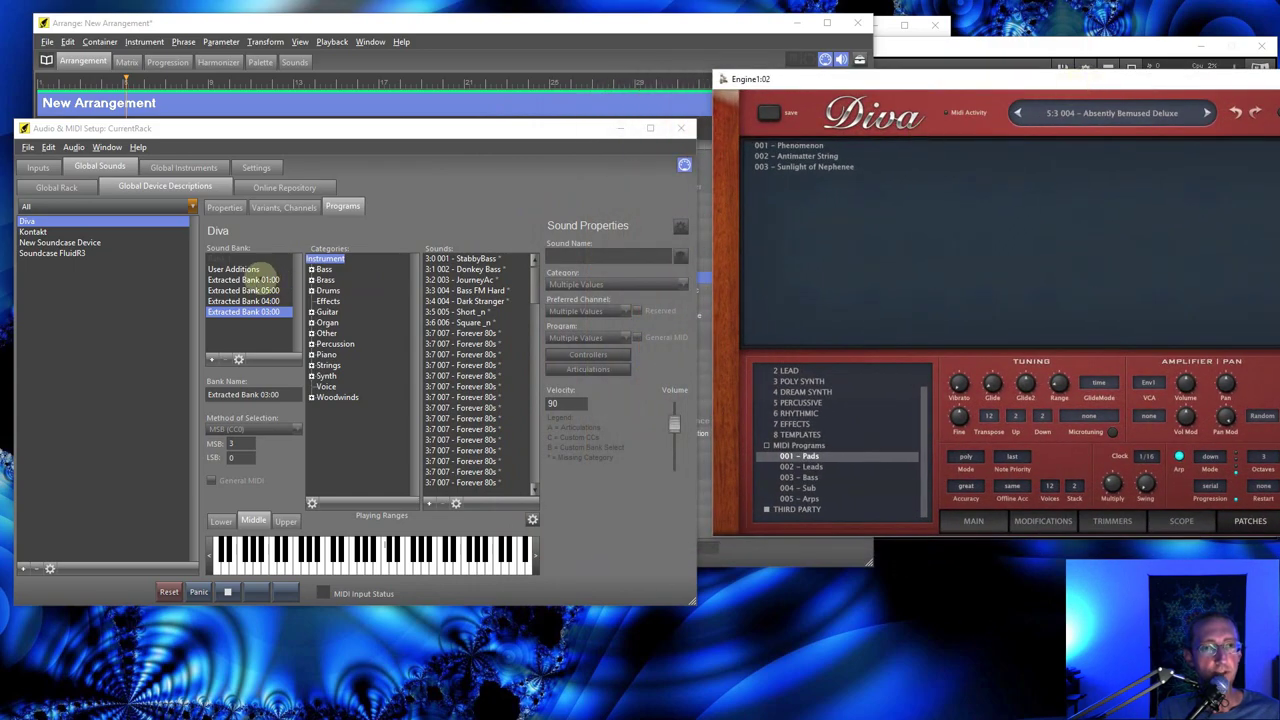
click(263, 279)
click(256, 290)
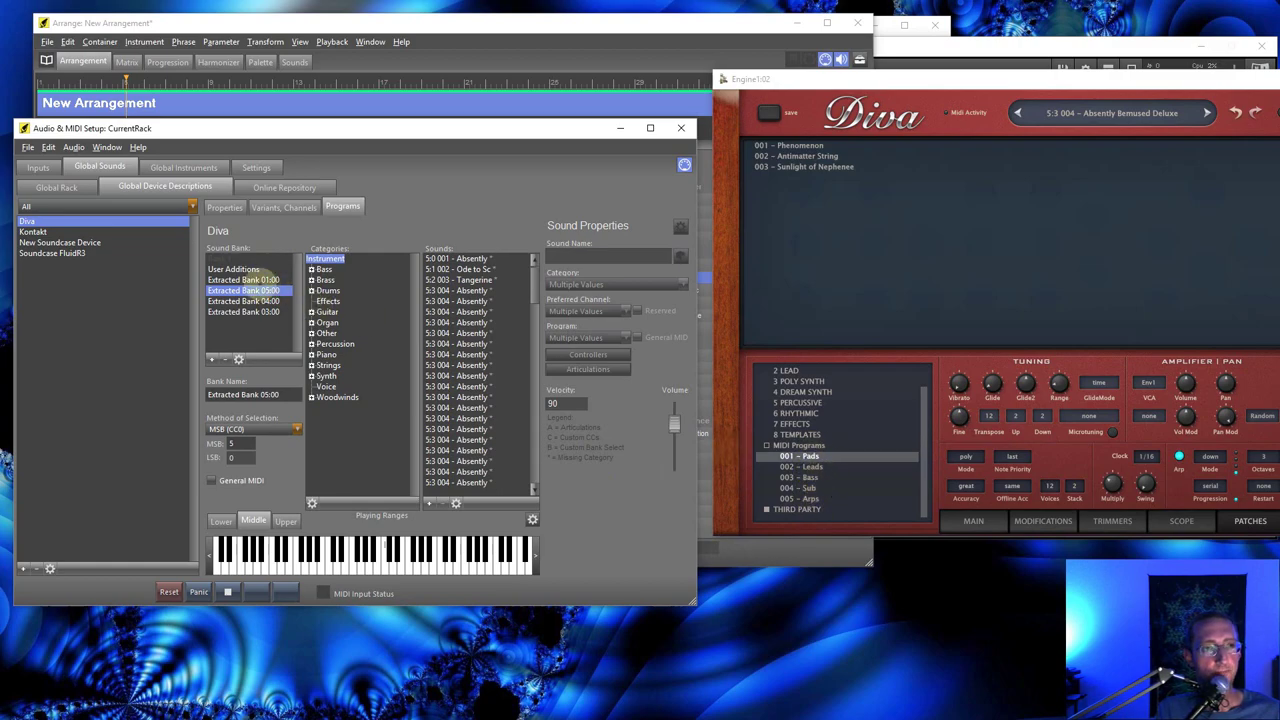
click(243, 280)
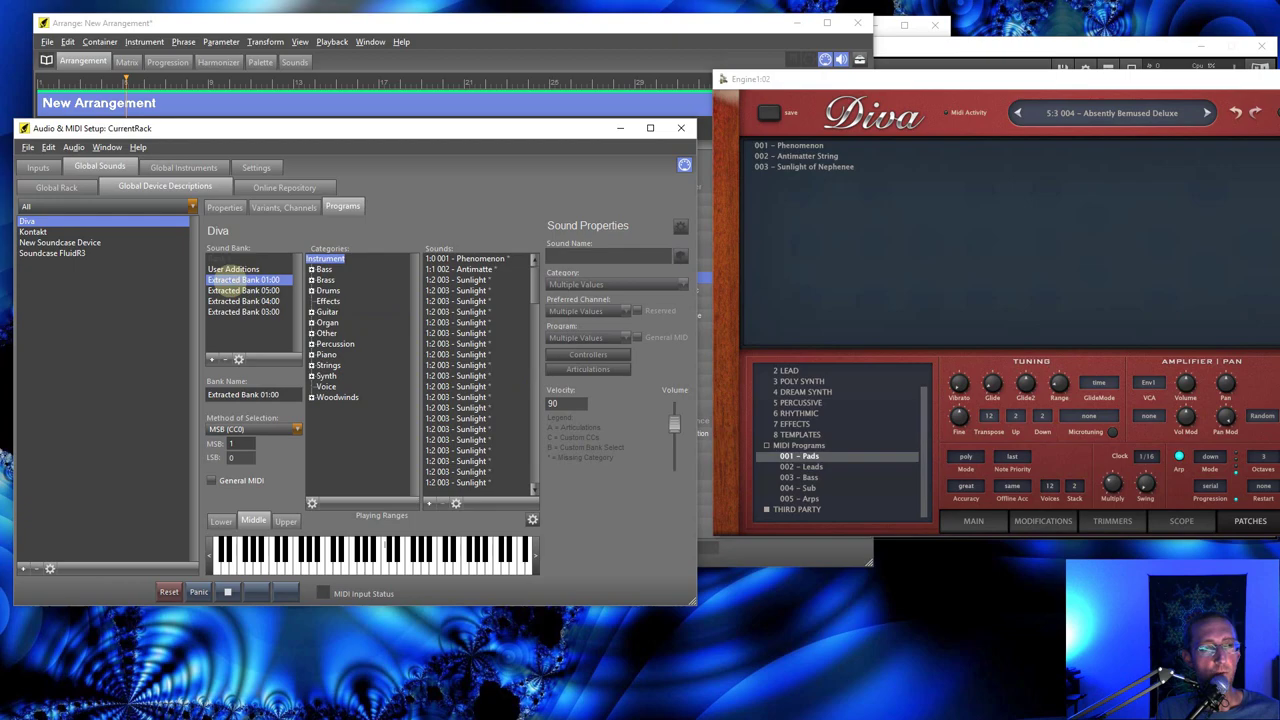
click(291, 394)
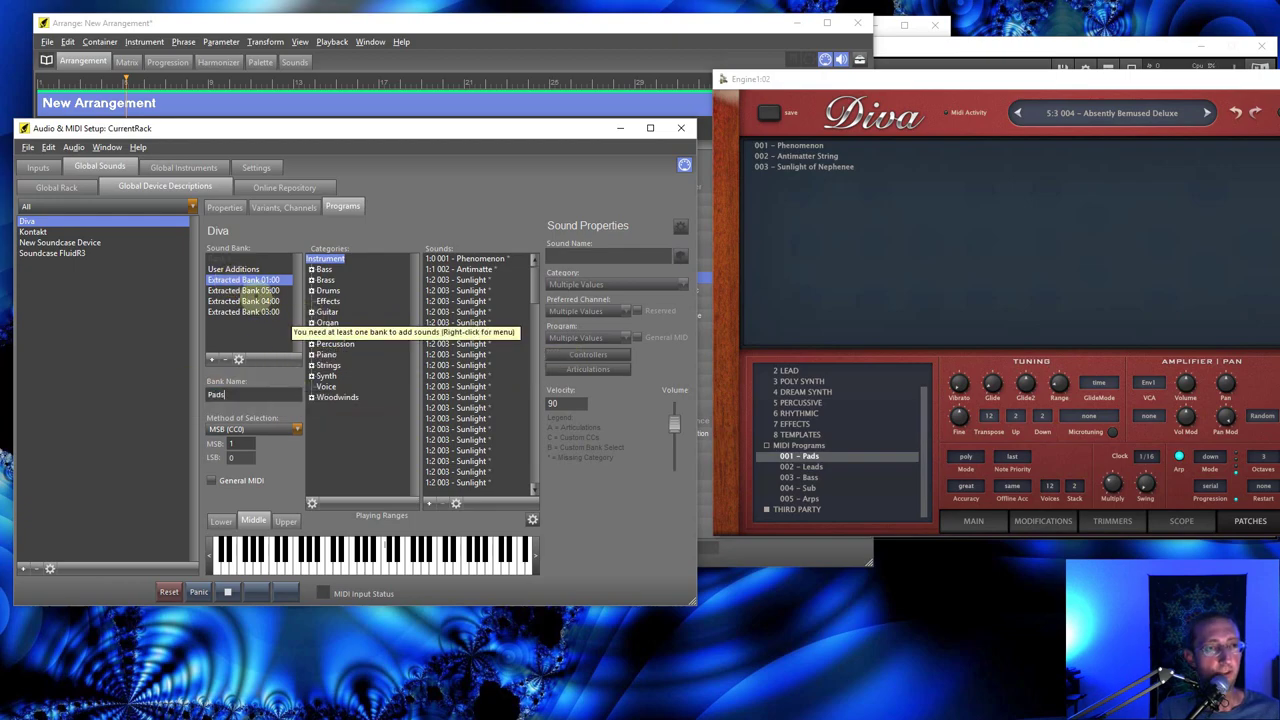
click(243, 290)
Step: Rename Extracted Banks 05:00, 04:00 and 03:00 to Arps, Subs and Bass
click(280, 394)
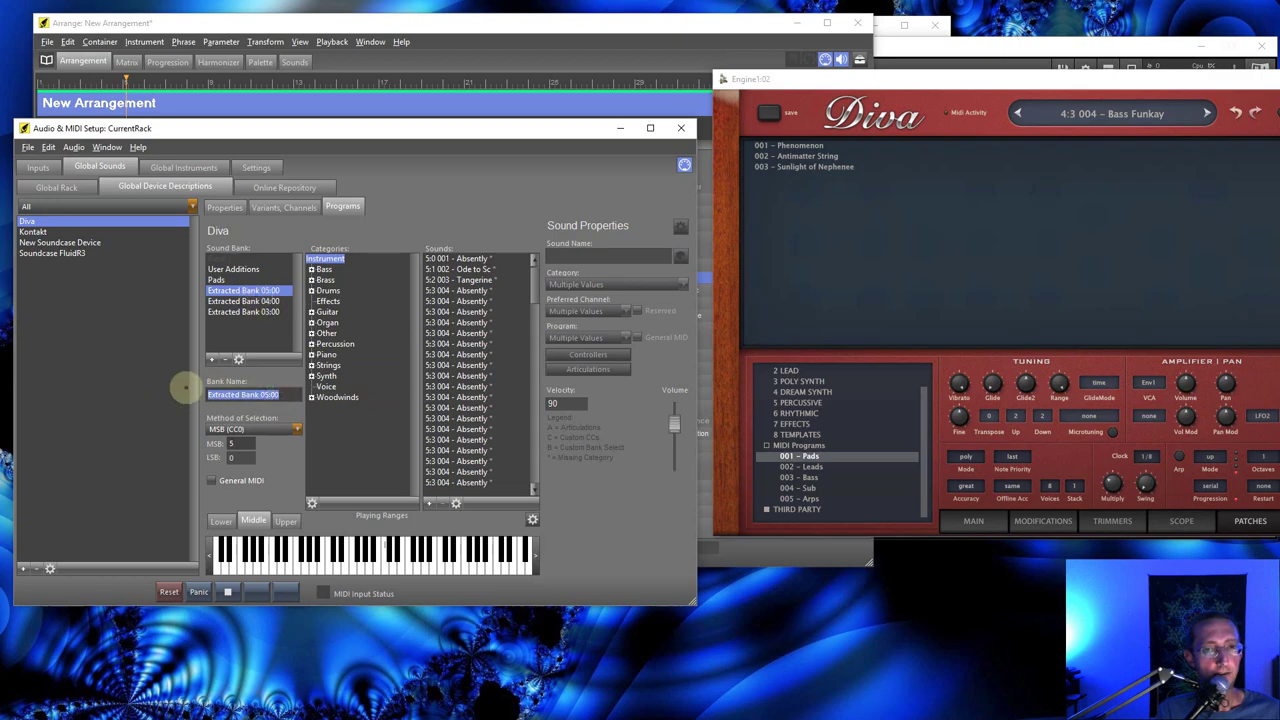
text(Arps)
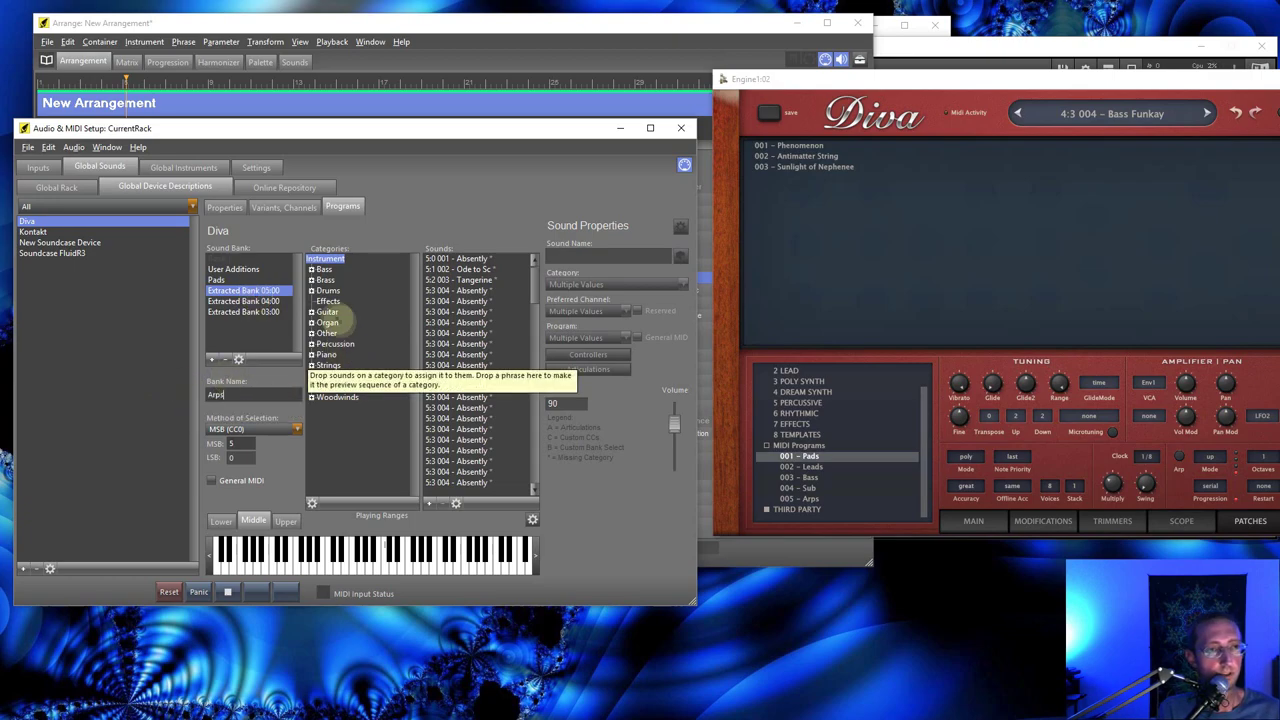
click(245, 300)
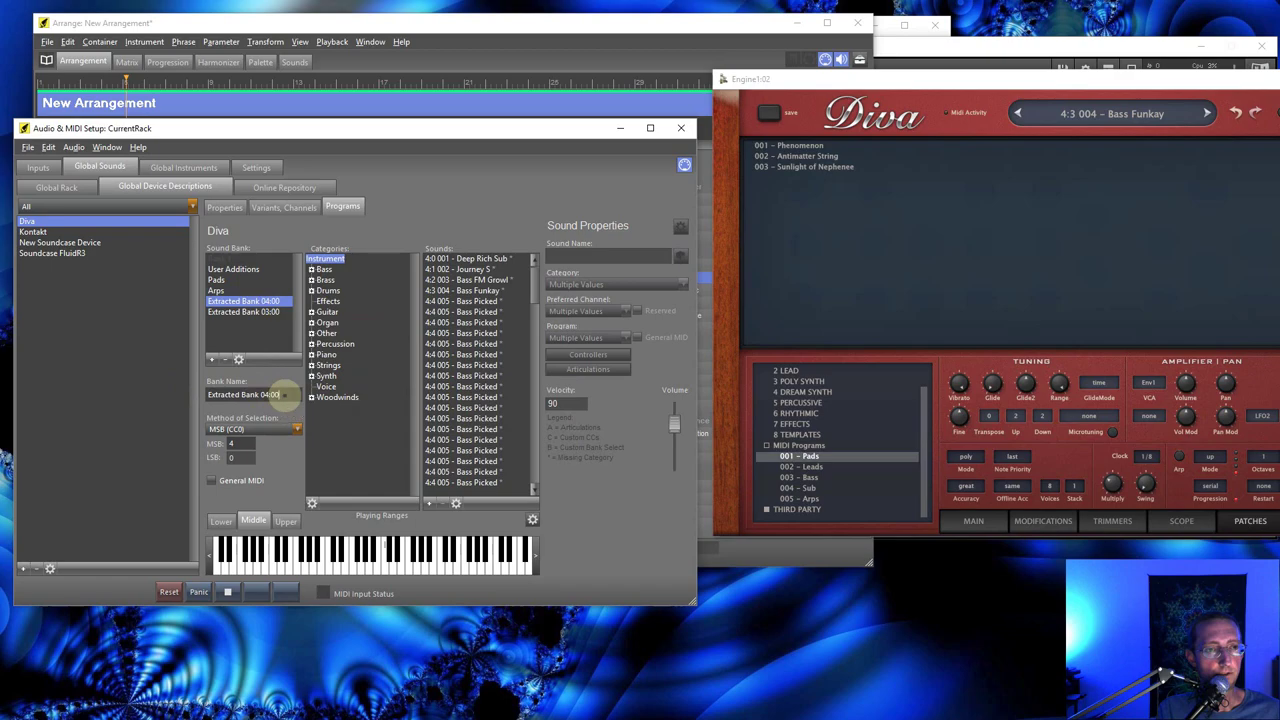
drag(286, 396, 200, 395)
text(Subs)
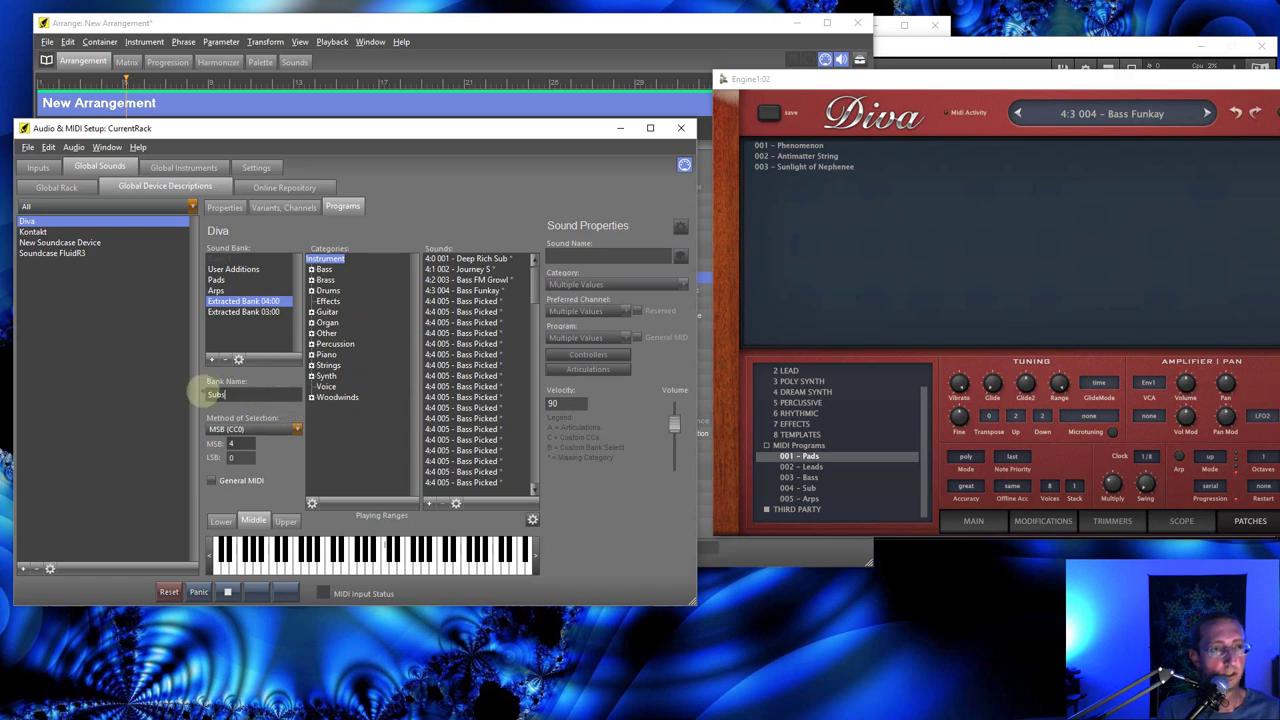
click(242, 312)
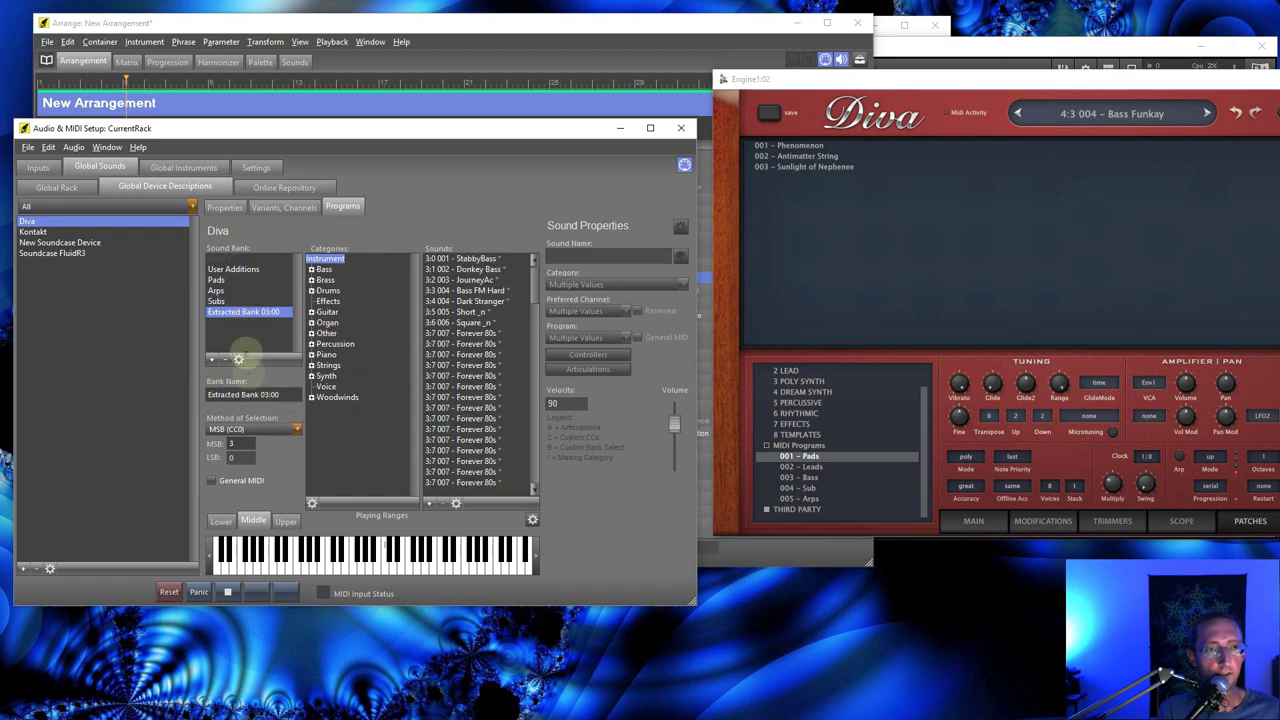
drag(277, 397, 212, 394)
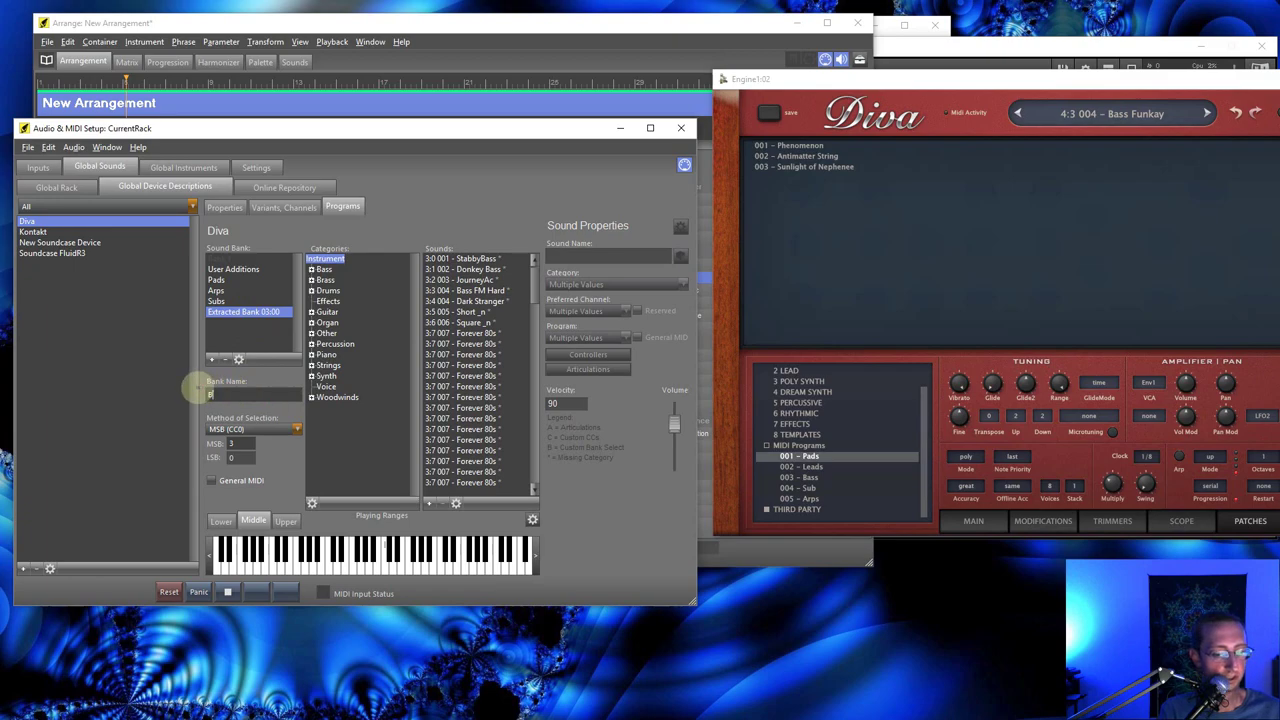
text(Bass)
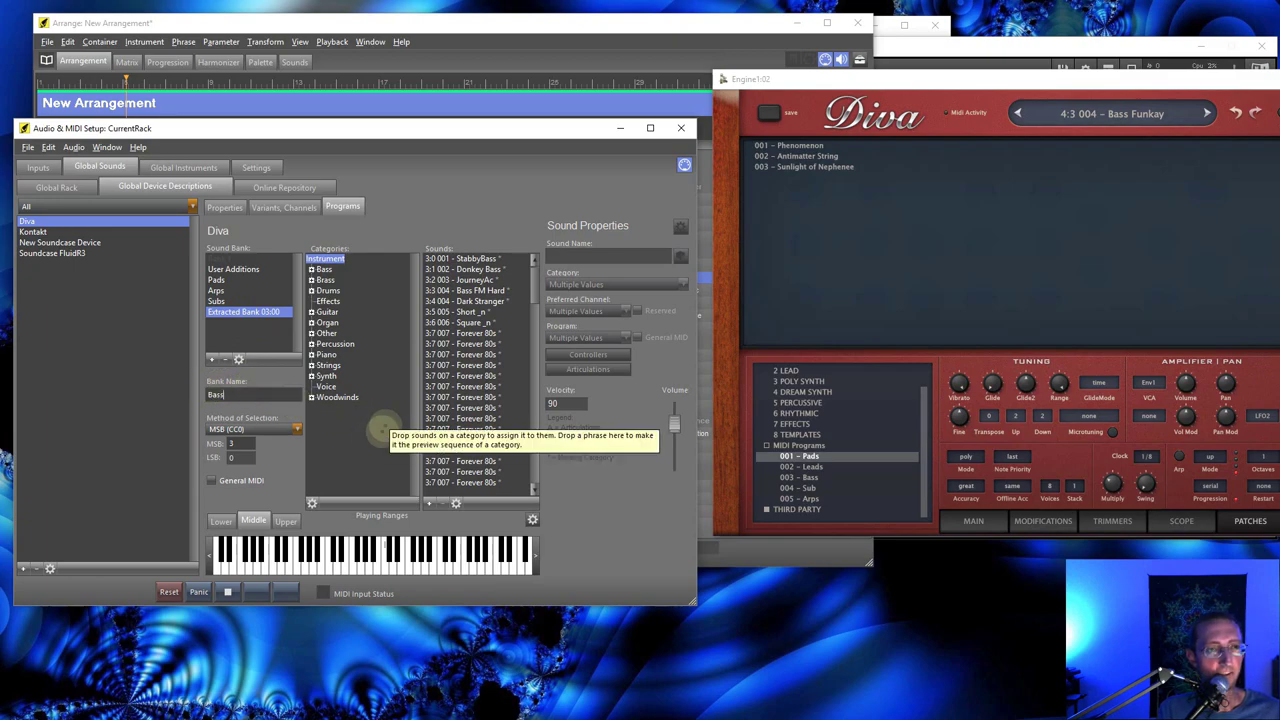
key(Return)
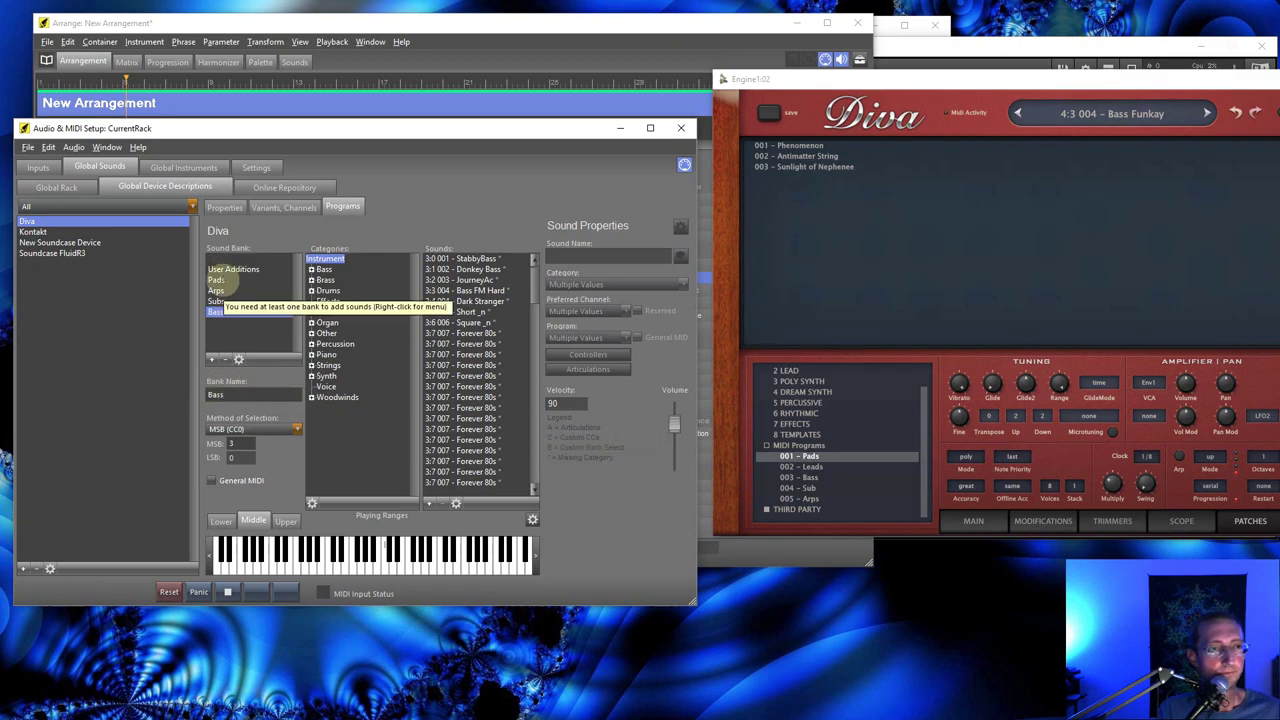
click(216, 280)
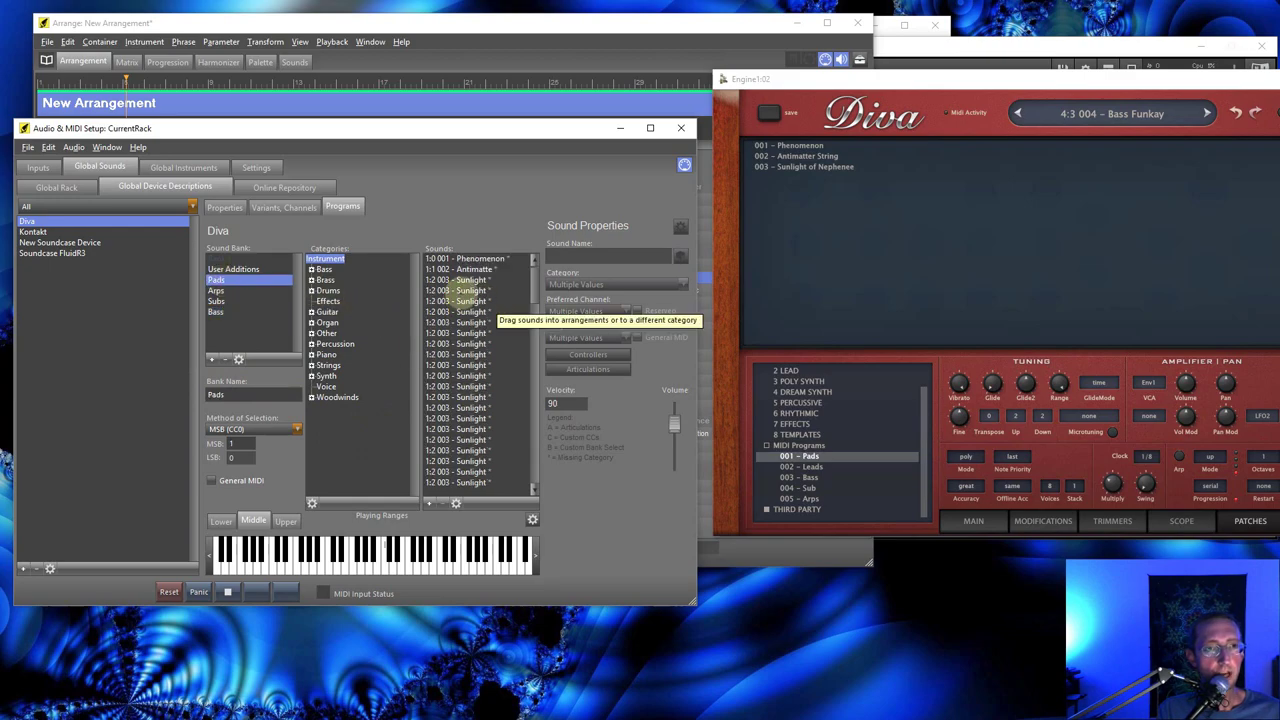
Step: Remove the duplicate Sunlight entries from the Diva Pads bank
click(461, 290)
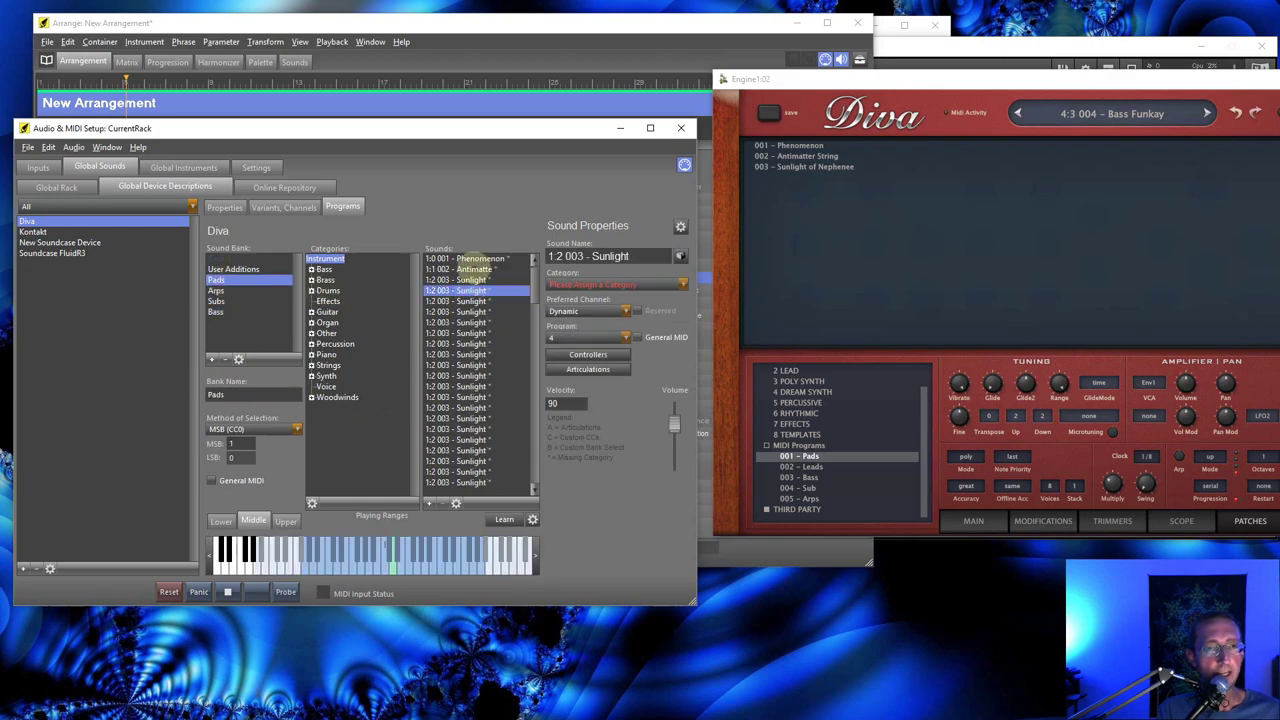
click(815, 477)
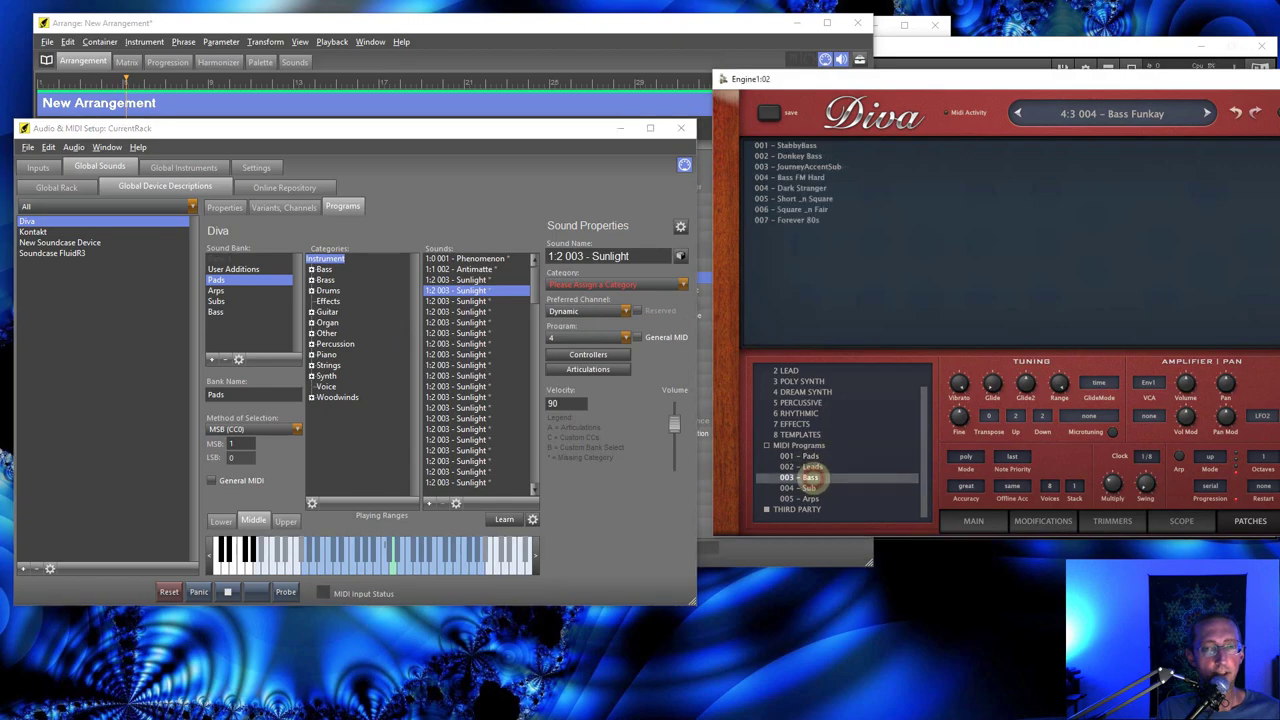
click(805, 456)
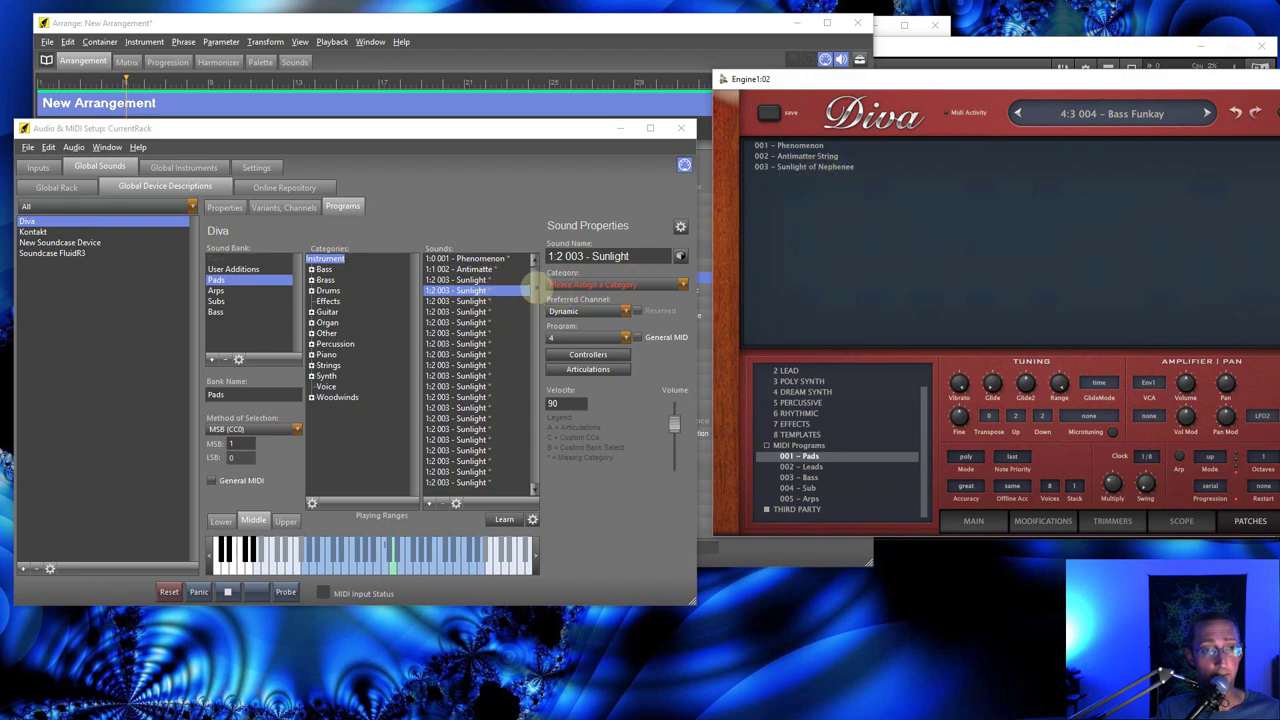
click(533, 291)
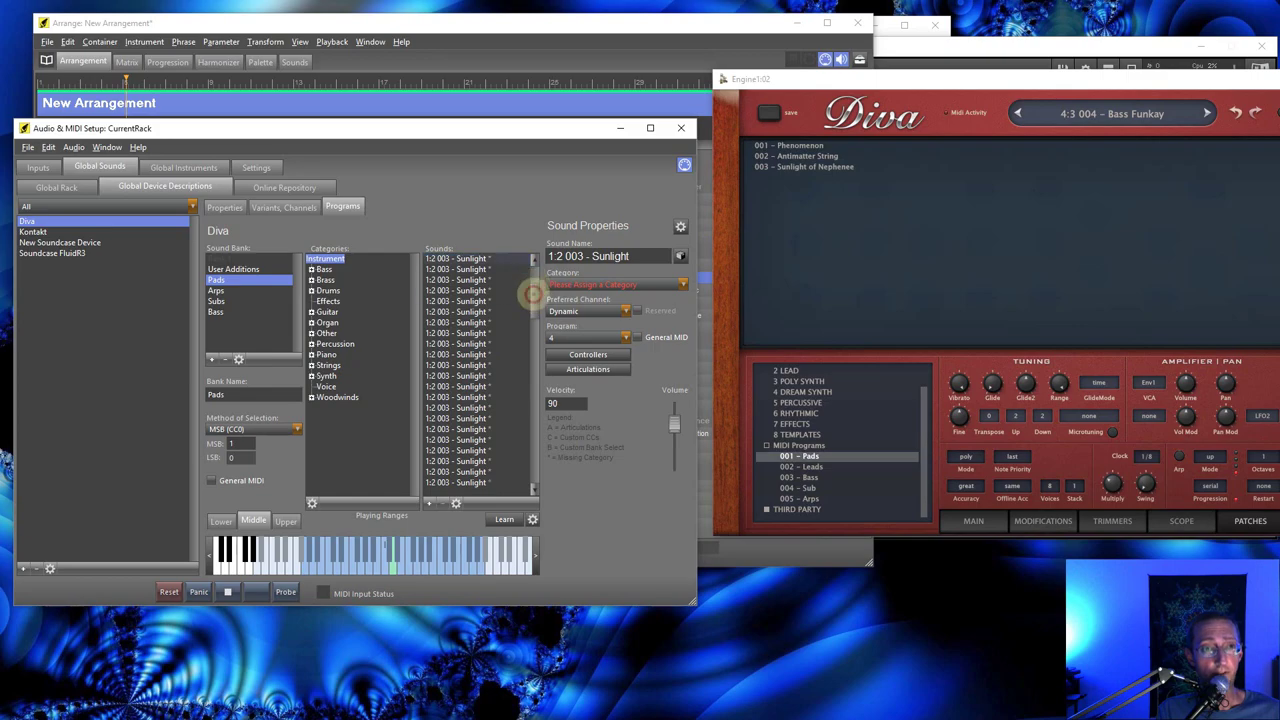
shift+click(457, 482)
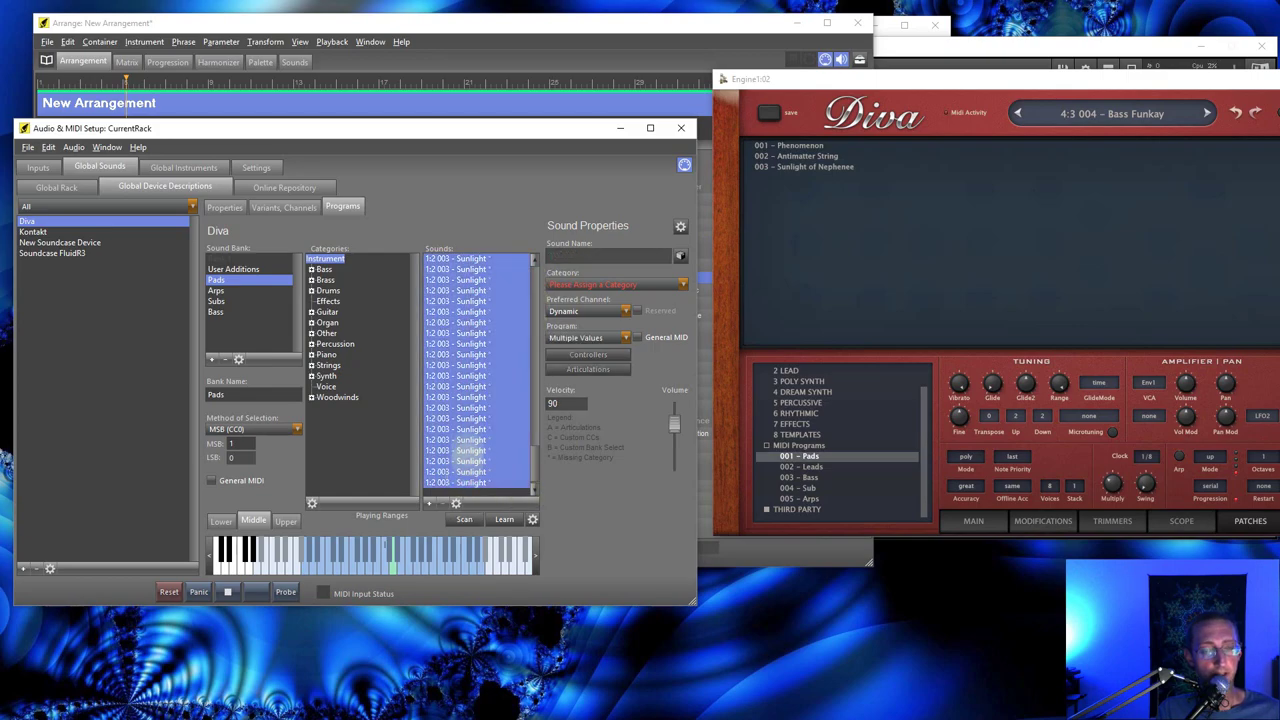
right_click(467, 422)
click(505, 552)
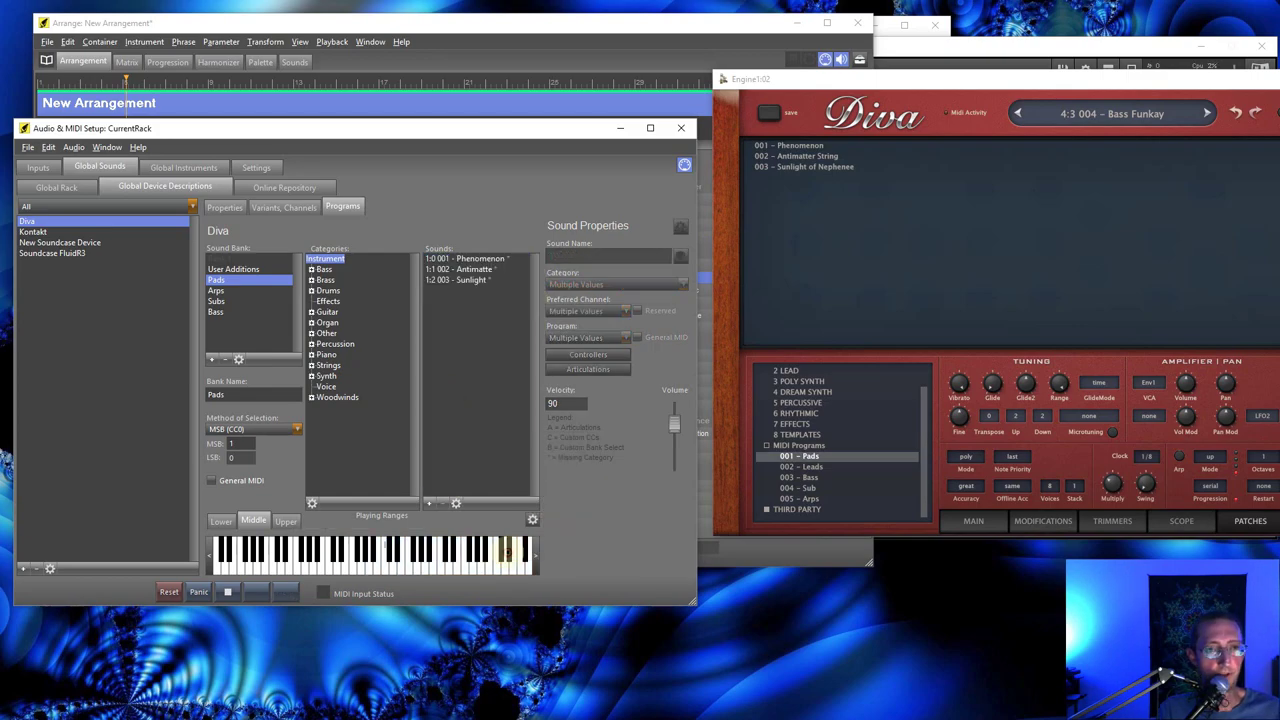
Step: Remove the duplicate Absently entries from the Arps bank
click(218, 290)
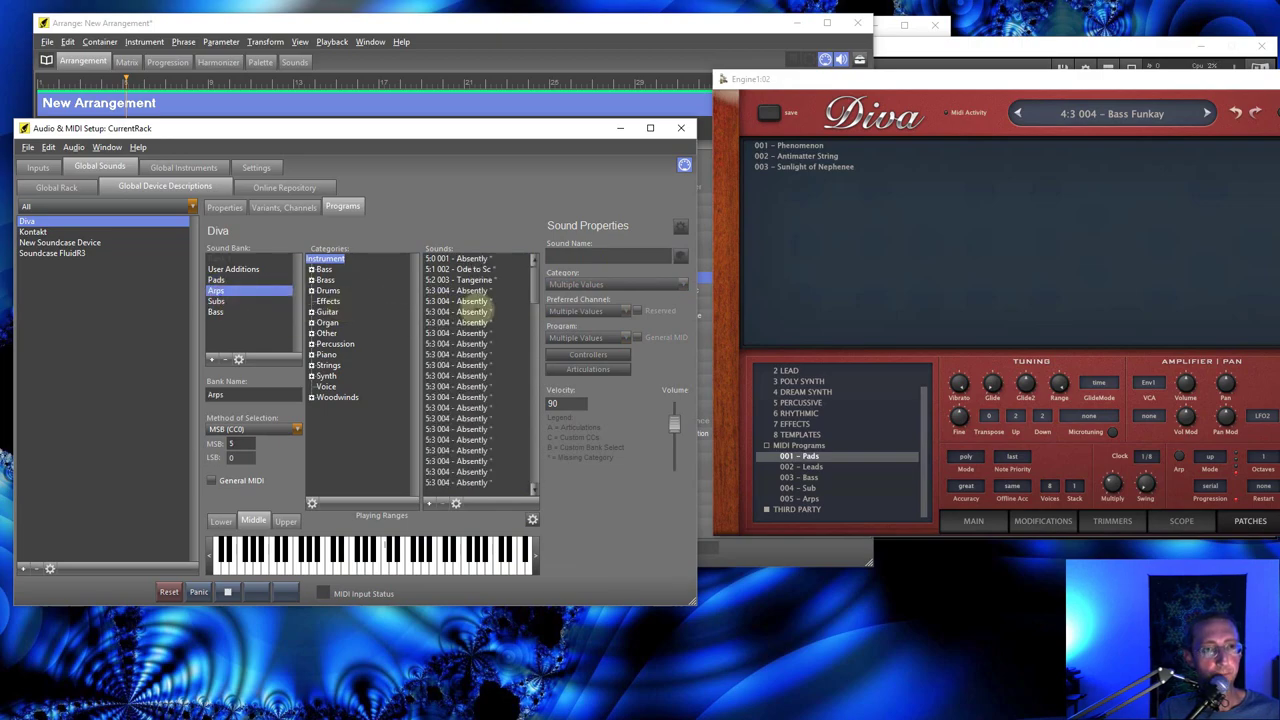
click(478, 300)
scroll(530, 292, down, 2)
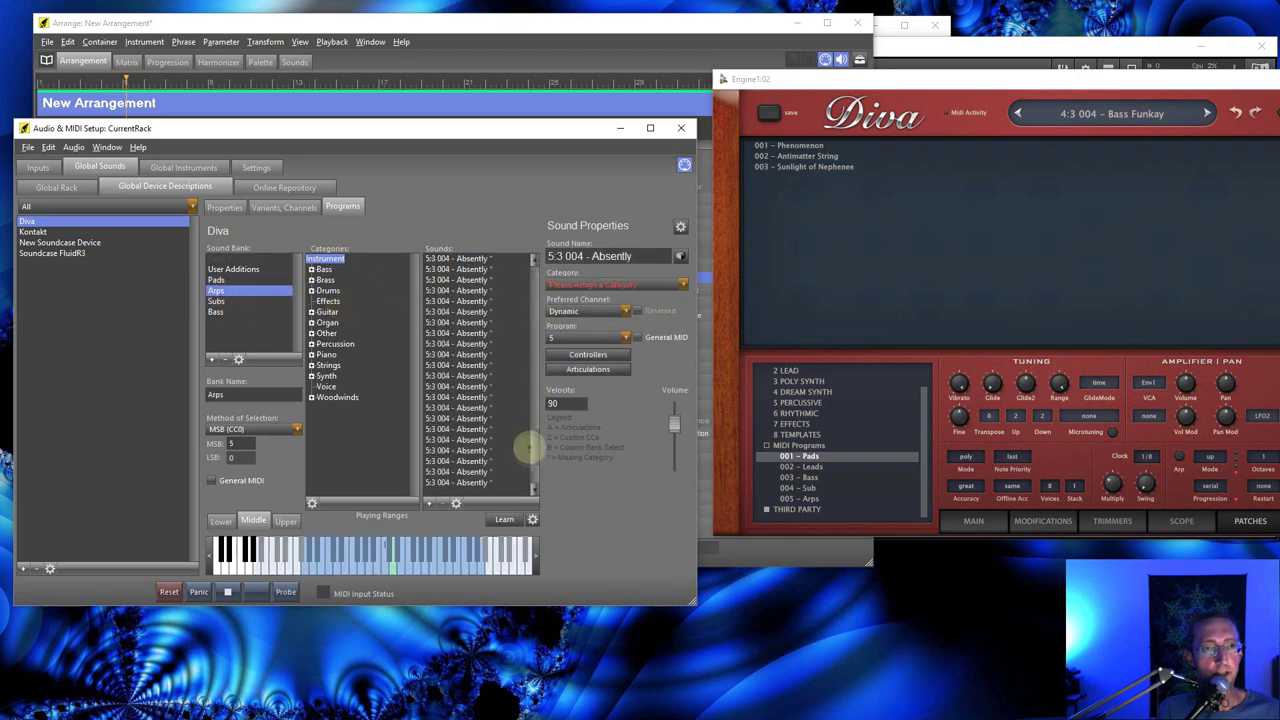
shift+click(473, 482)
right_click(471, 425)
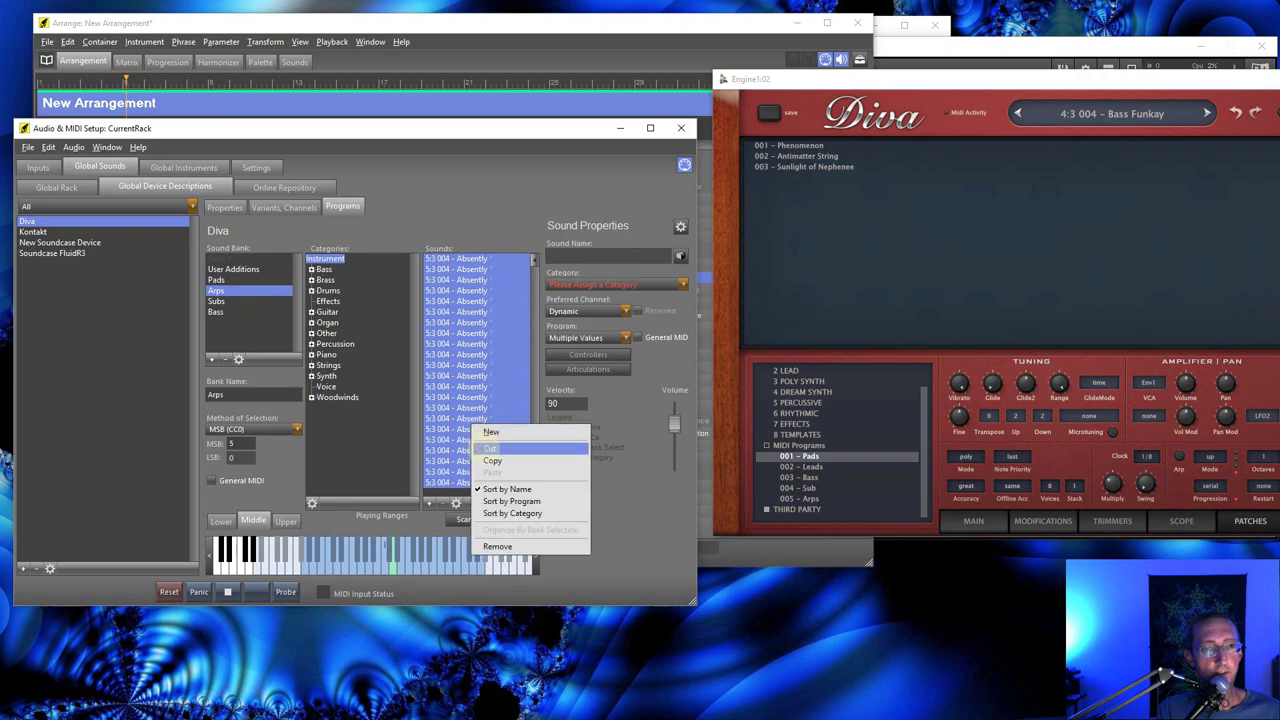
click(497, 546)
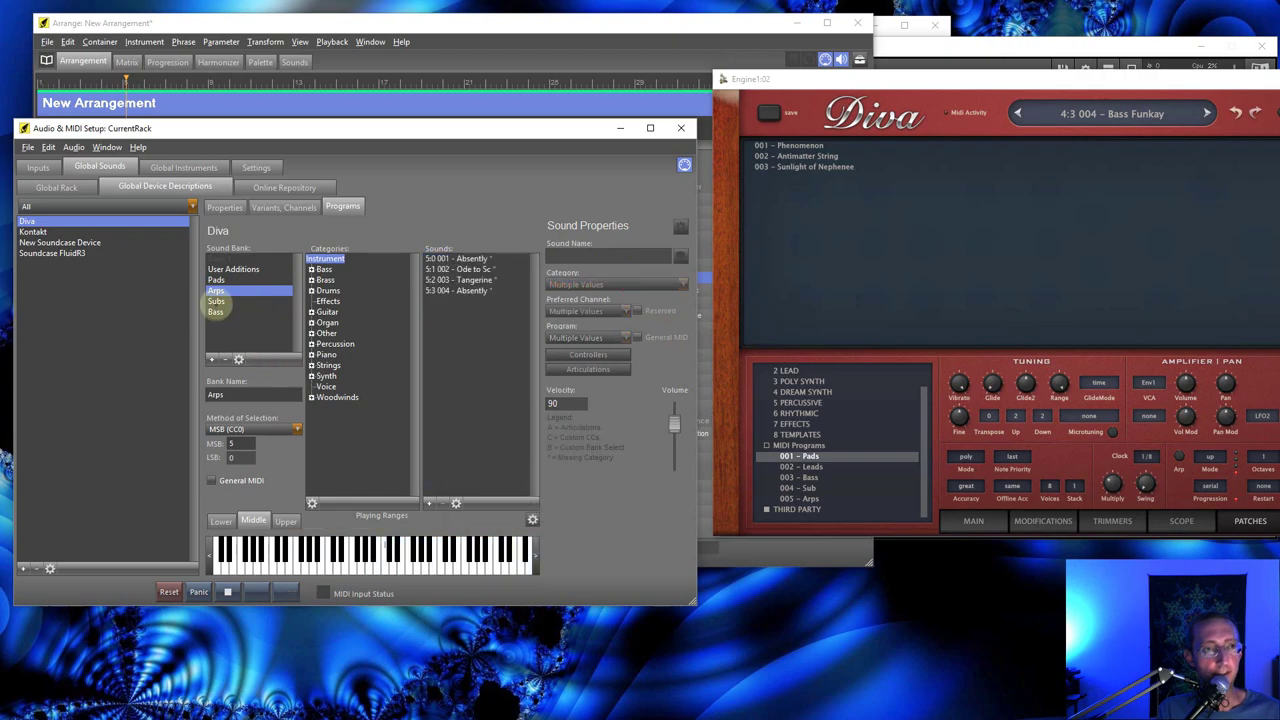
Step: Remove the duplicate Bass Picked entries from the Subs bank
click(216, 301)
click(478, 311)
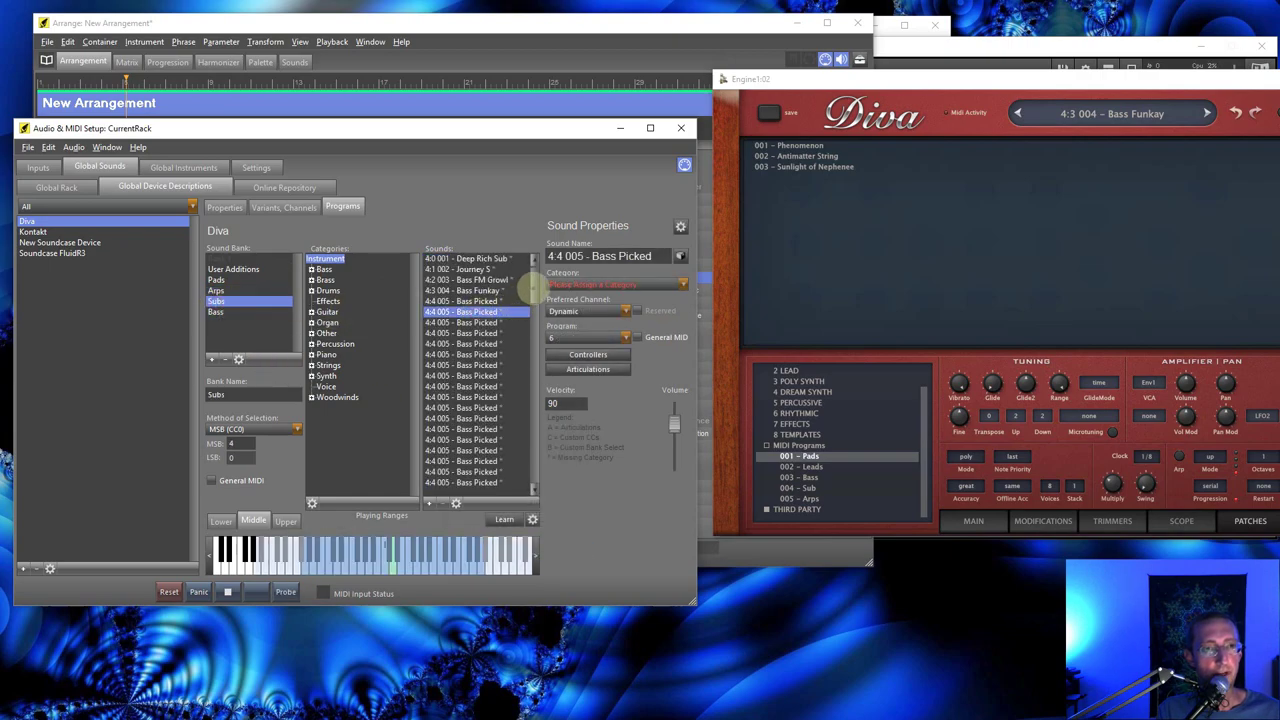
drag(535, 290, 543, 480)
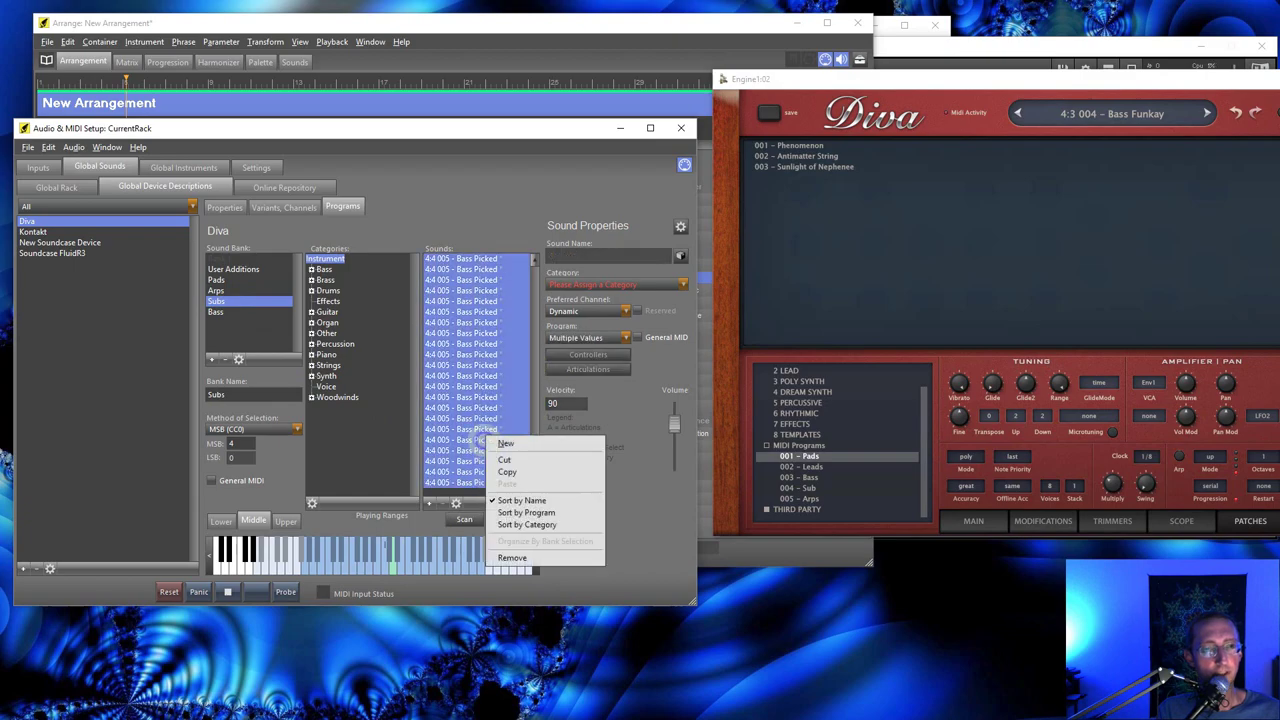
click(512, 557)
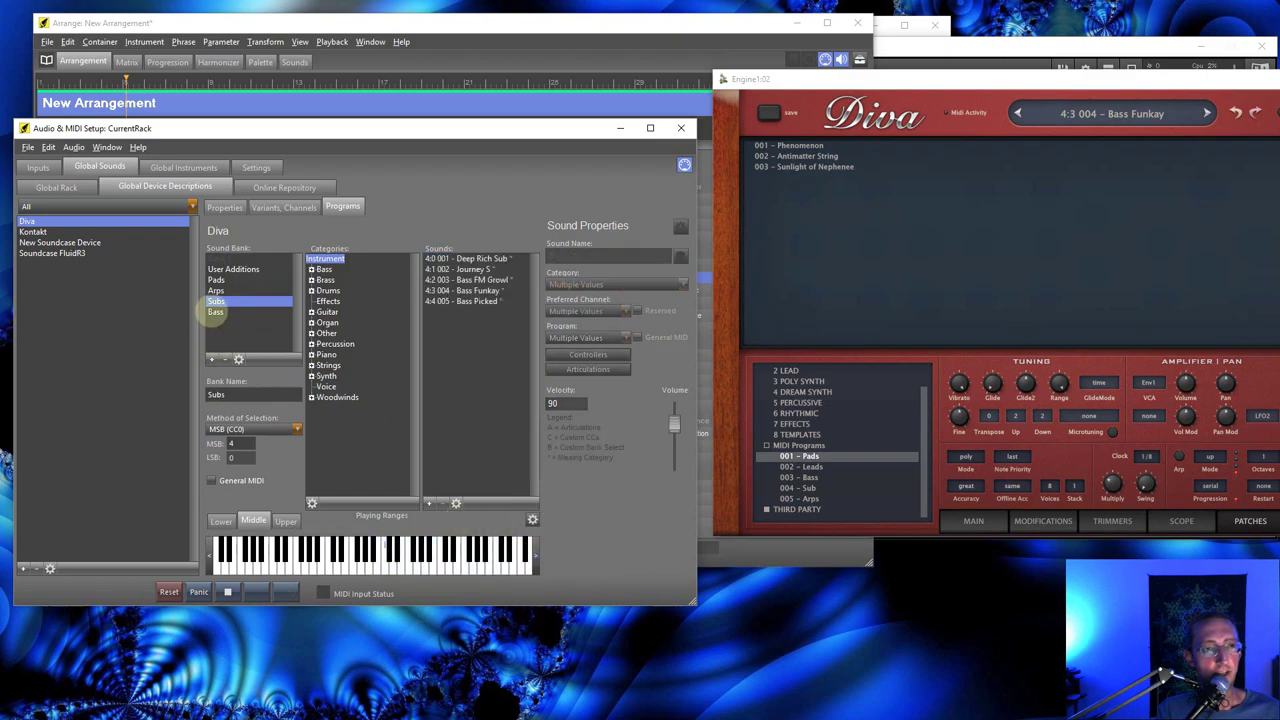
Step: Remove the duplicate Forever 80s entries from the Bass bank, leaving eight sounds
click(215, 312)
click(458, 343)
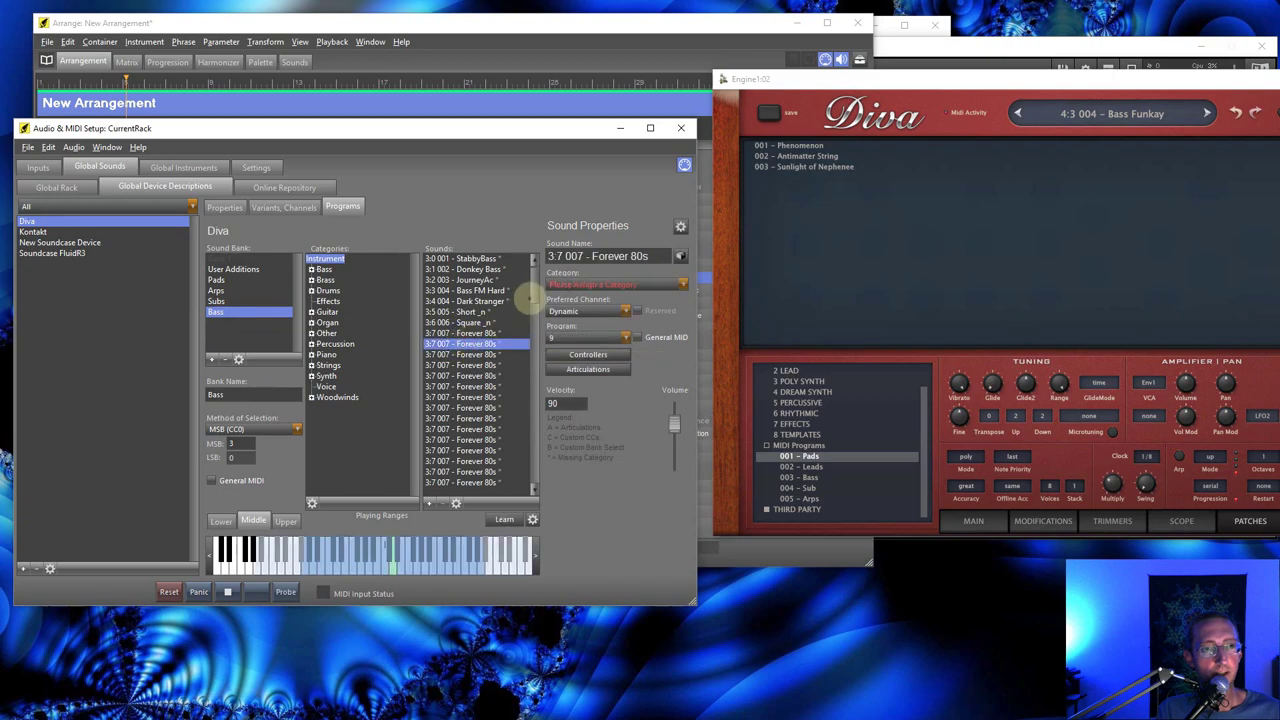
scroll(520, 420, down, 5)
shift+click(480, 482)
right_click(480, 482)
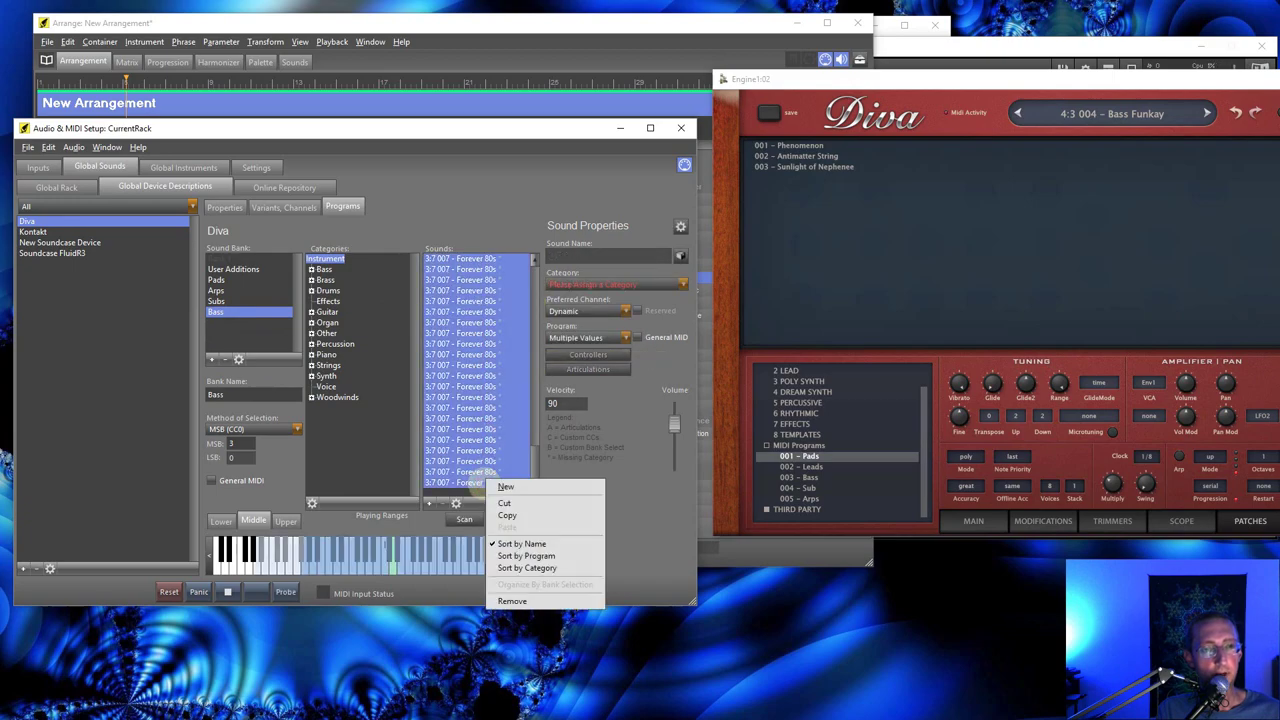
click(512, 600)
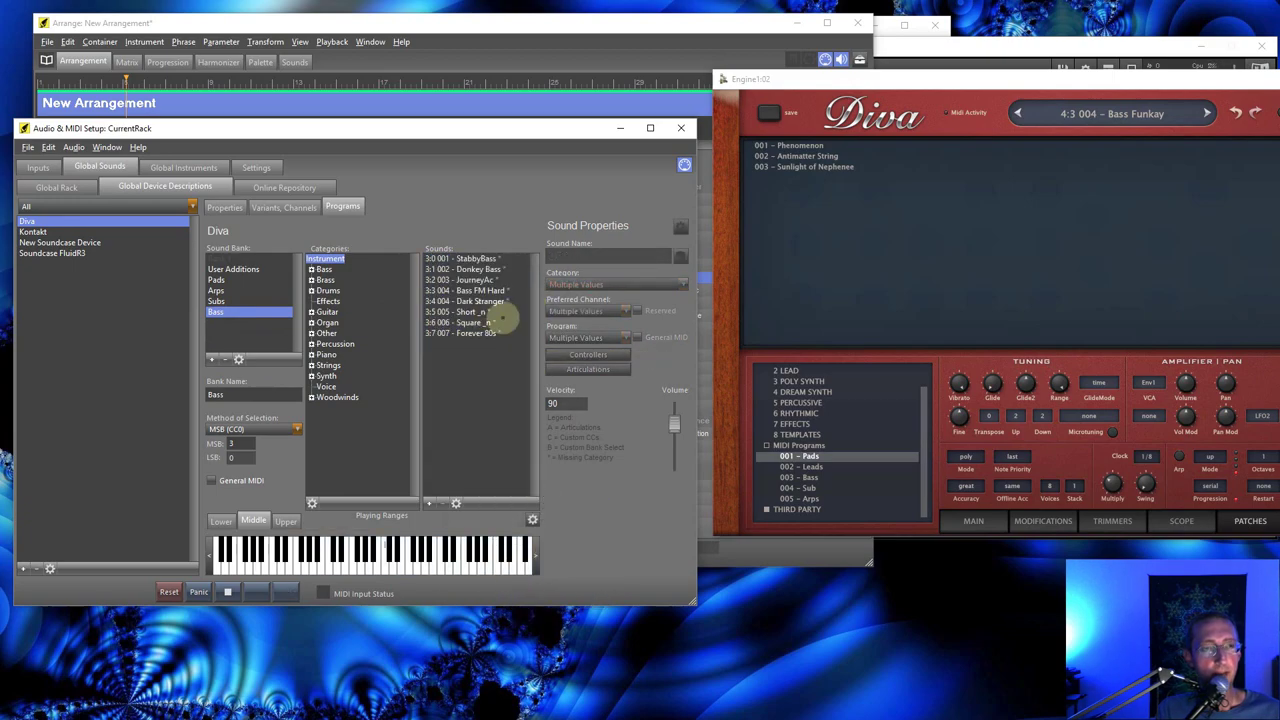
Step: Set all eight Bass bank sounds to the Synth Bass category
click(460, 258)
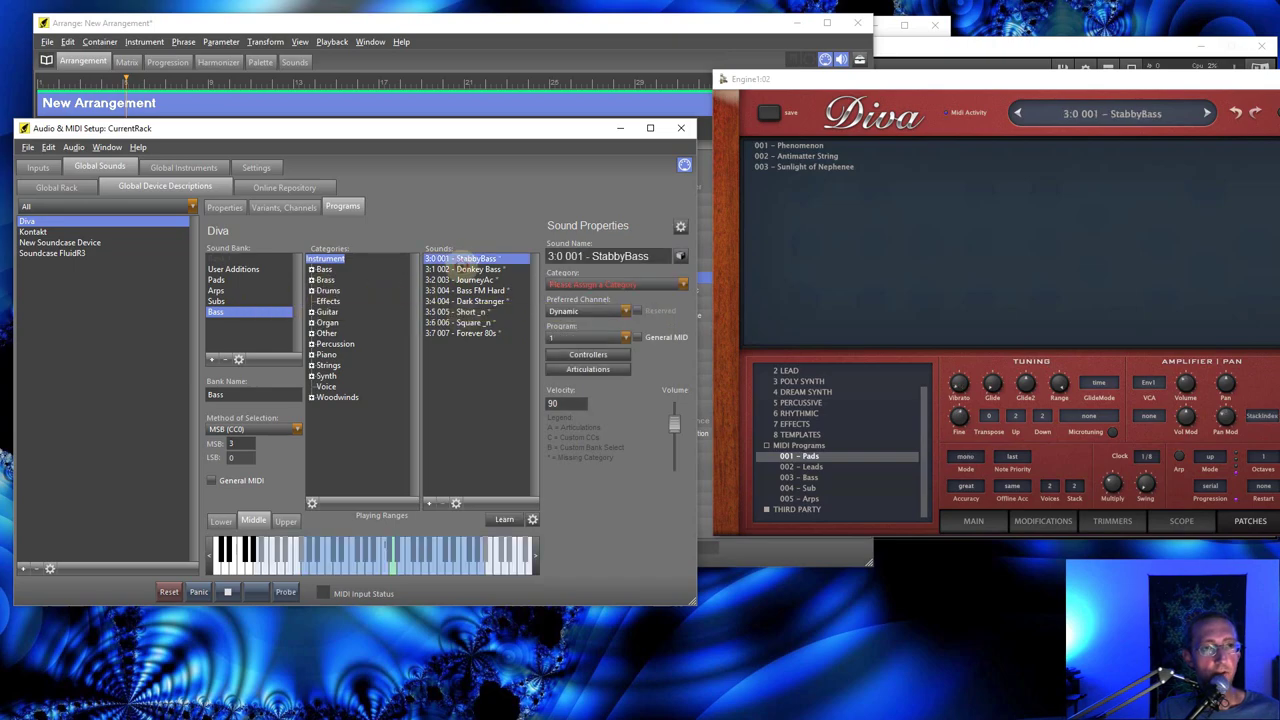
shift+click(465, 333)
click(588, 284)
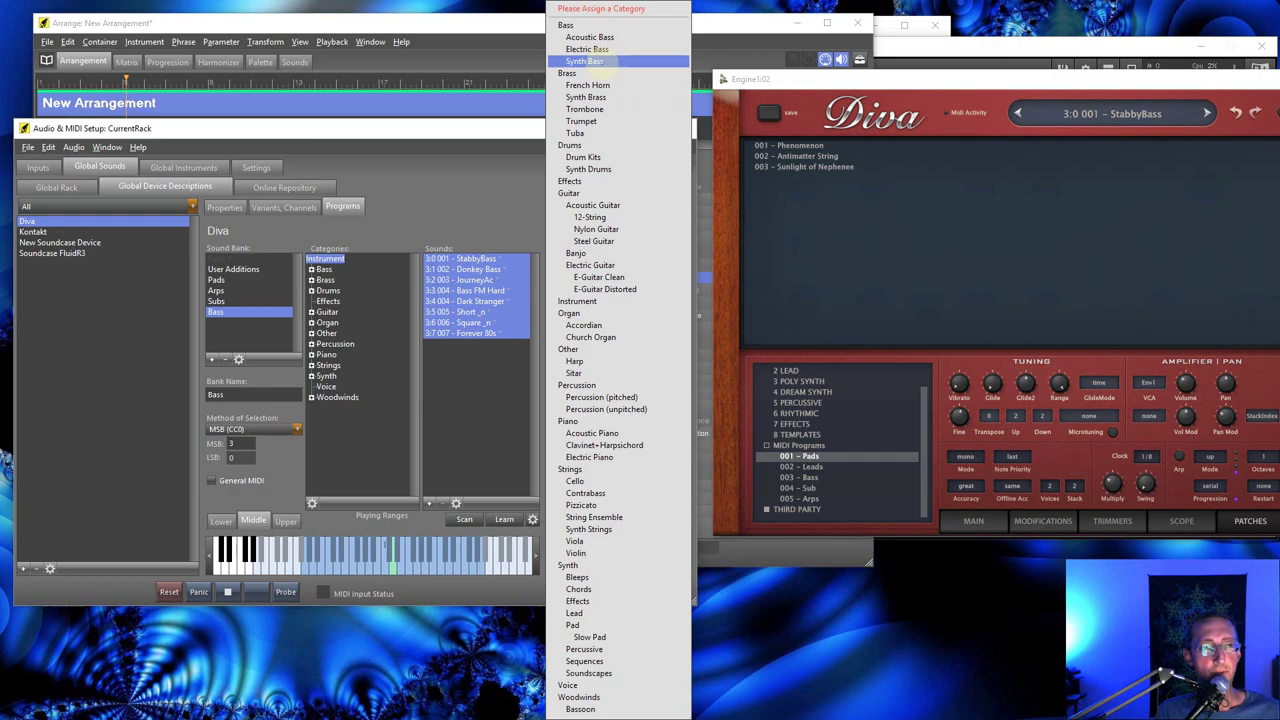
click(585, 61)
Step: Set all five Subs bank sounds to the Synth Bass category
click(222, 300)
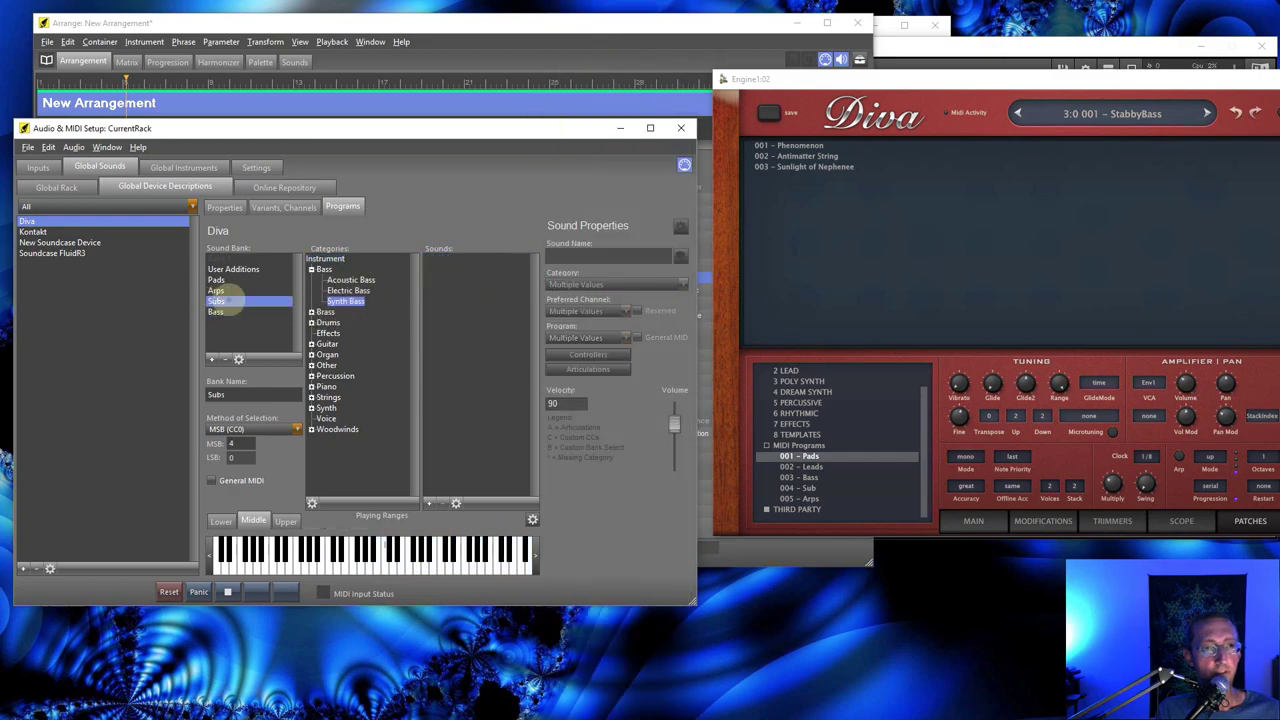
click(325, 258)
click(468, 258)
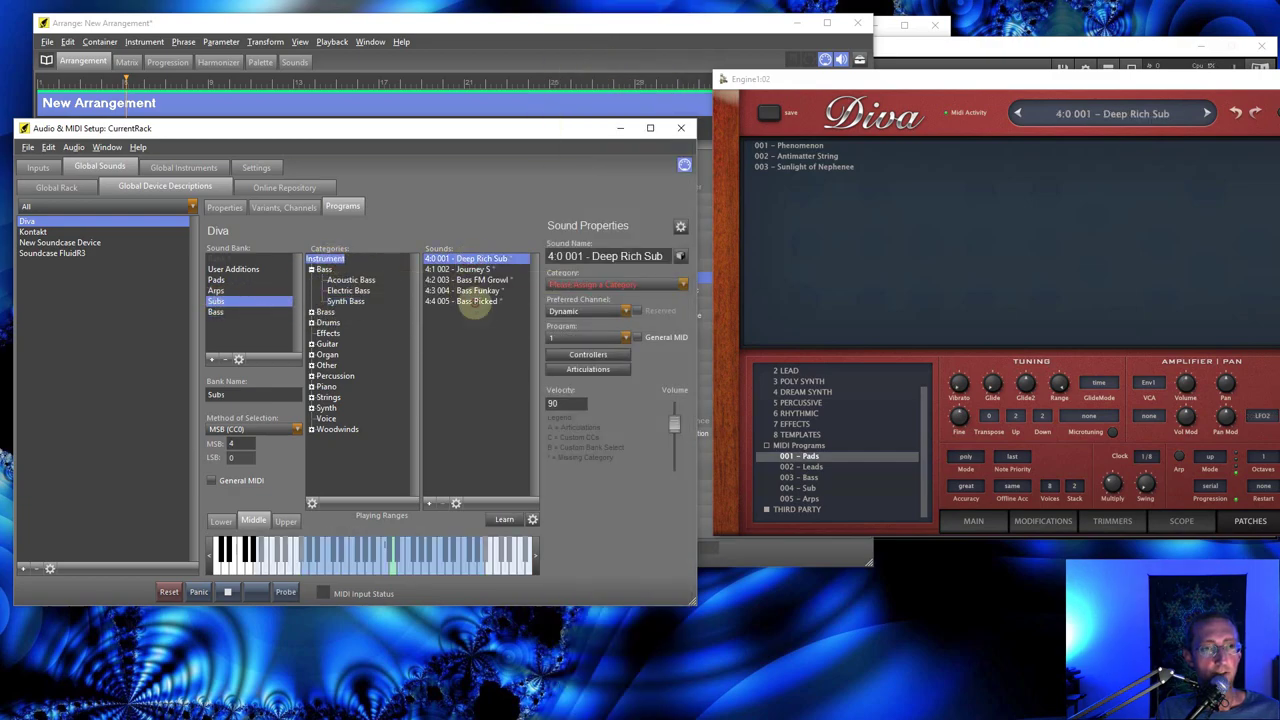
shift+click(474, 302)
click(588, 285)
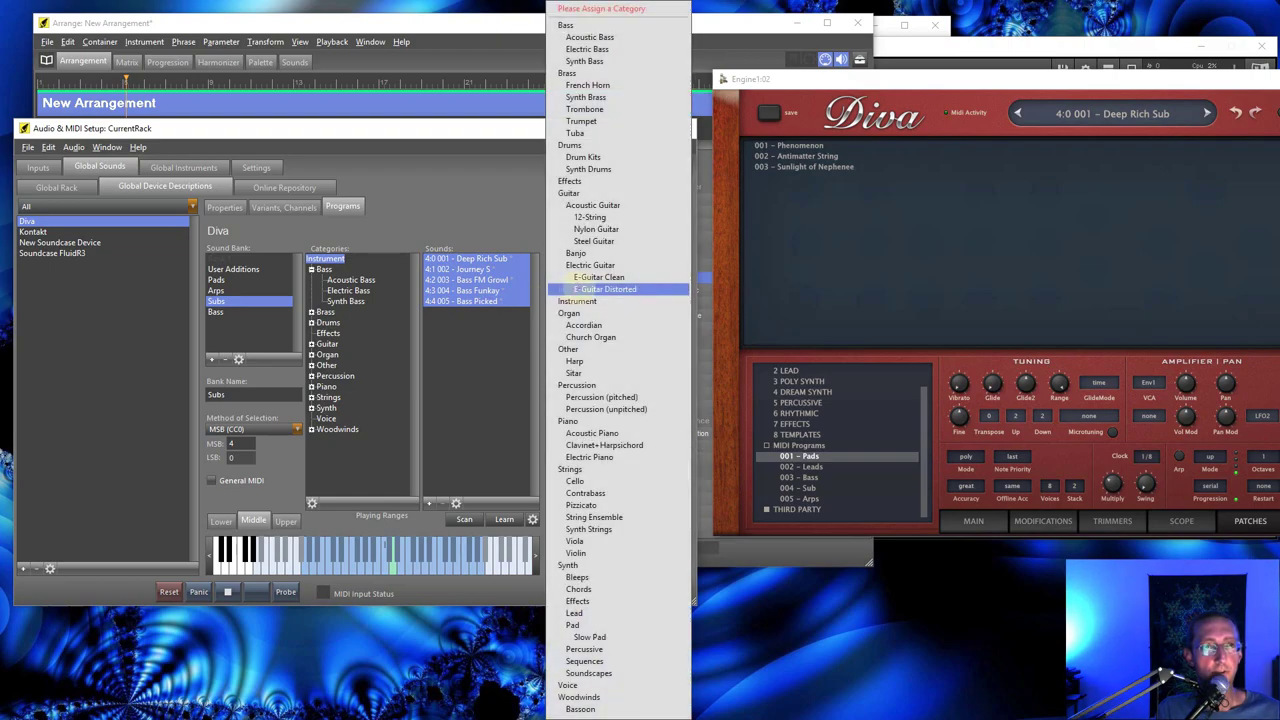
click(600, 60)
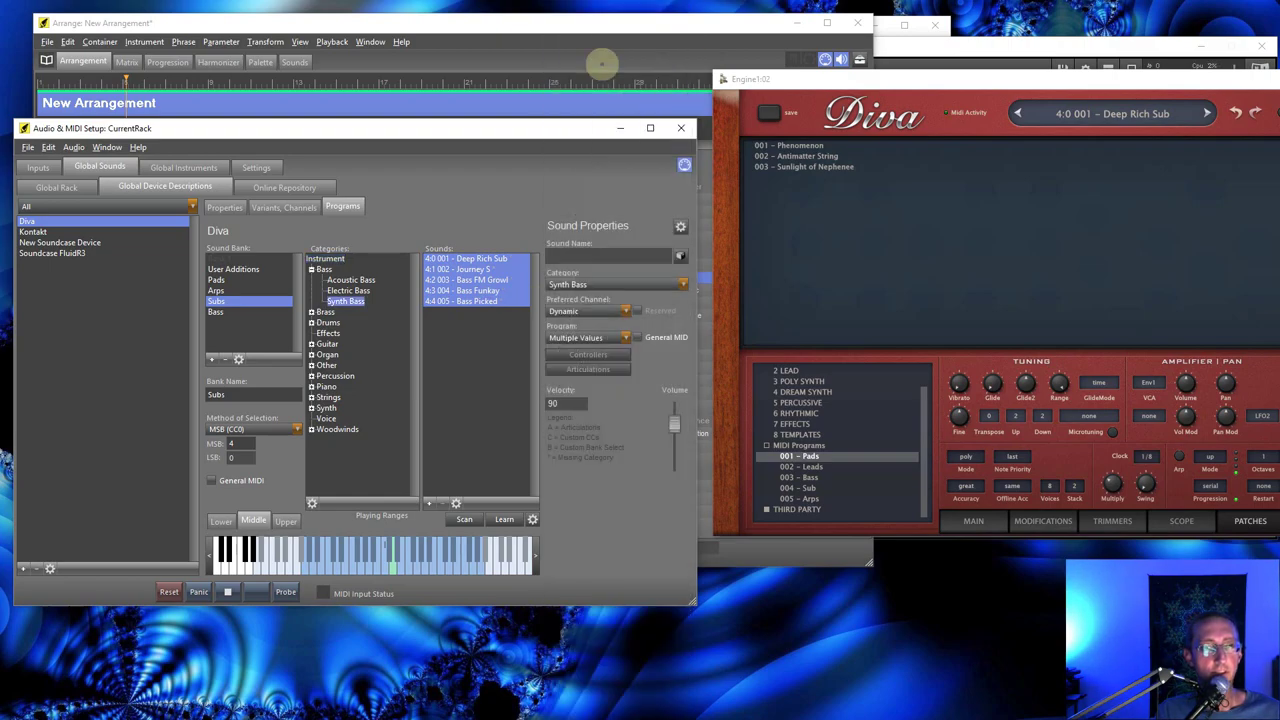
Step: Set all four Arps bank sounds to the Synth category
click(215, 290)
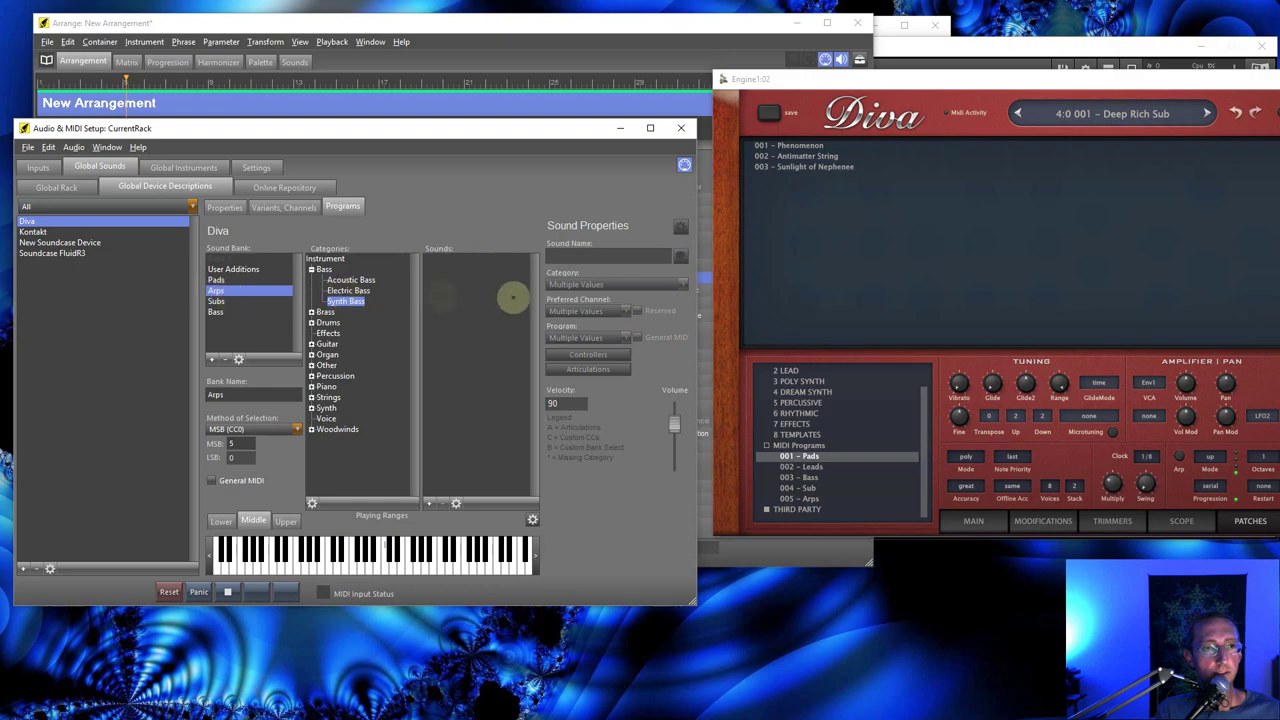
click(324, 258)
click(455, 290)
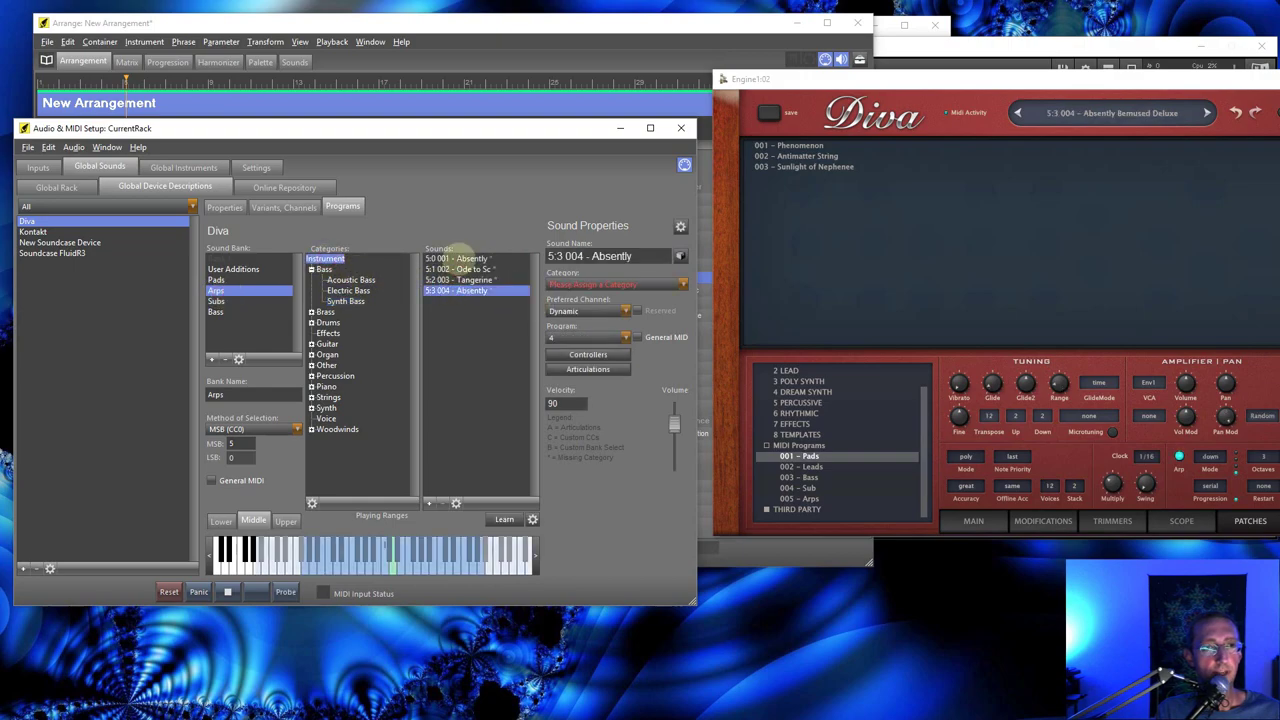
shift+click(457, 258)
click(580, 284)
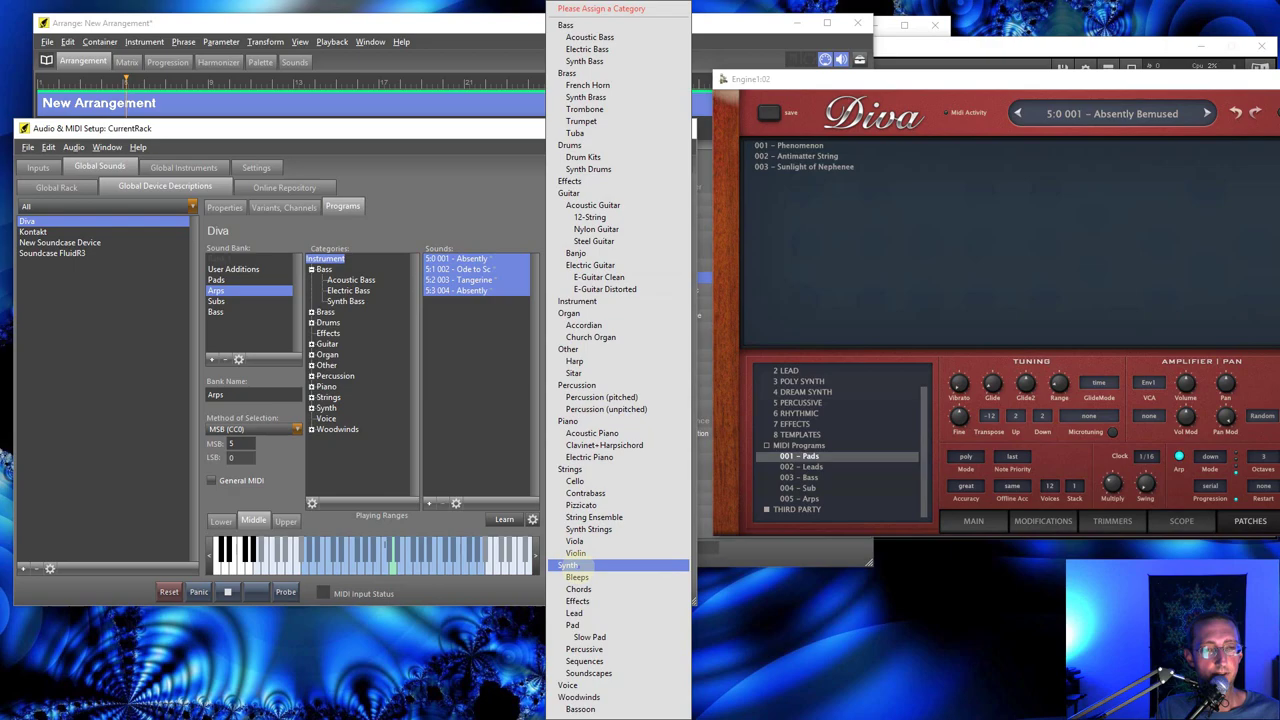
click(570, 565)
Step: Set the three Pads sounds (Phenomenon, Antimatter, Sunlight) to the Pad category
click(216, 280)
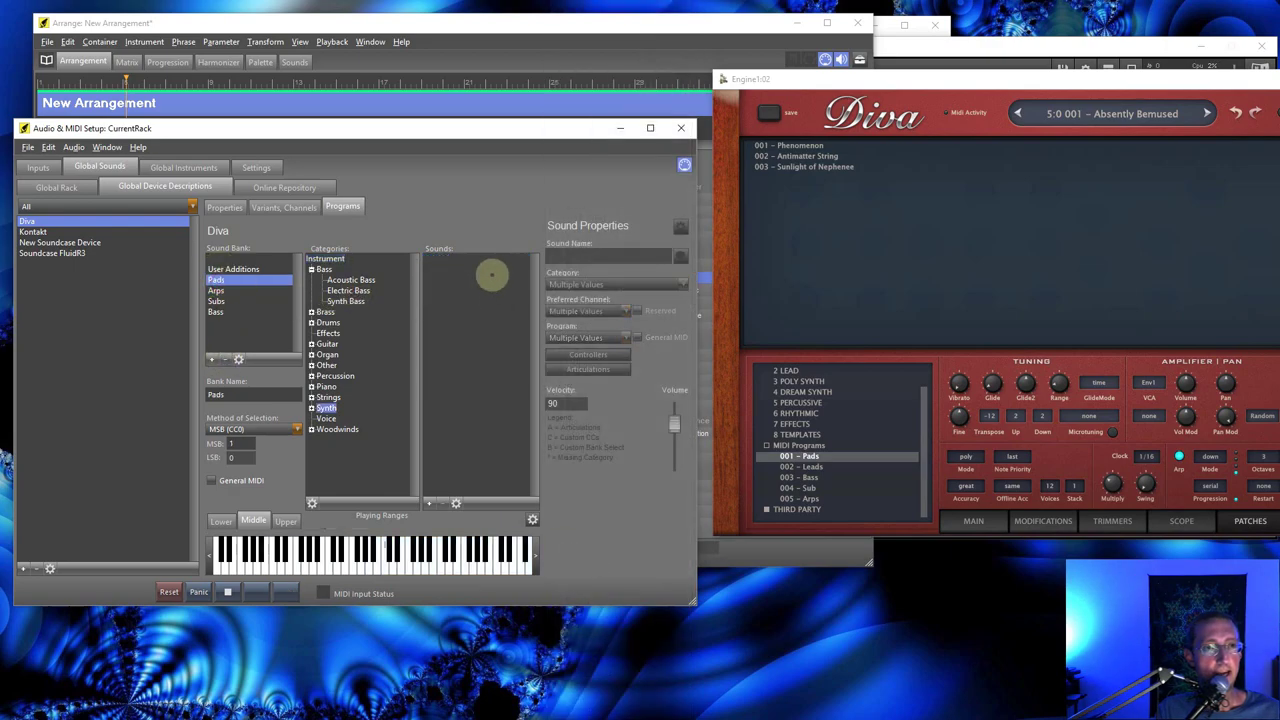
click(325, 258)
click(465, 259)
shift+click(471, 280)
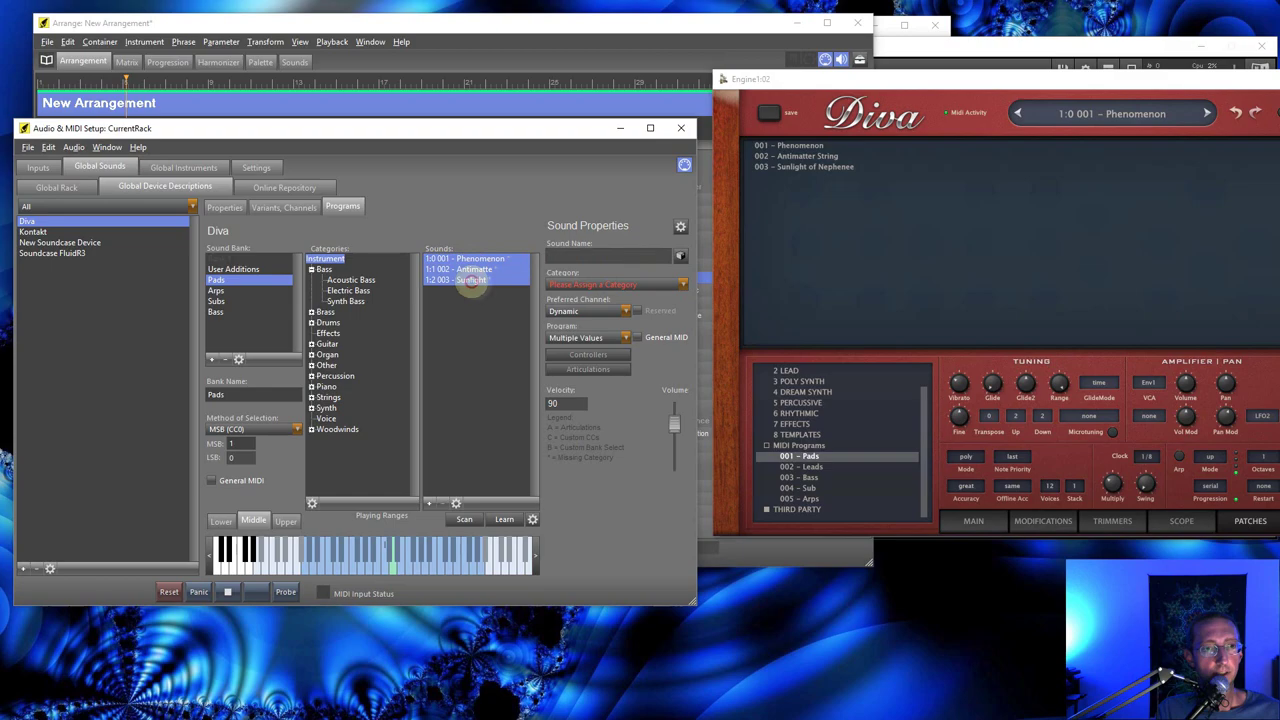
click(583, 285)
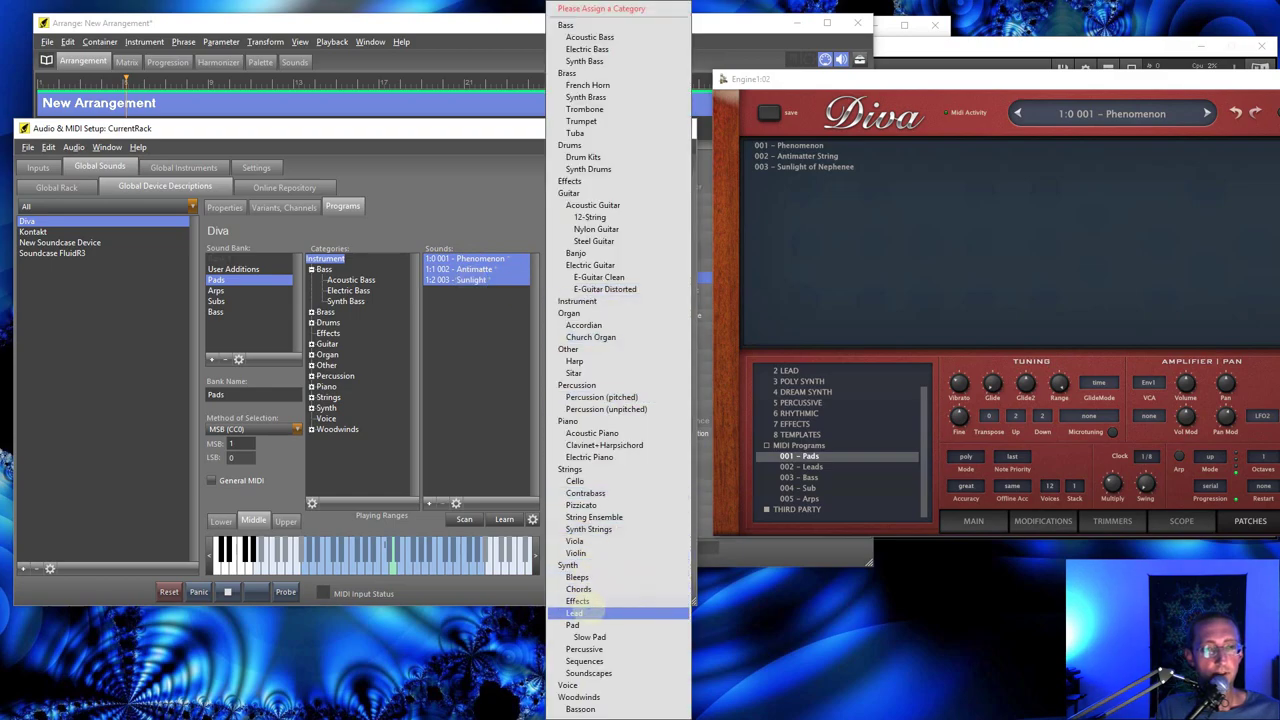
click(575, 625)
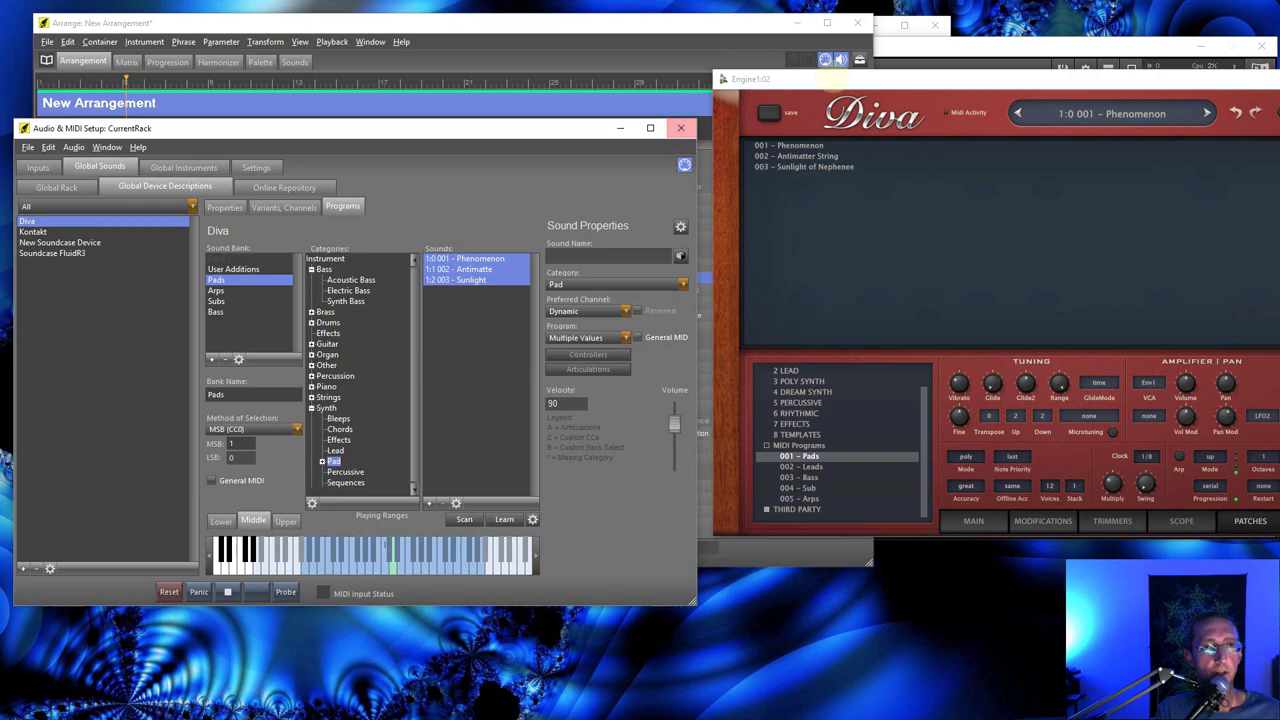
drag(826, 80, 414, 161)
Step: Close the Diva plugin and Audio & MIDI Setup, then reopen it and select the Global Rack Diva module
click(1085, 160)
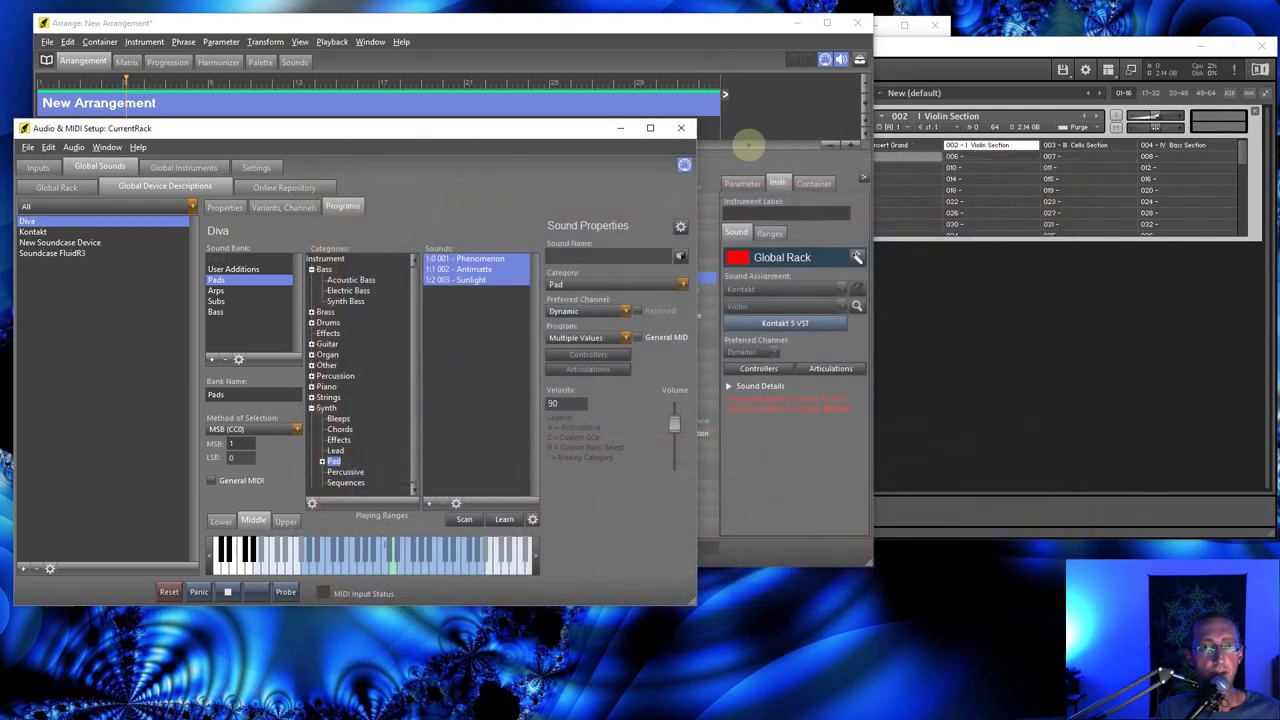
click(680, 127)
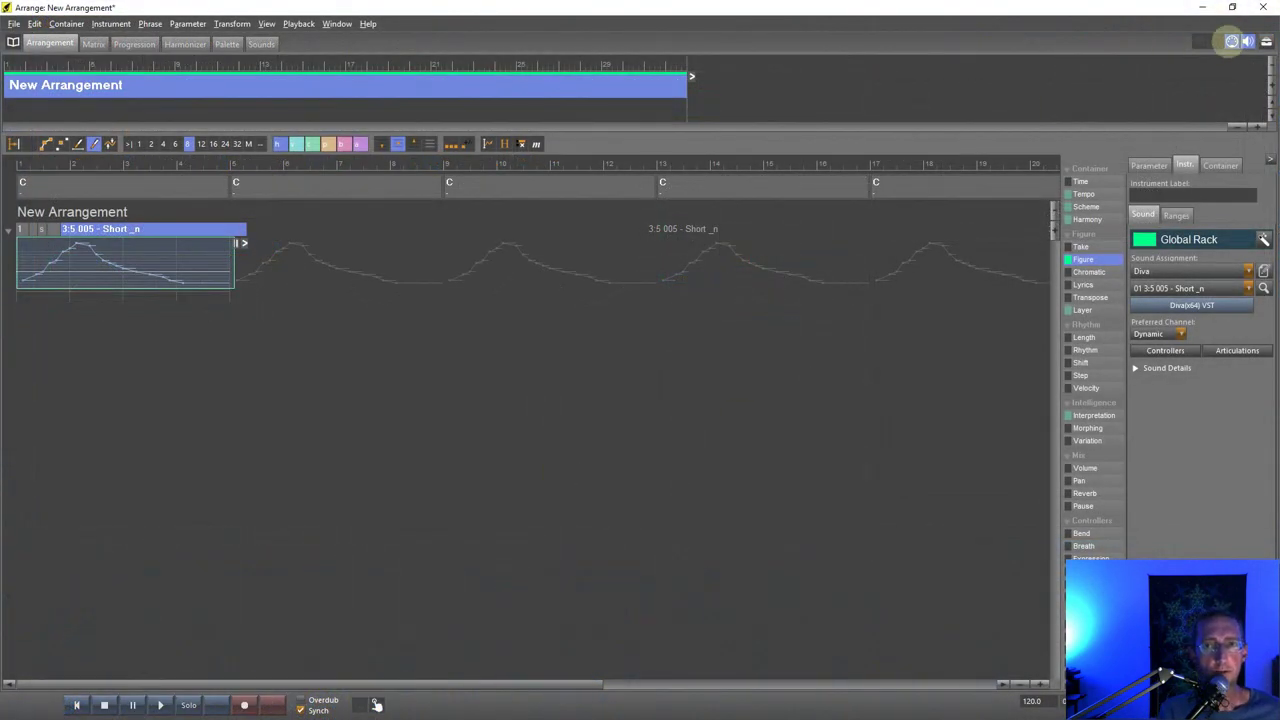
click(1266, 42)
click(364, 263)
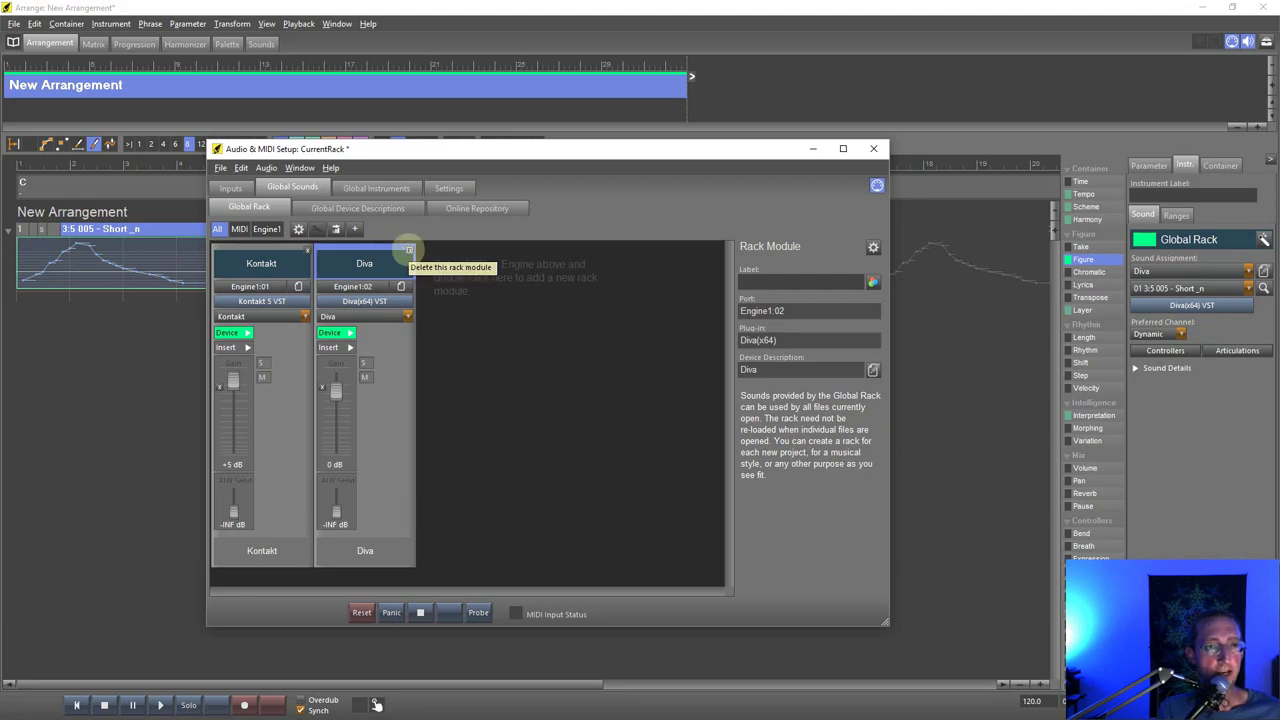
Step: Remove Diva from the rack module and reload Diva (x64) into the empty second module
click(409, 249)
click(517, 405)
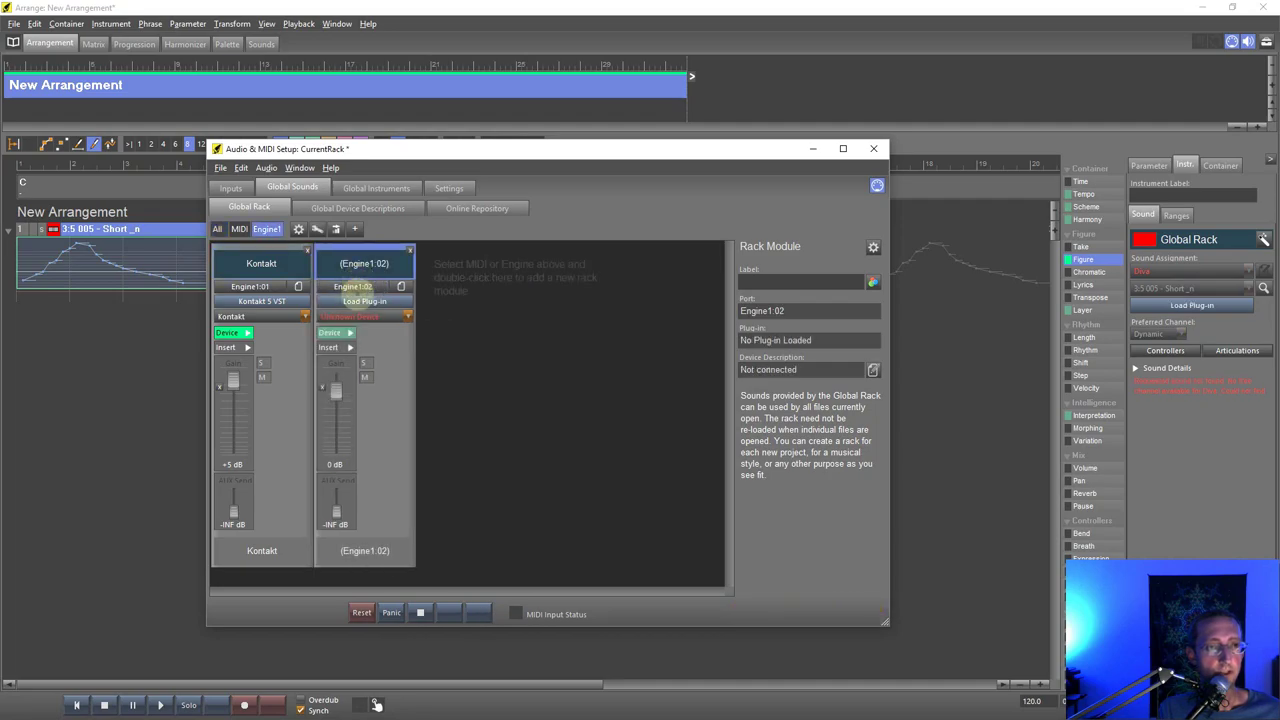
click(352, 300)
mouse_move(402, 305)
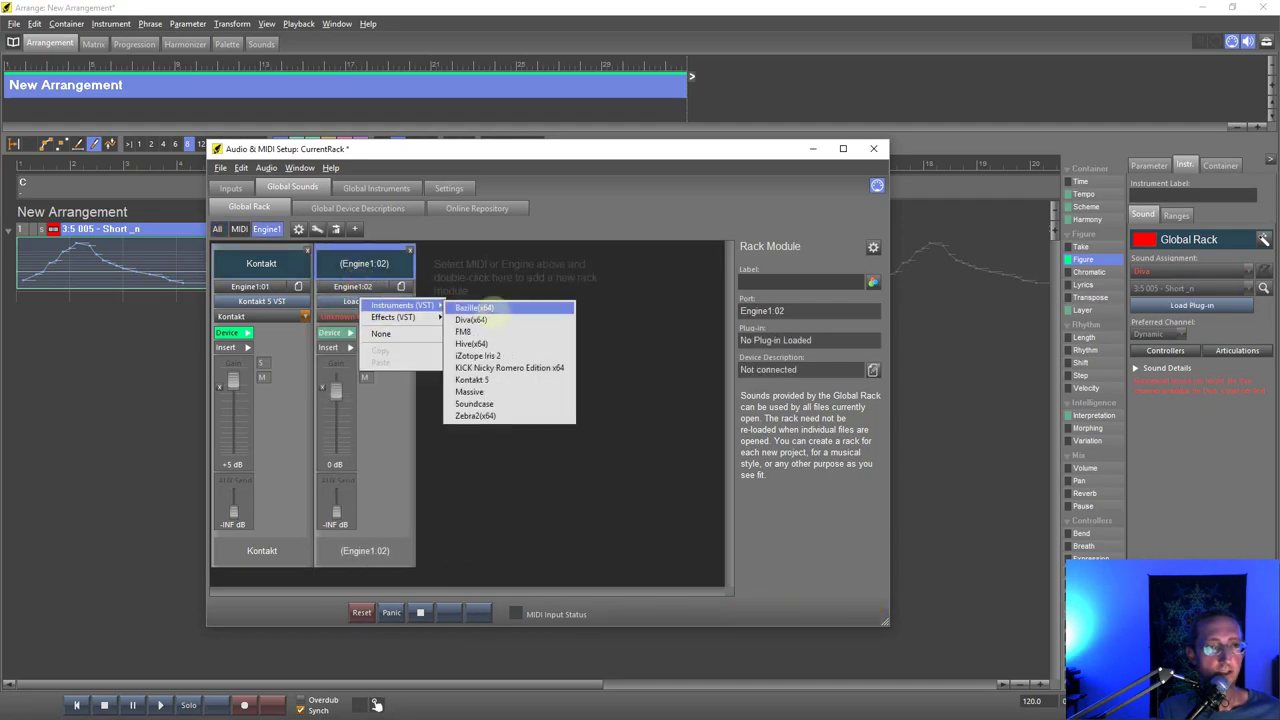
click(471, 319)
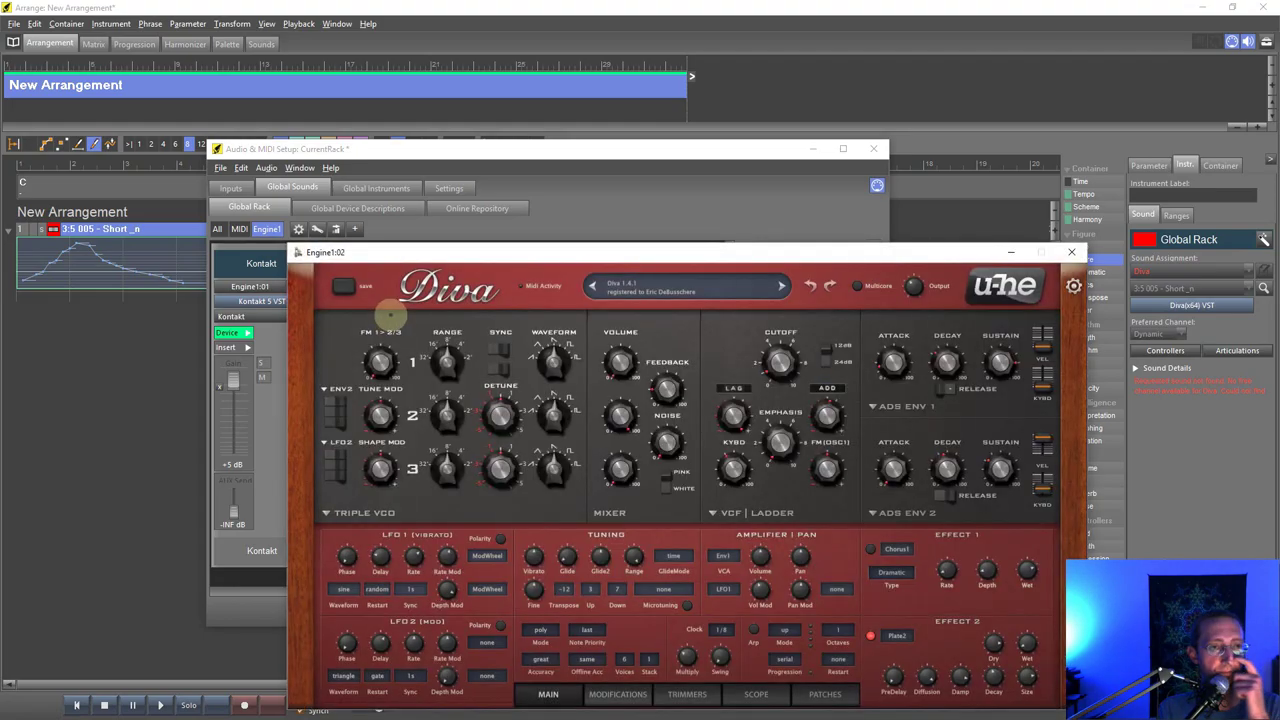
click(1071, 252)
Step: Link the module to the Synthesizers > Diva device description and close the setup
click(390, 316)
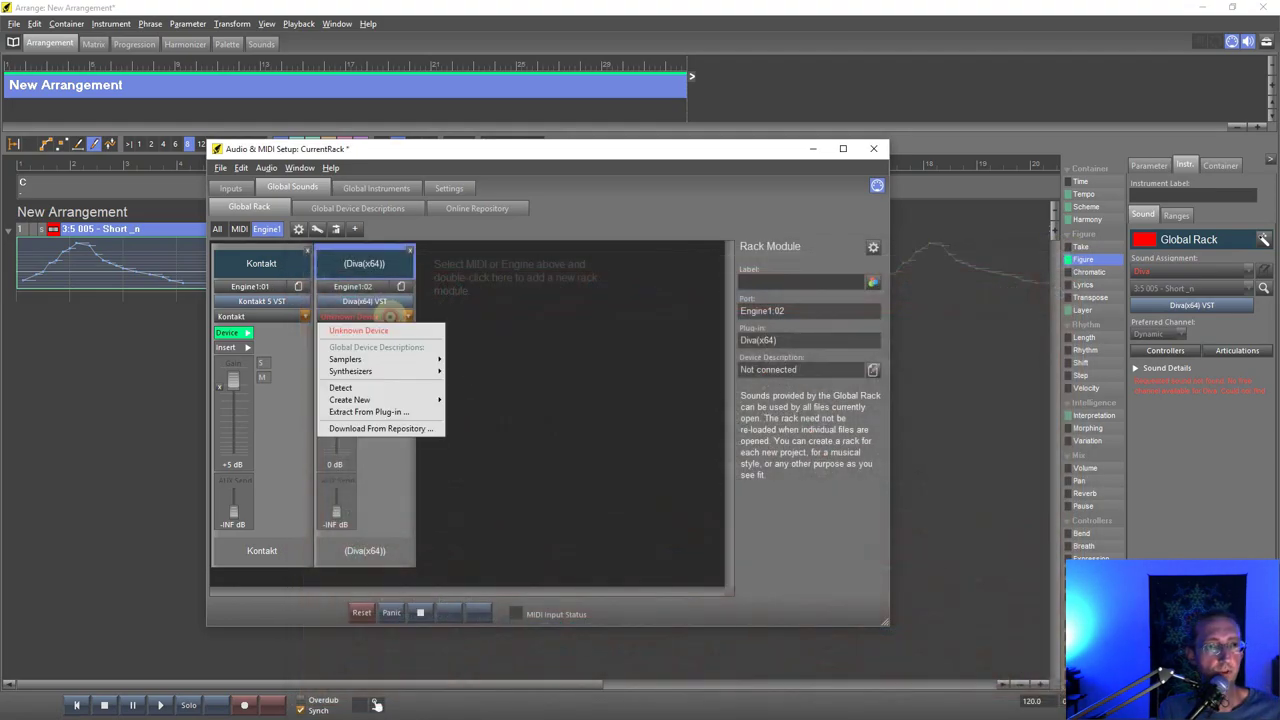
mouse_move(381, 361)
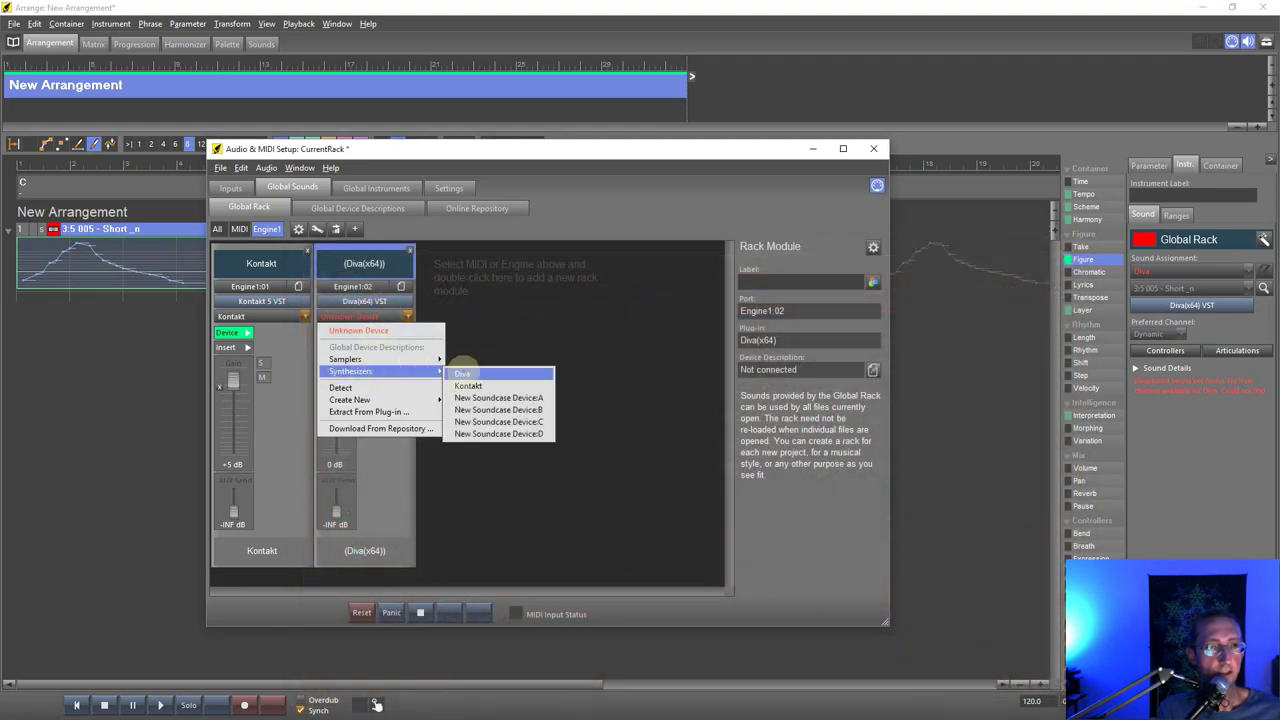
click(462, 373)
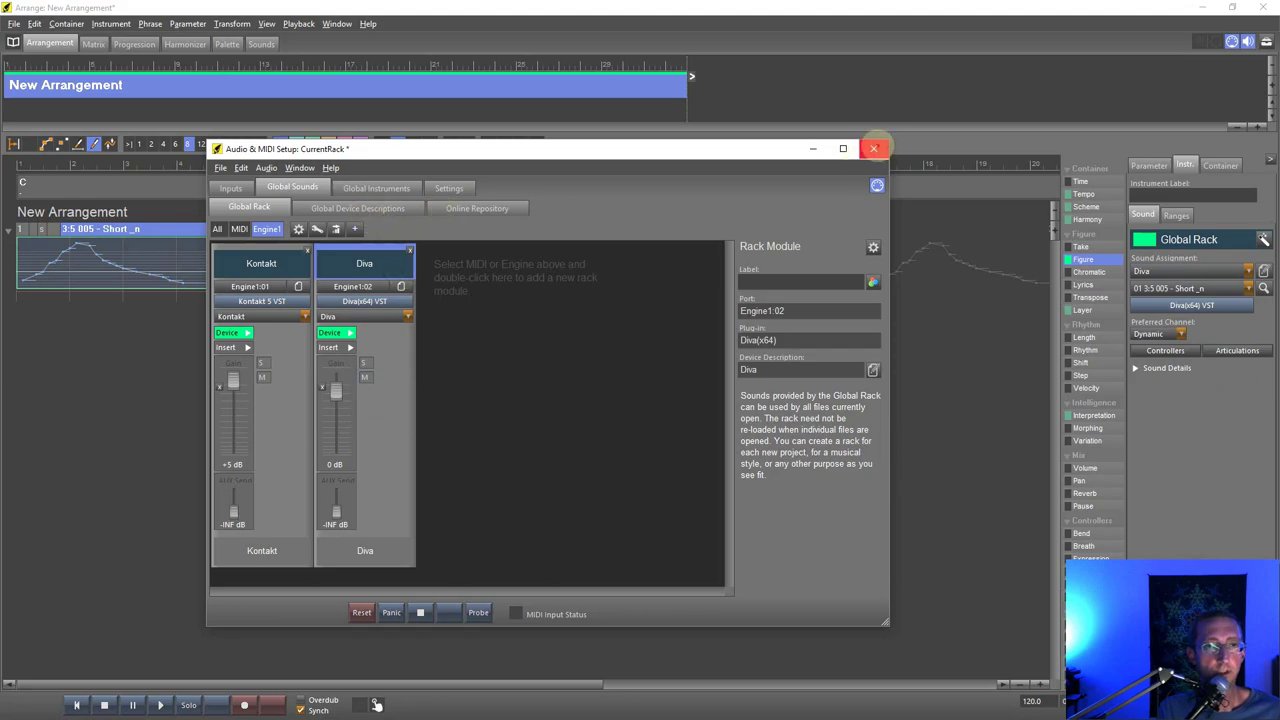
click(873, 148)
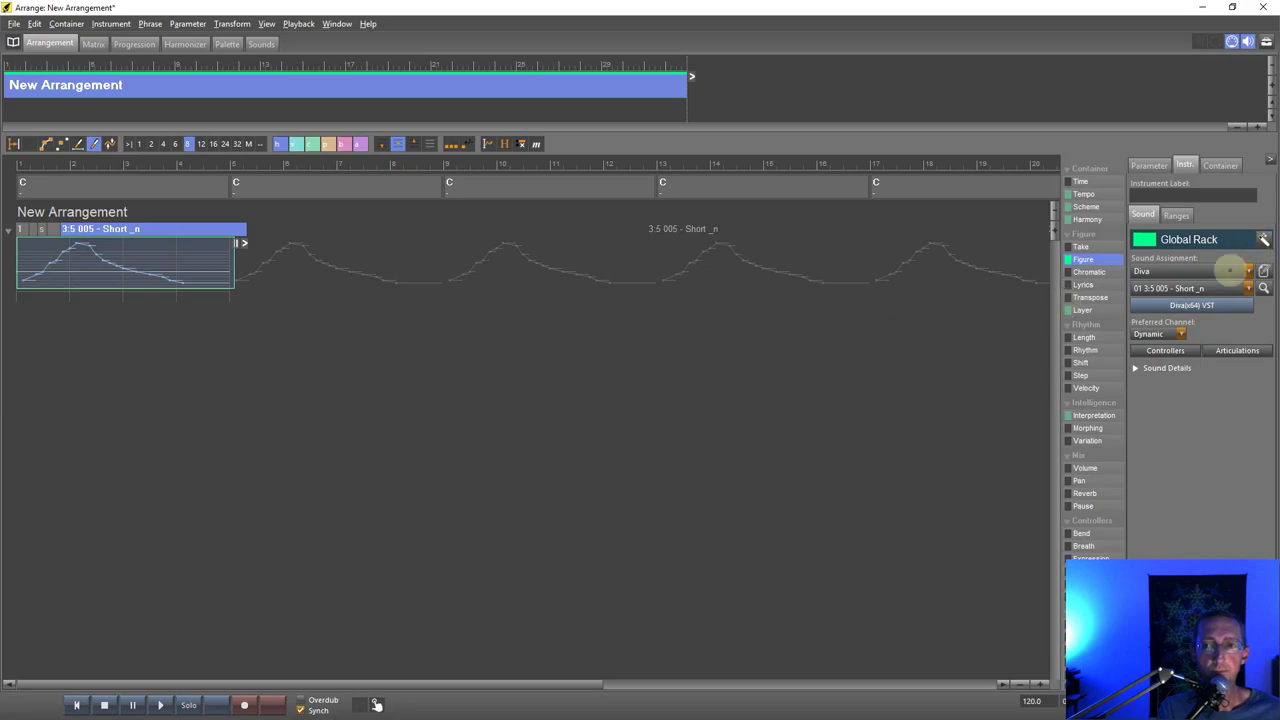
Step: Assign track 1 to the Diva module
click(1248, 270)
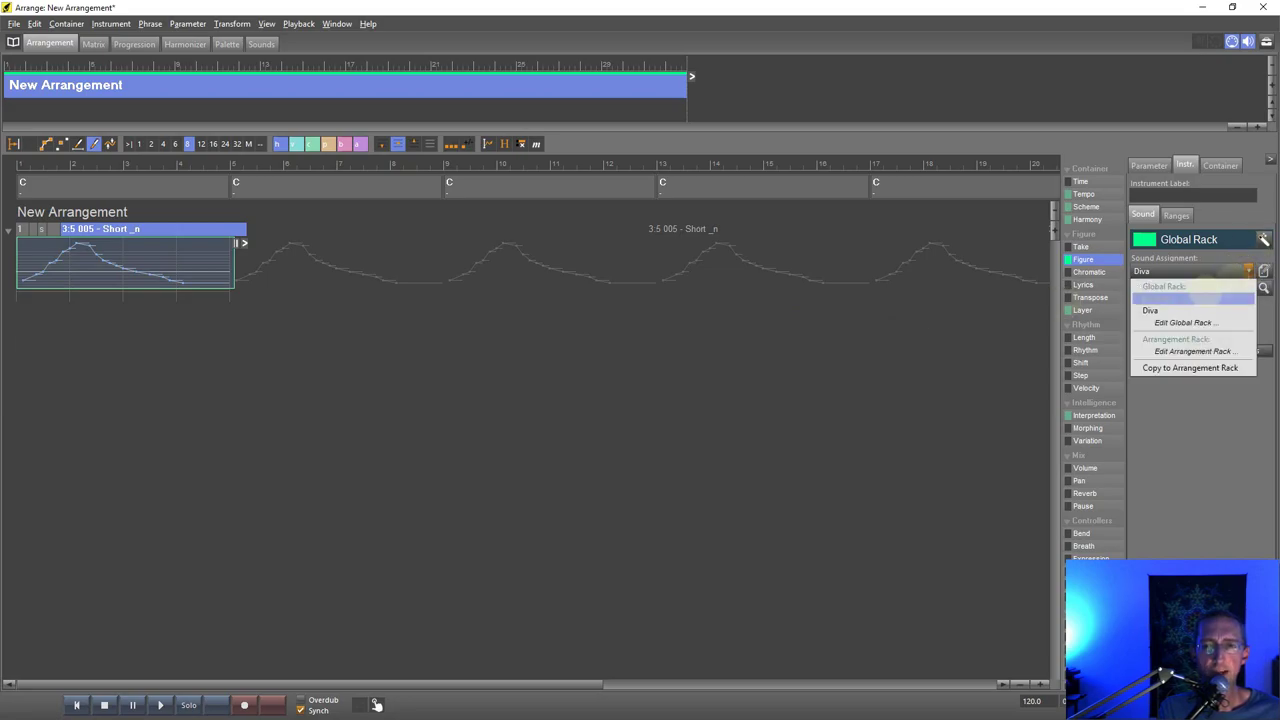
click(1168, 312)
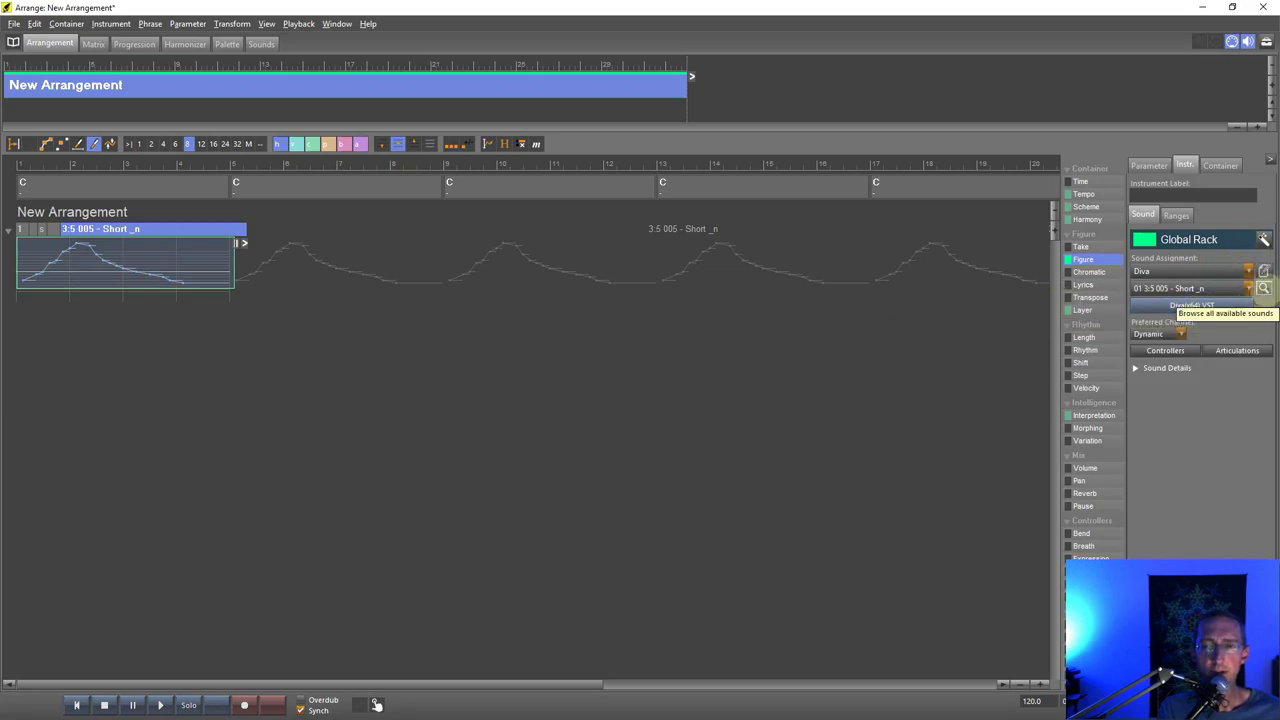
click(1263, 288)
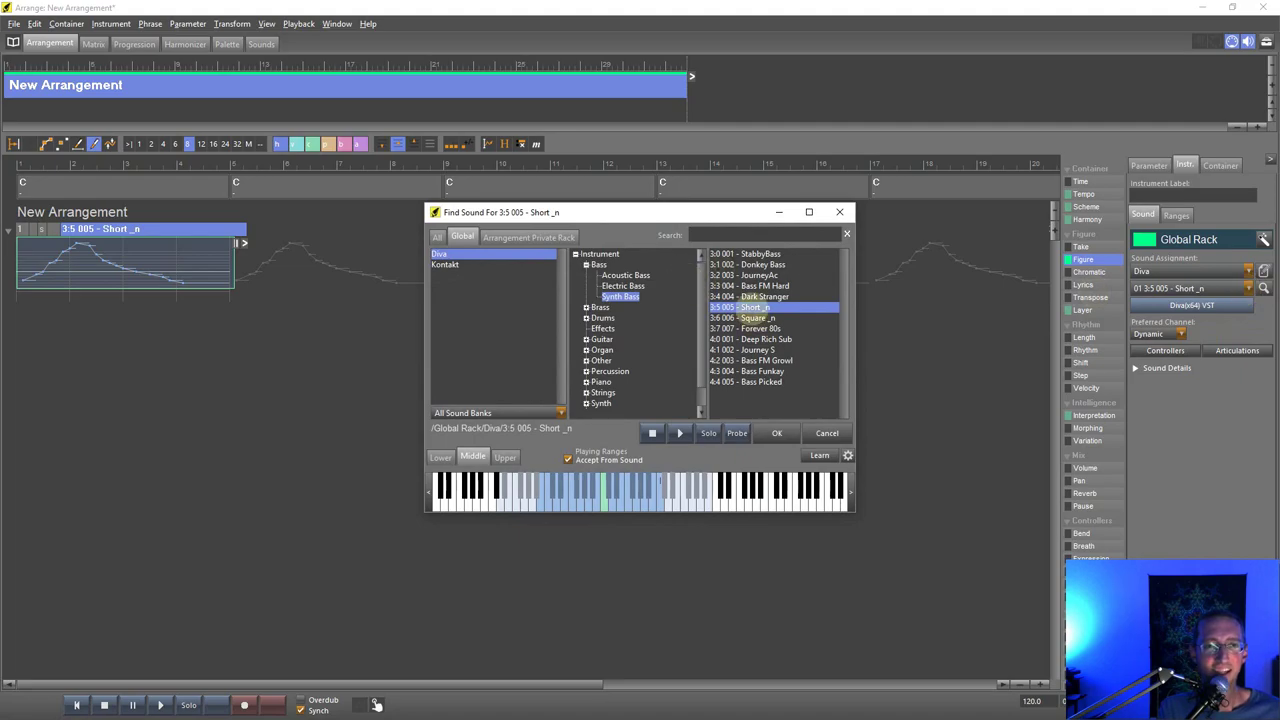
key(Escape)
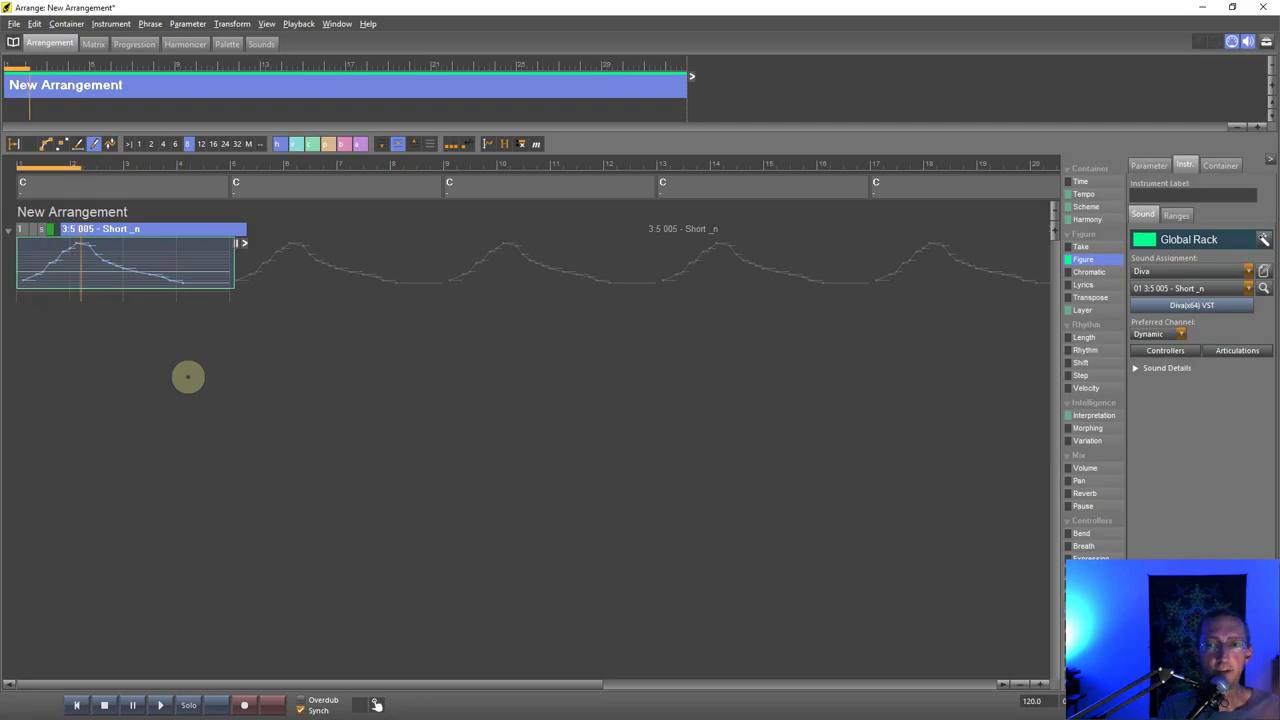
Step: Give track 1 the Synth Bass sound 3:2 003 - JourneyAc
click(1262, 289)
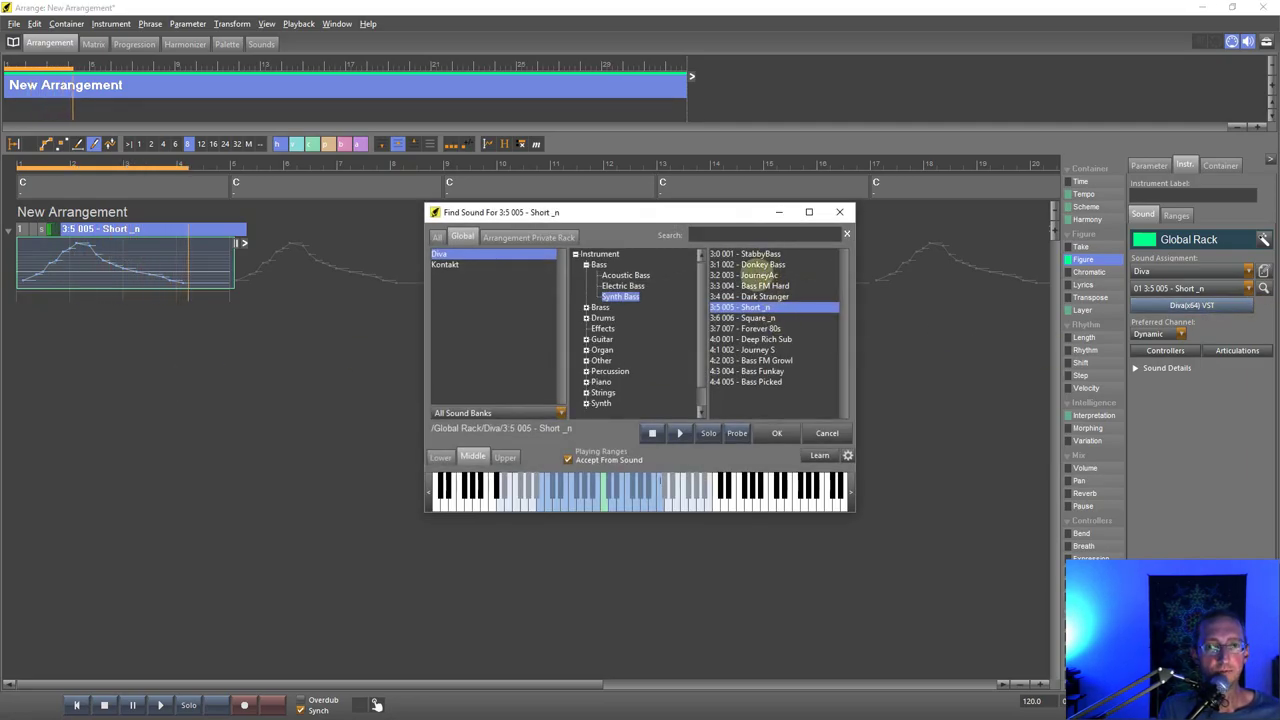
double_click(757, 275)
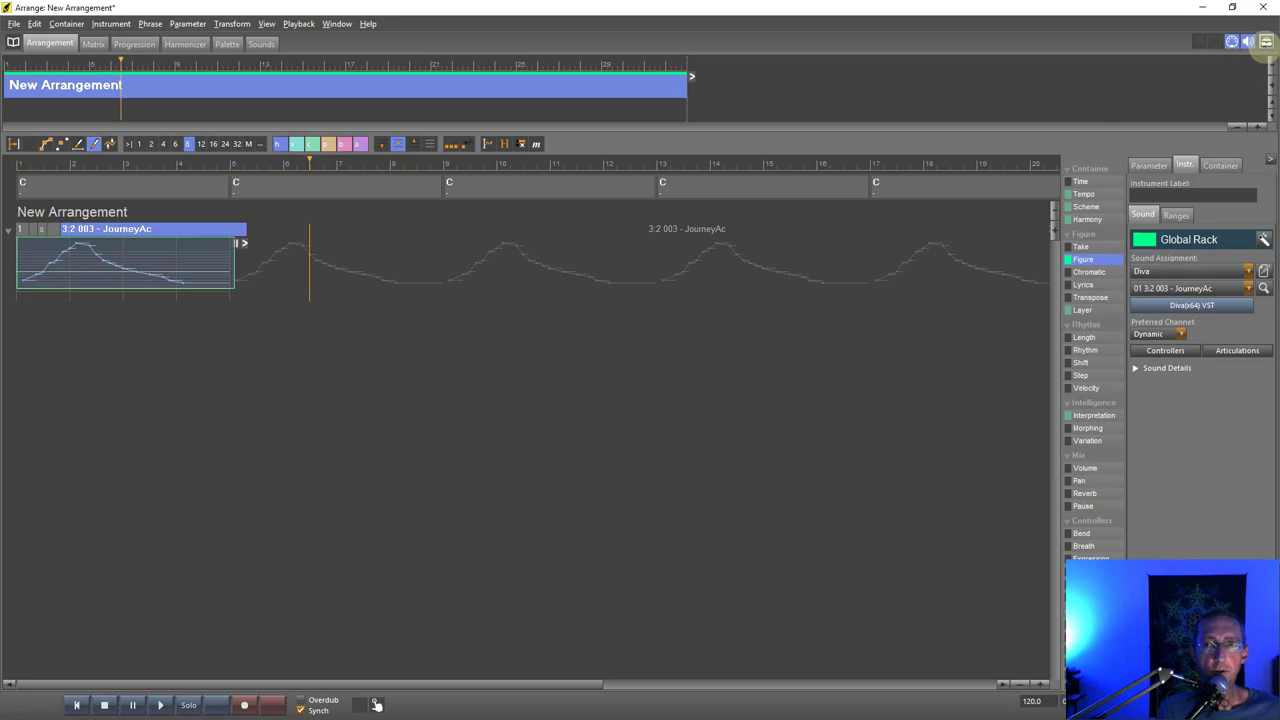
click(1265, 42)
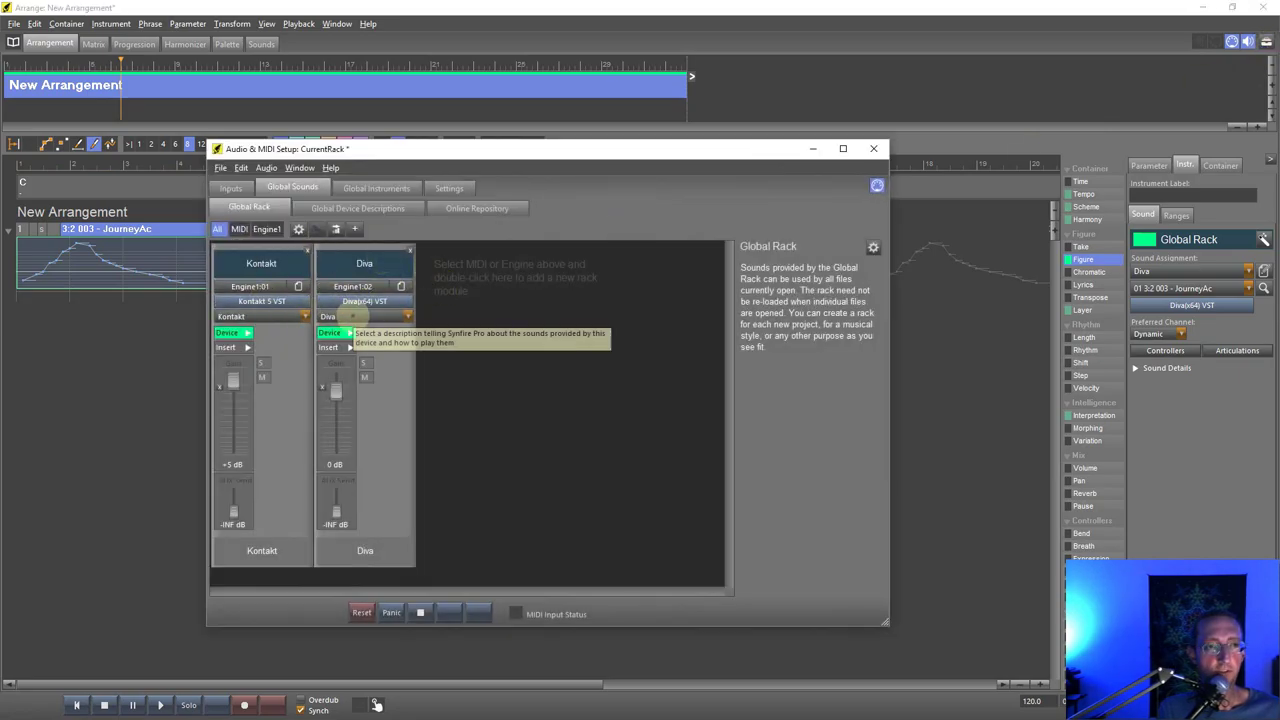
Step: Add a second track and draw a freehand melody figure on it
click(873, 148)
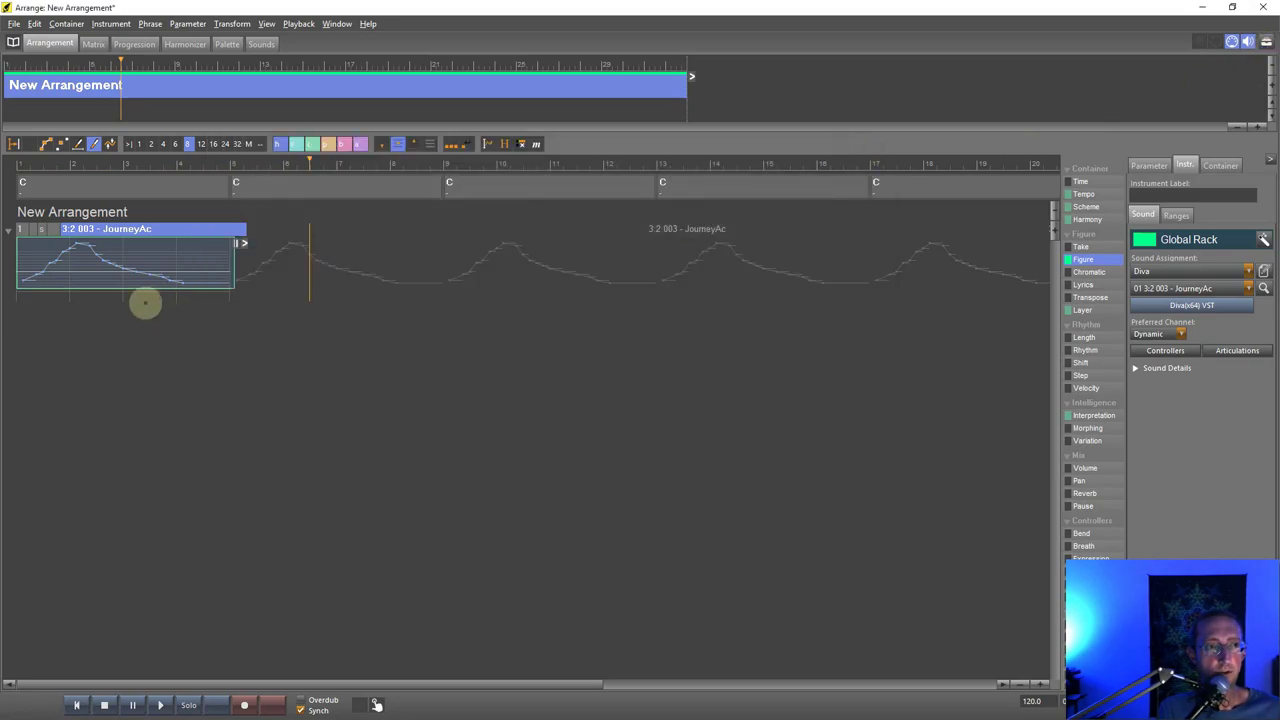
double_click(77, 323)
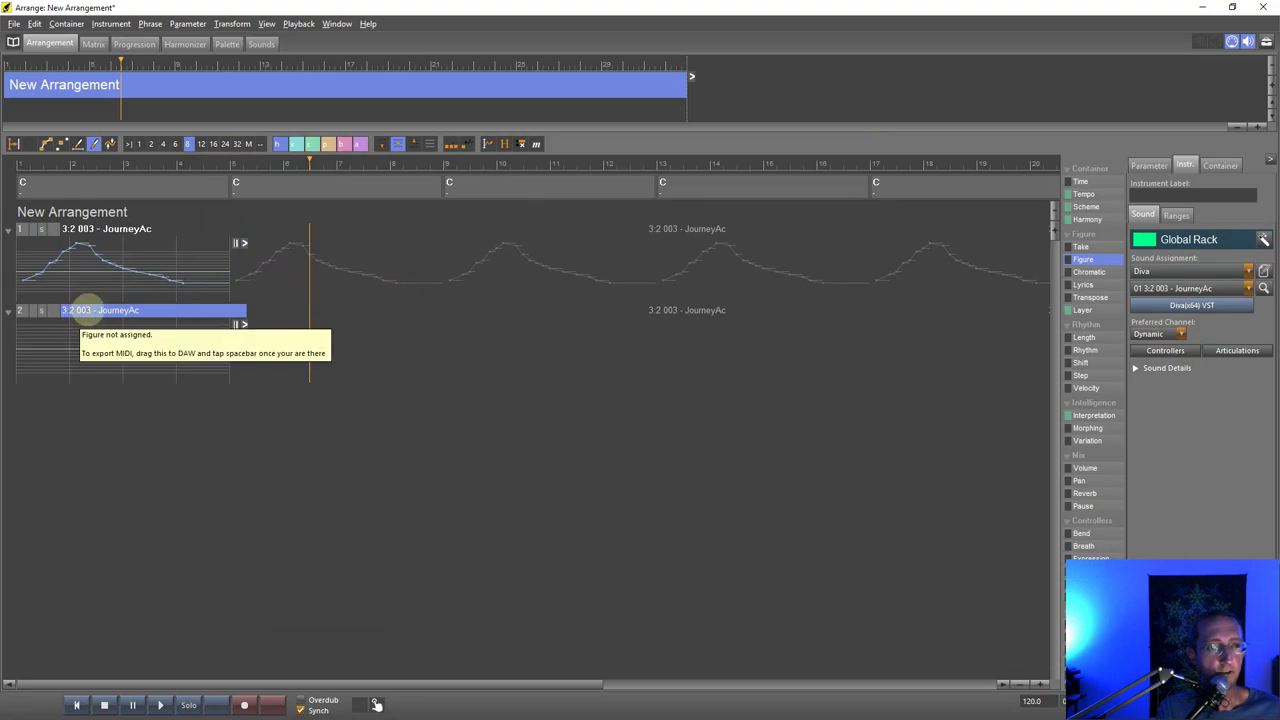
mouse_move(22, 362)
mouse_down()
mouse_move(66, 320)
mouse_move(165, 352)
mouse_move(240, 348)
mouse_up()
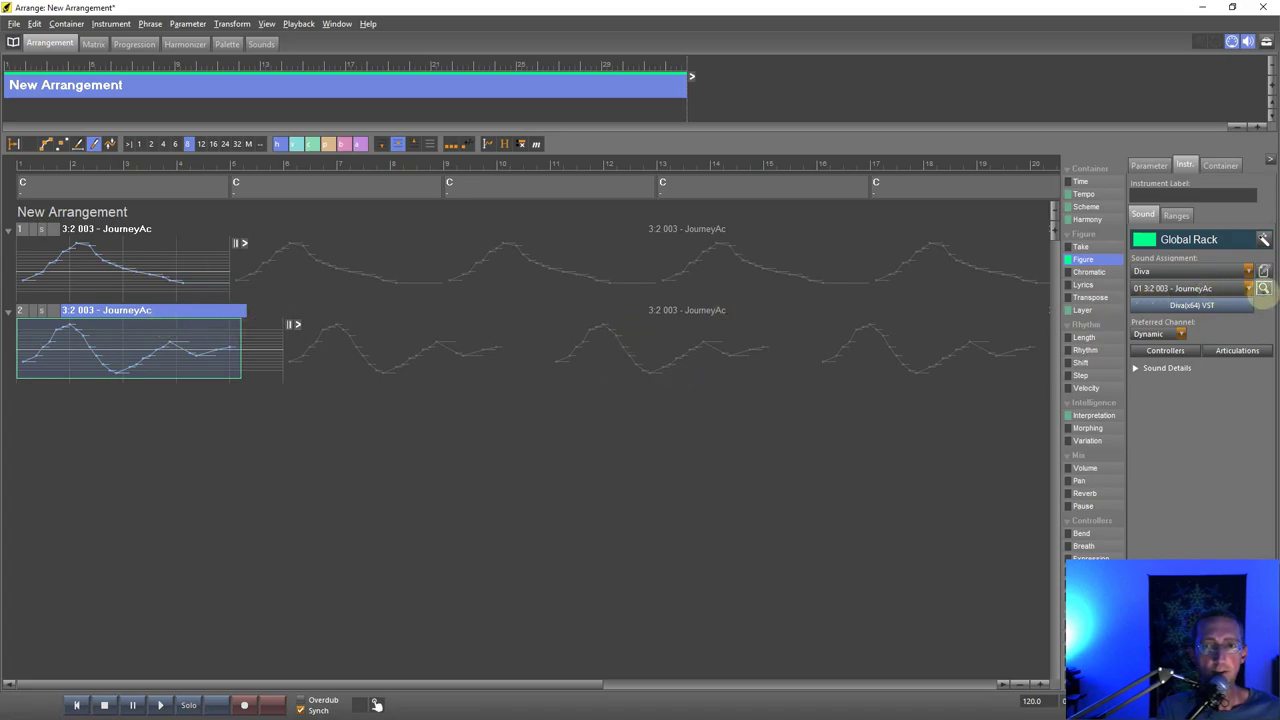
Step: Give track 2 the Diva sound 3:5 005 - Short_n
click(1263, 289)
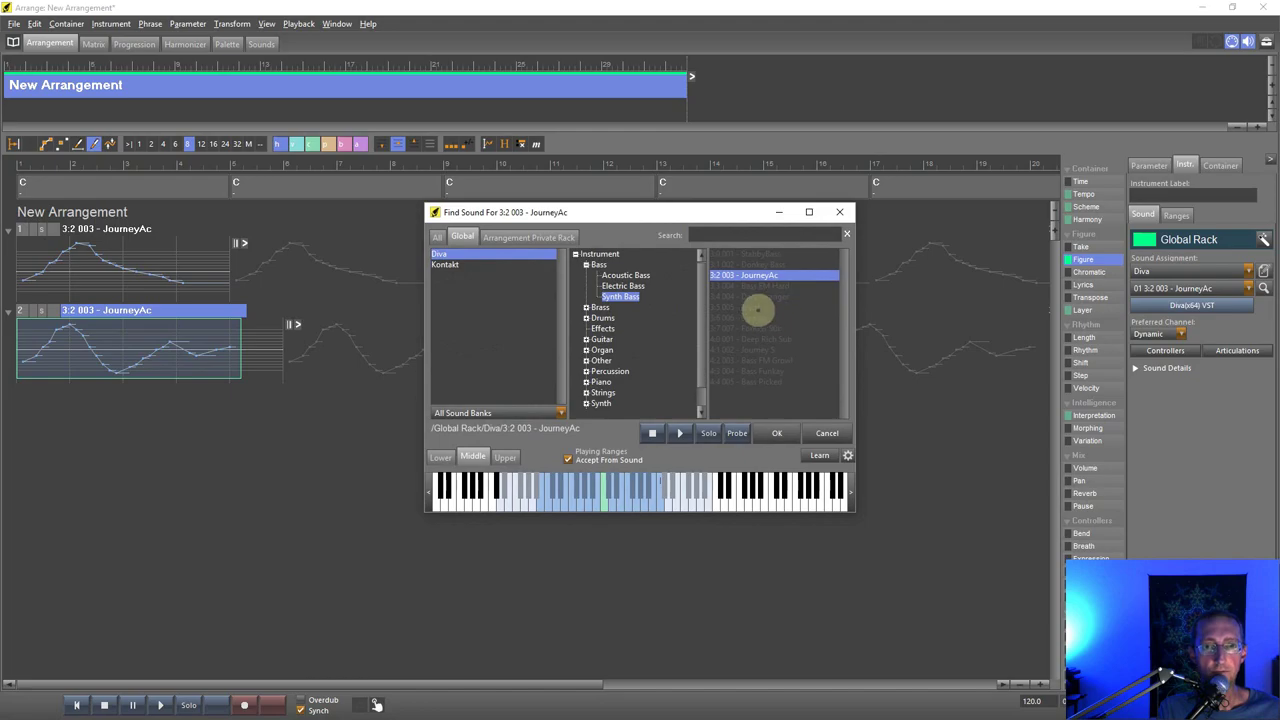
double_click(757, 308)
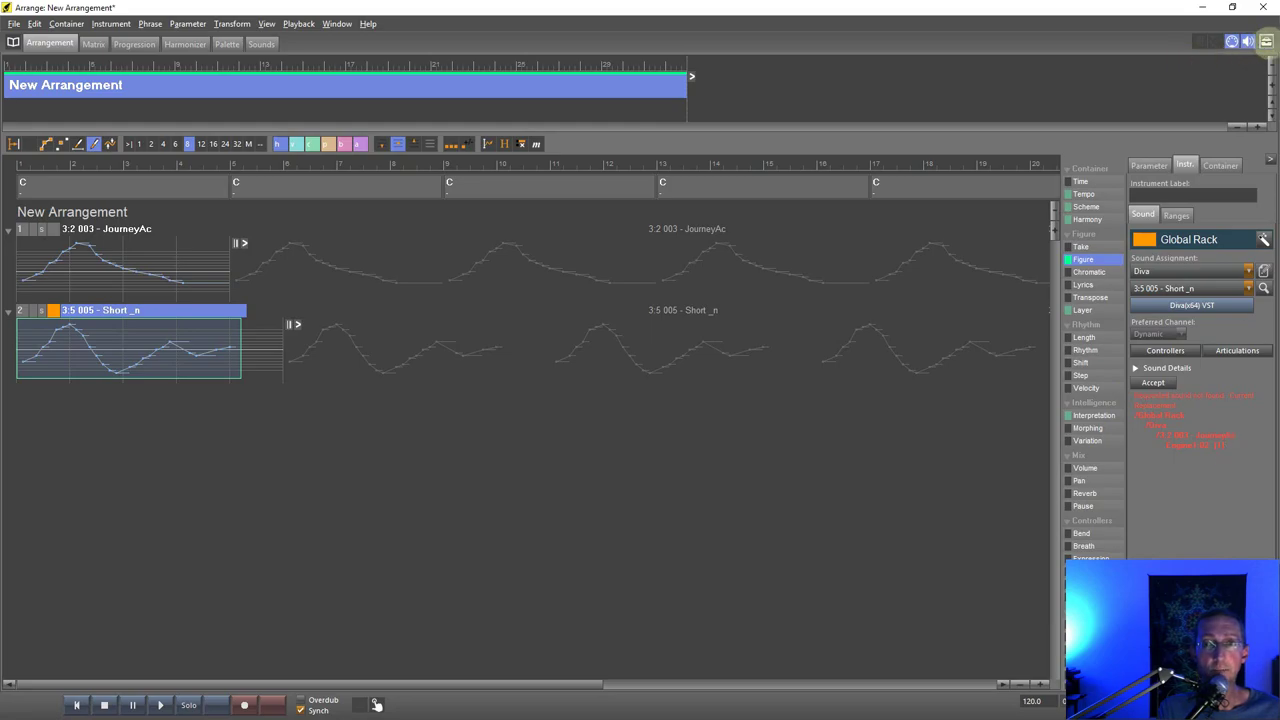
click(1266, 42)
Step: Copy the Diva rack module to create a Diva (2) module on Engine1:03
click(365, 263)
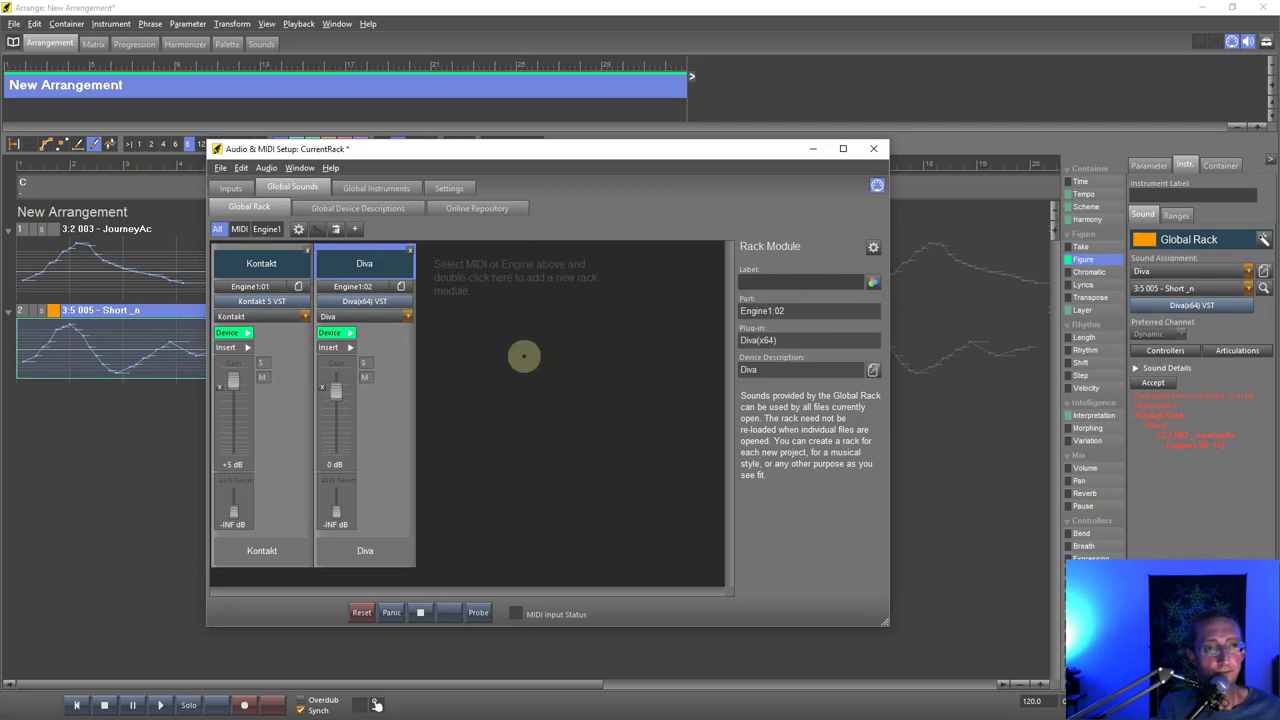
click(370, 264)
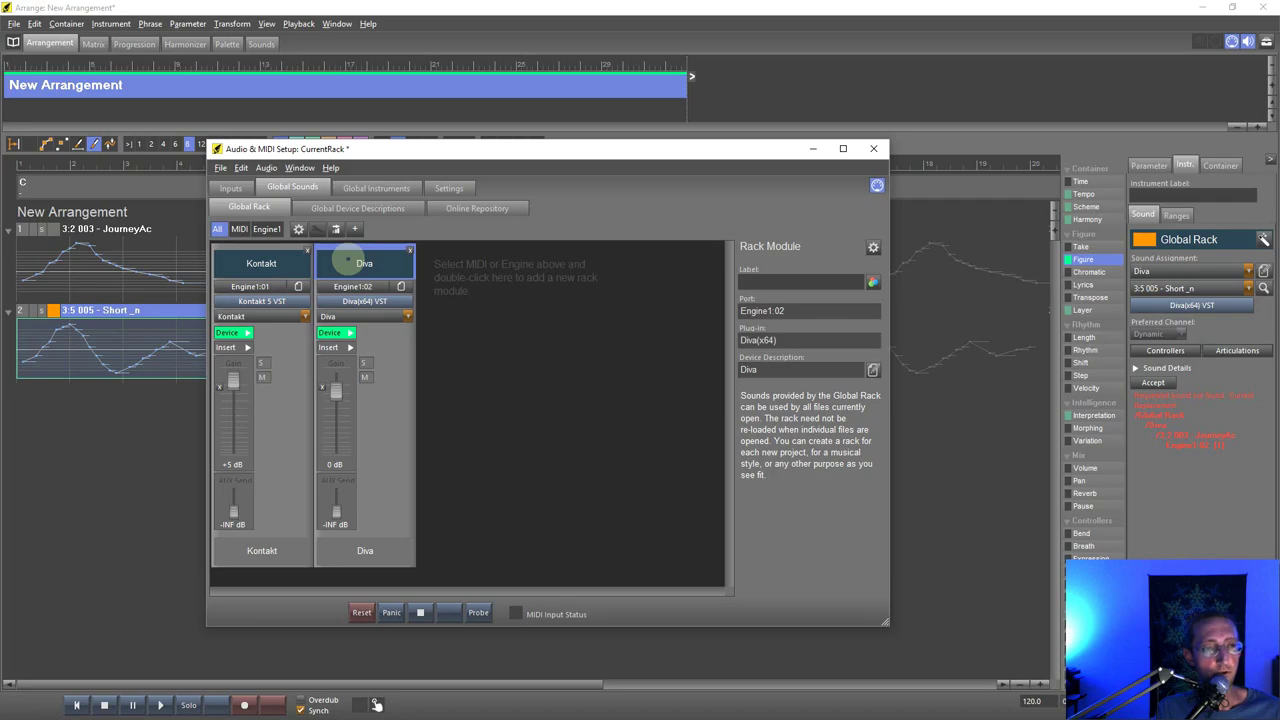
drag(347, 262, 465, 263)
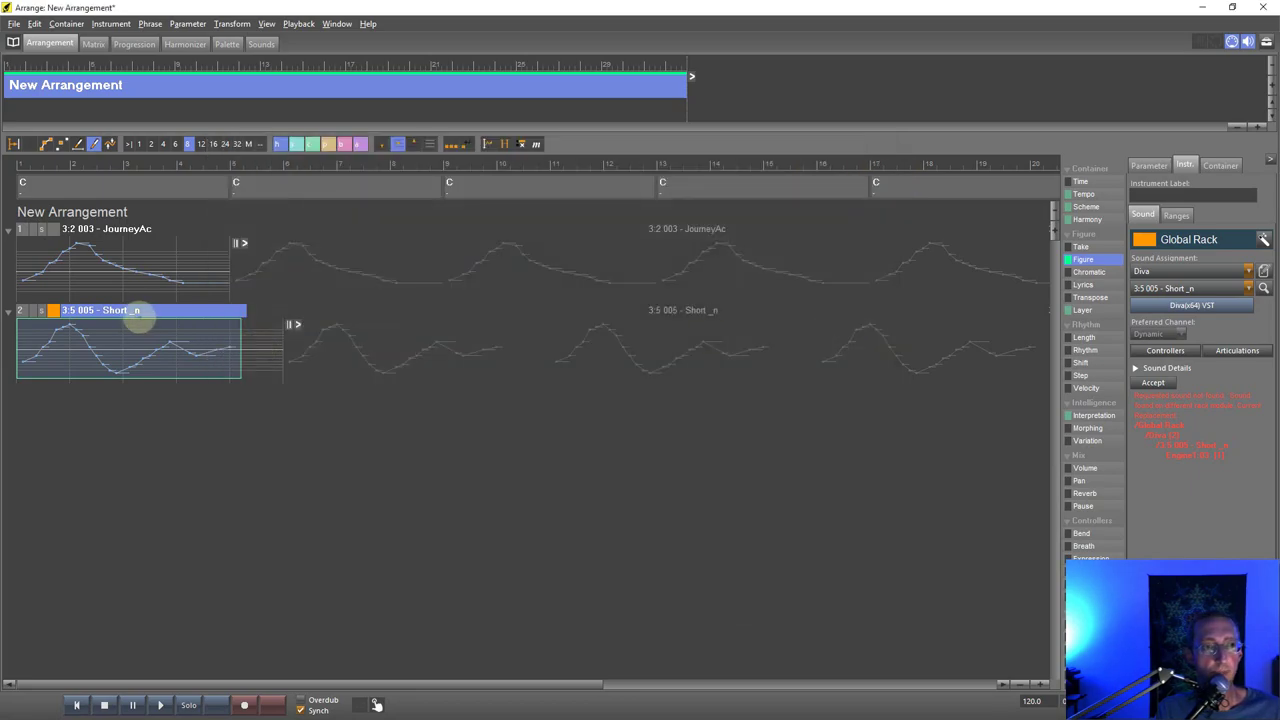
click(125, 310)
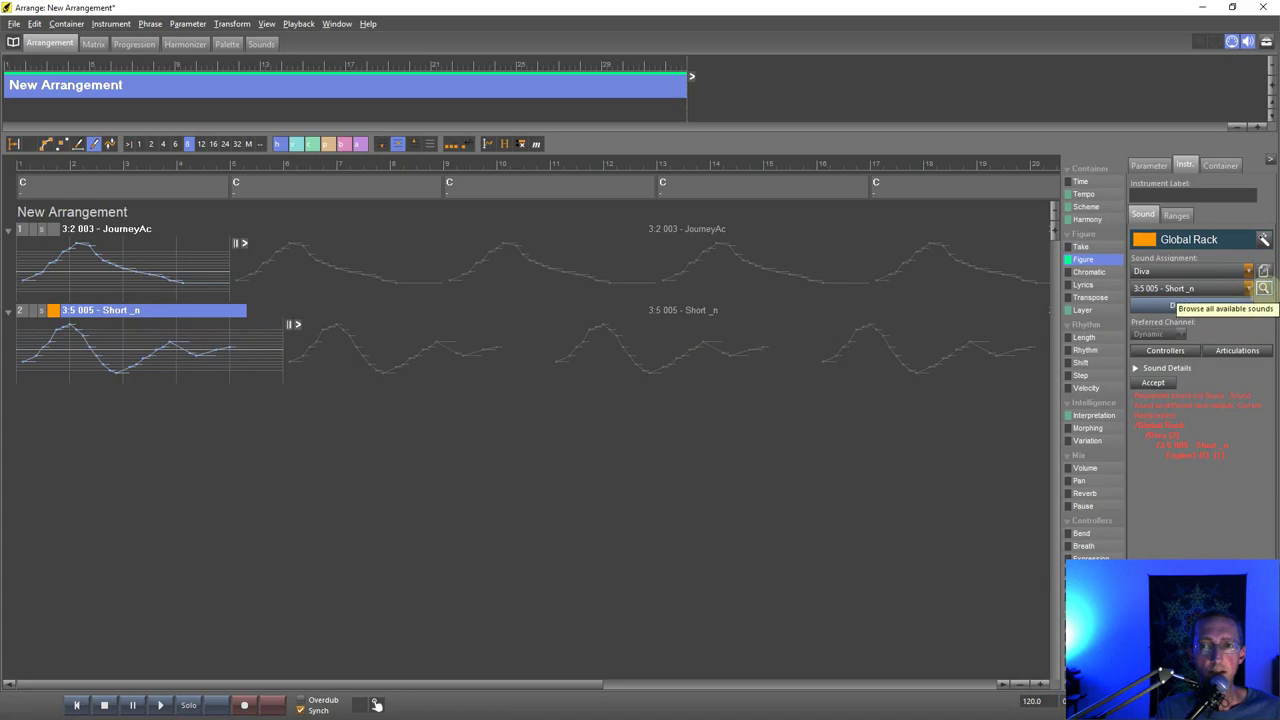
Step: Route track 2's Short_n sound through Diva (2), check both tracks, and stop playback
click(1263, 288)
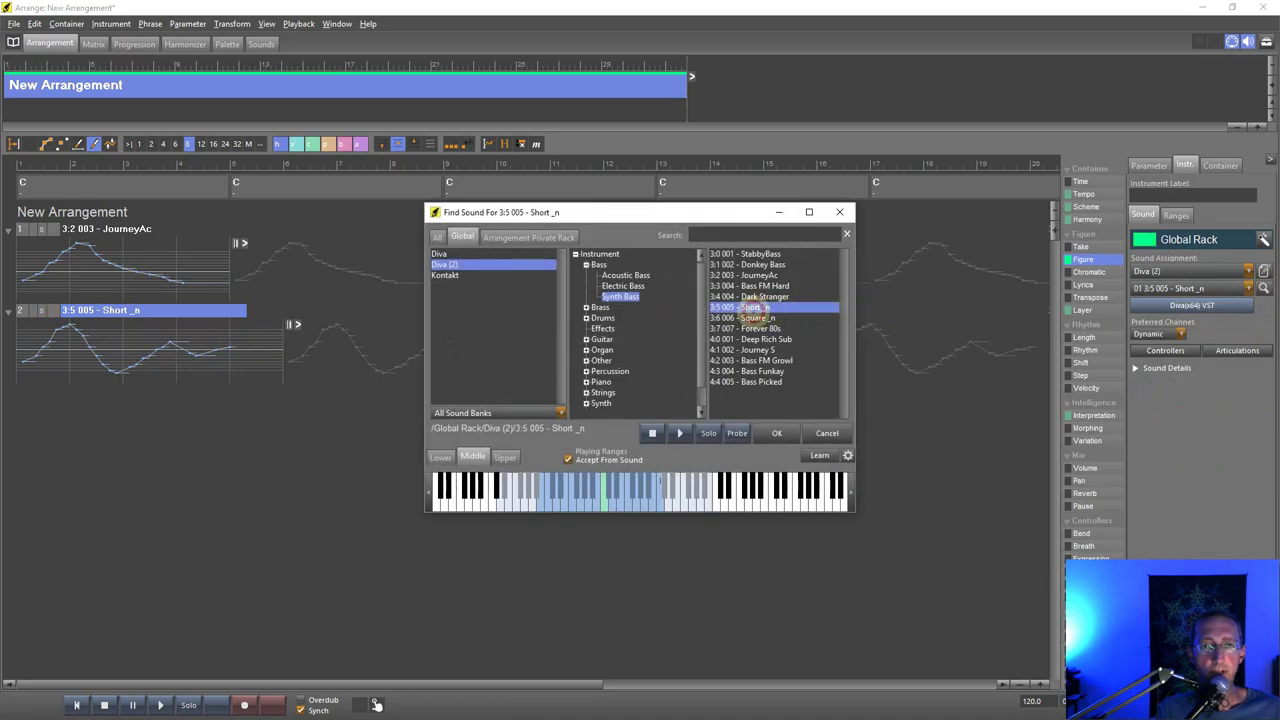
double_click(755, 309)
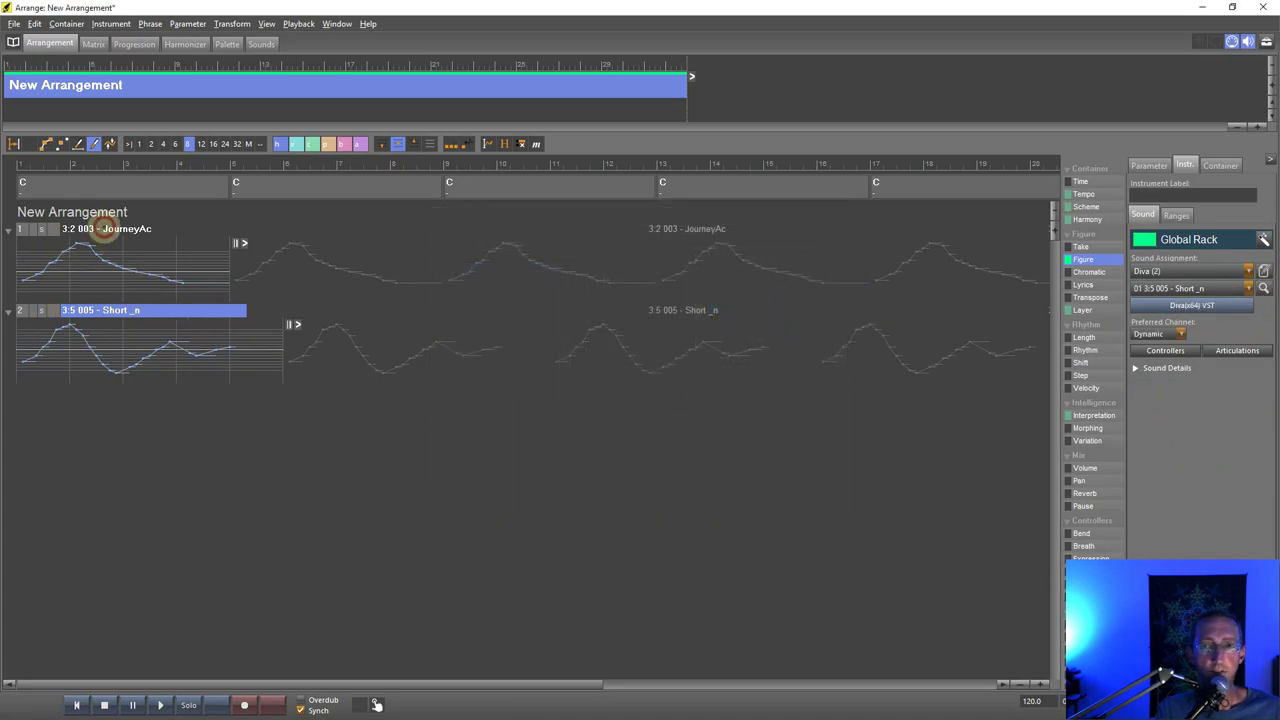
click(105, 223)
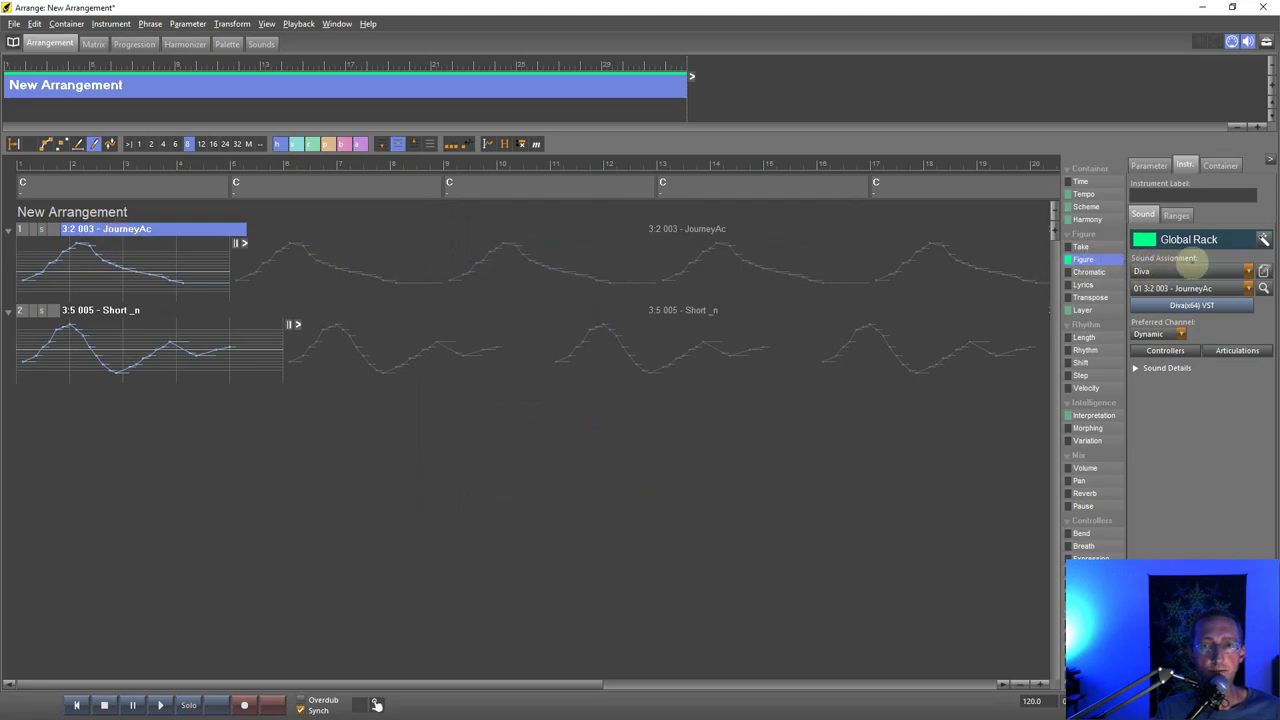
click(125, 310)
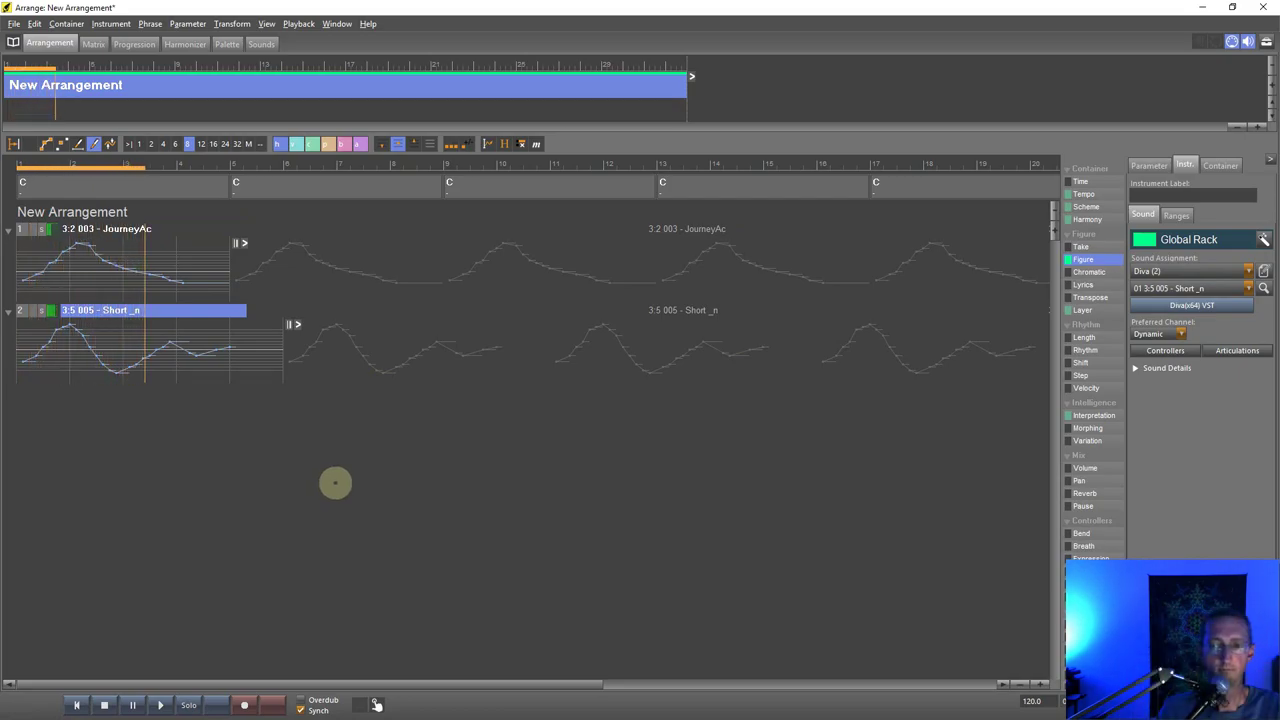
key(space)
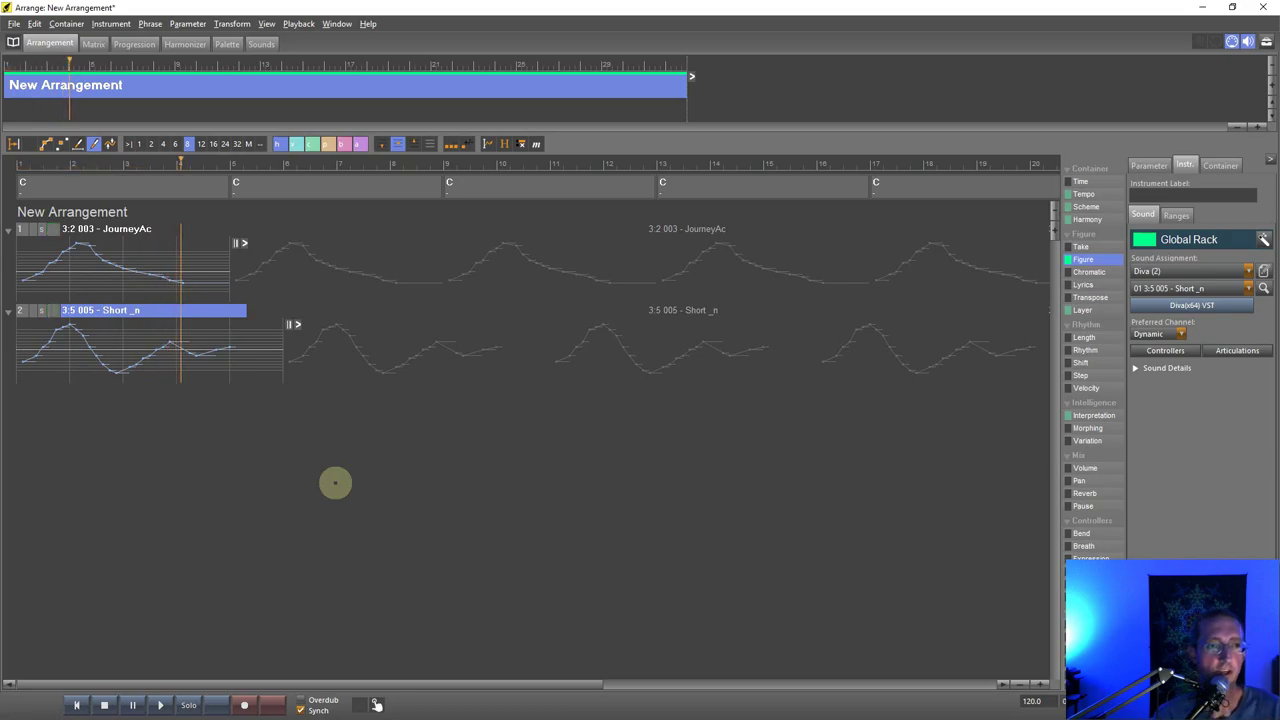